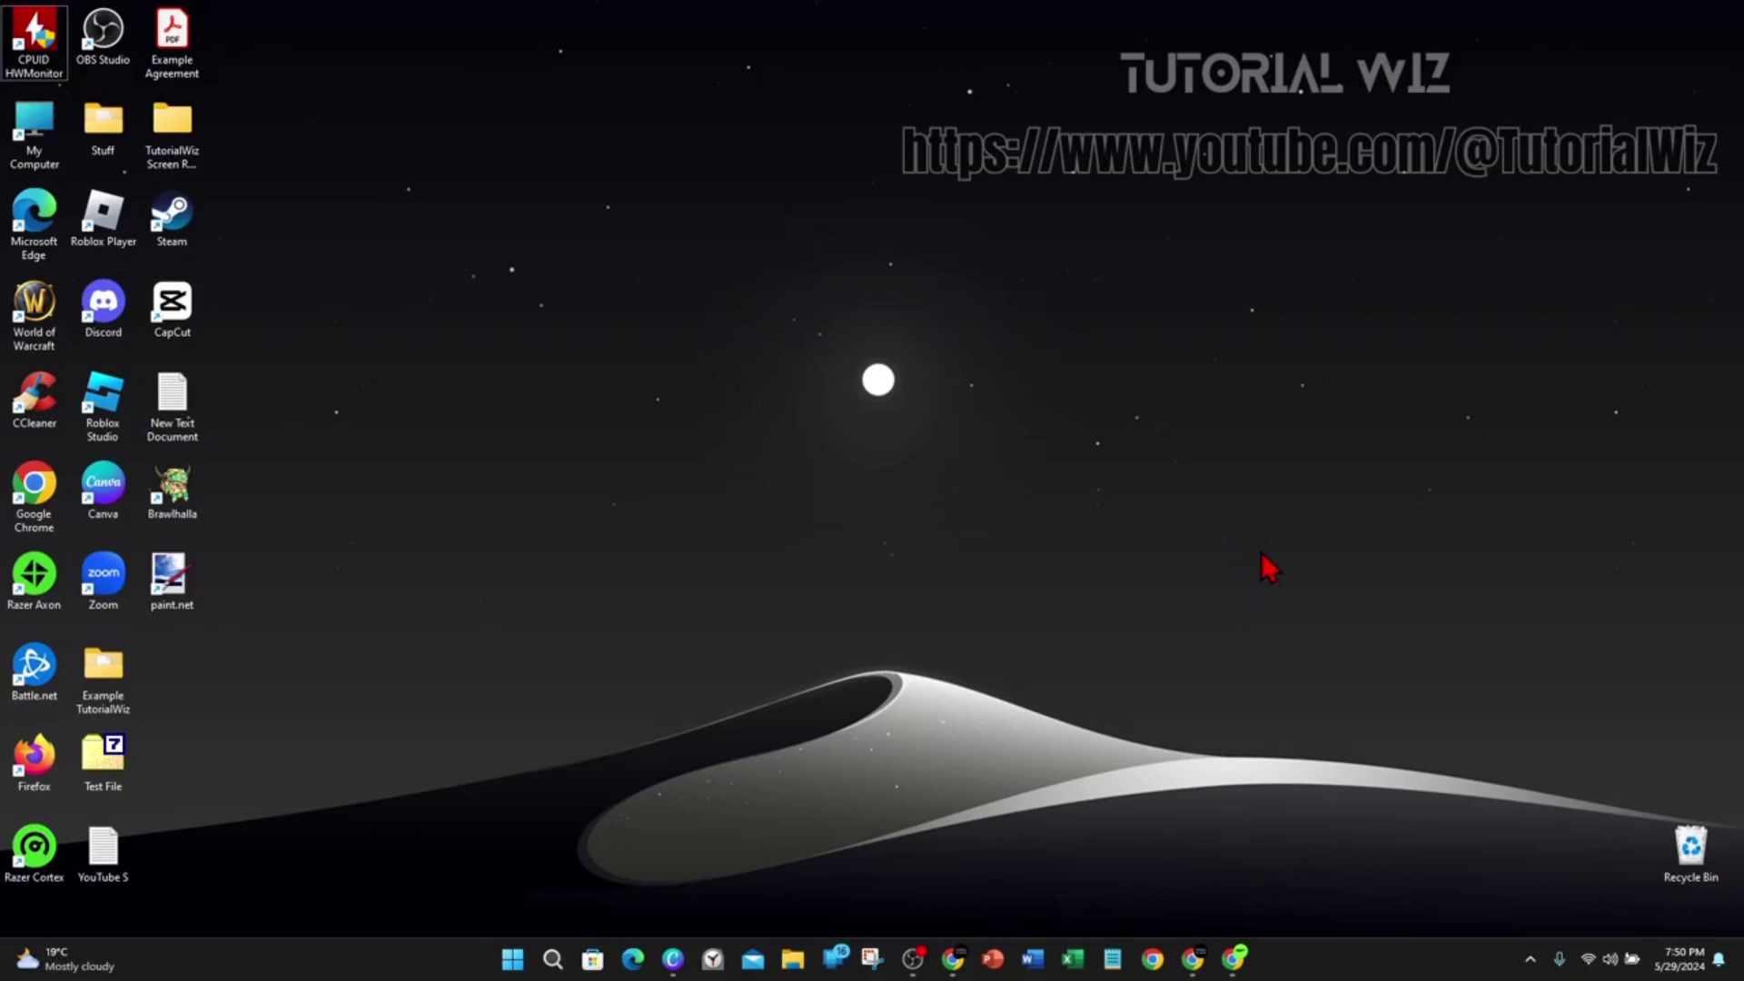
pyautogui.click(1198, 959)
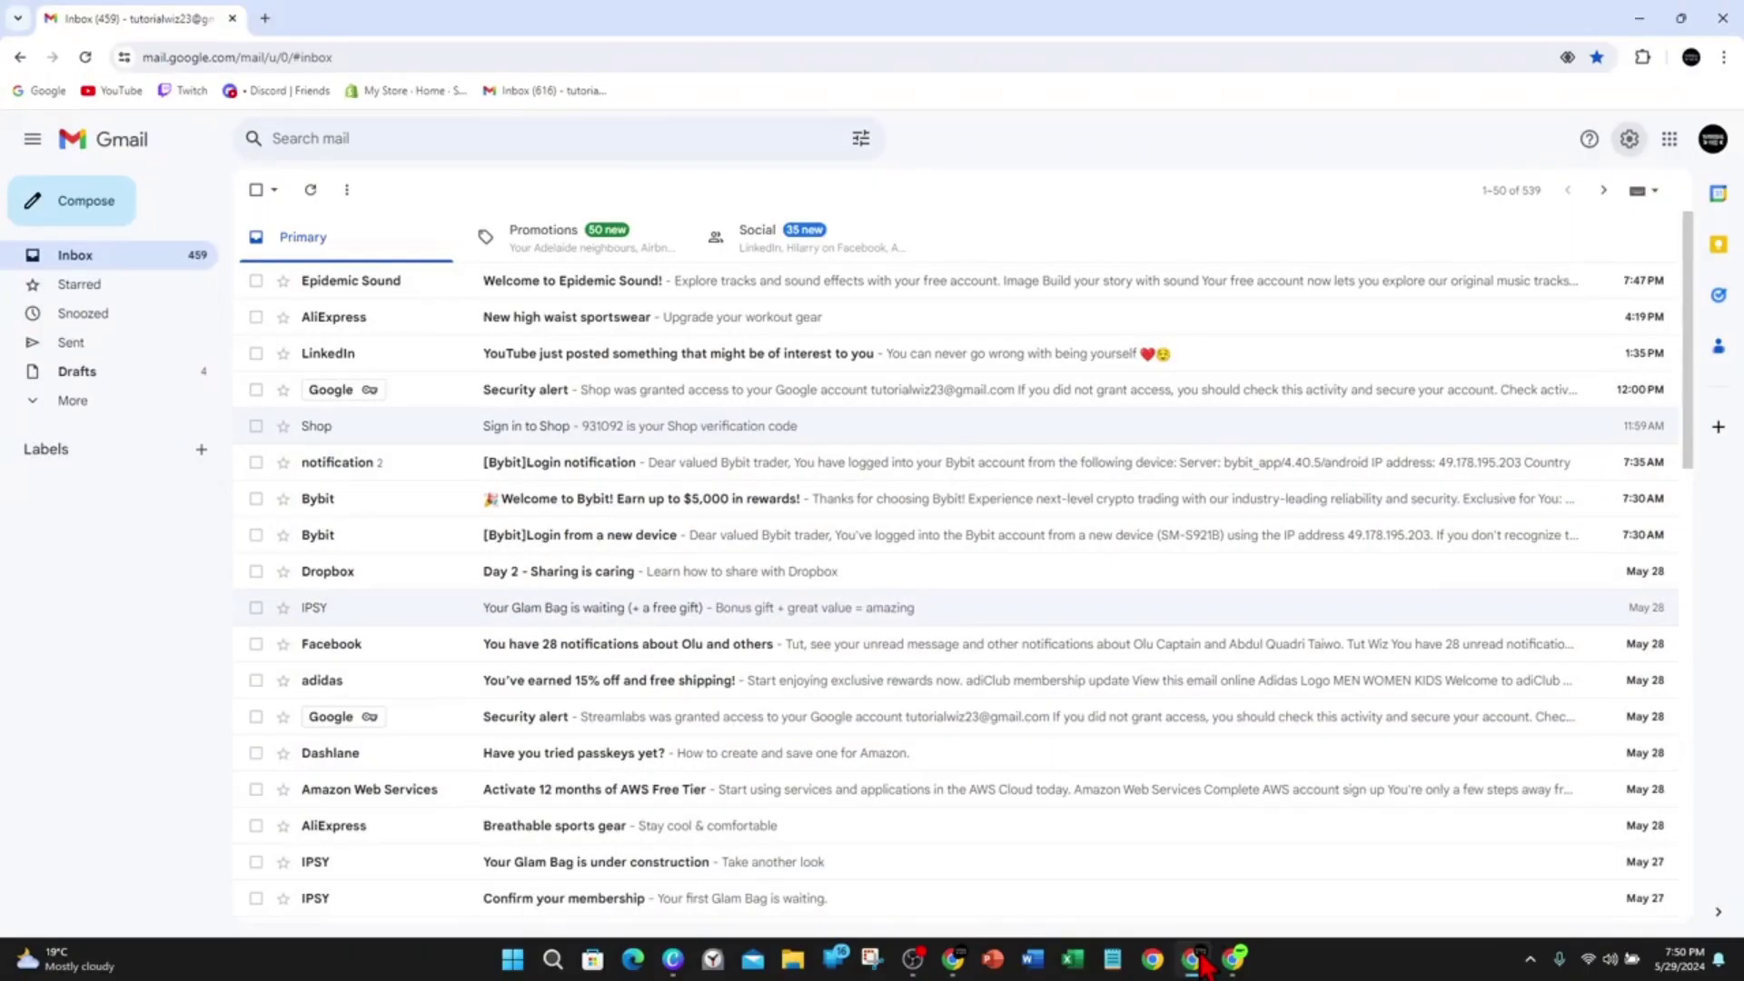
pyautogui.click(1231, 965)
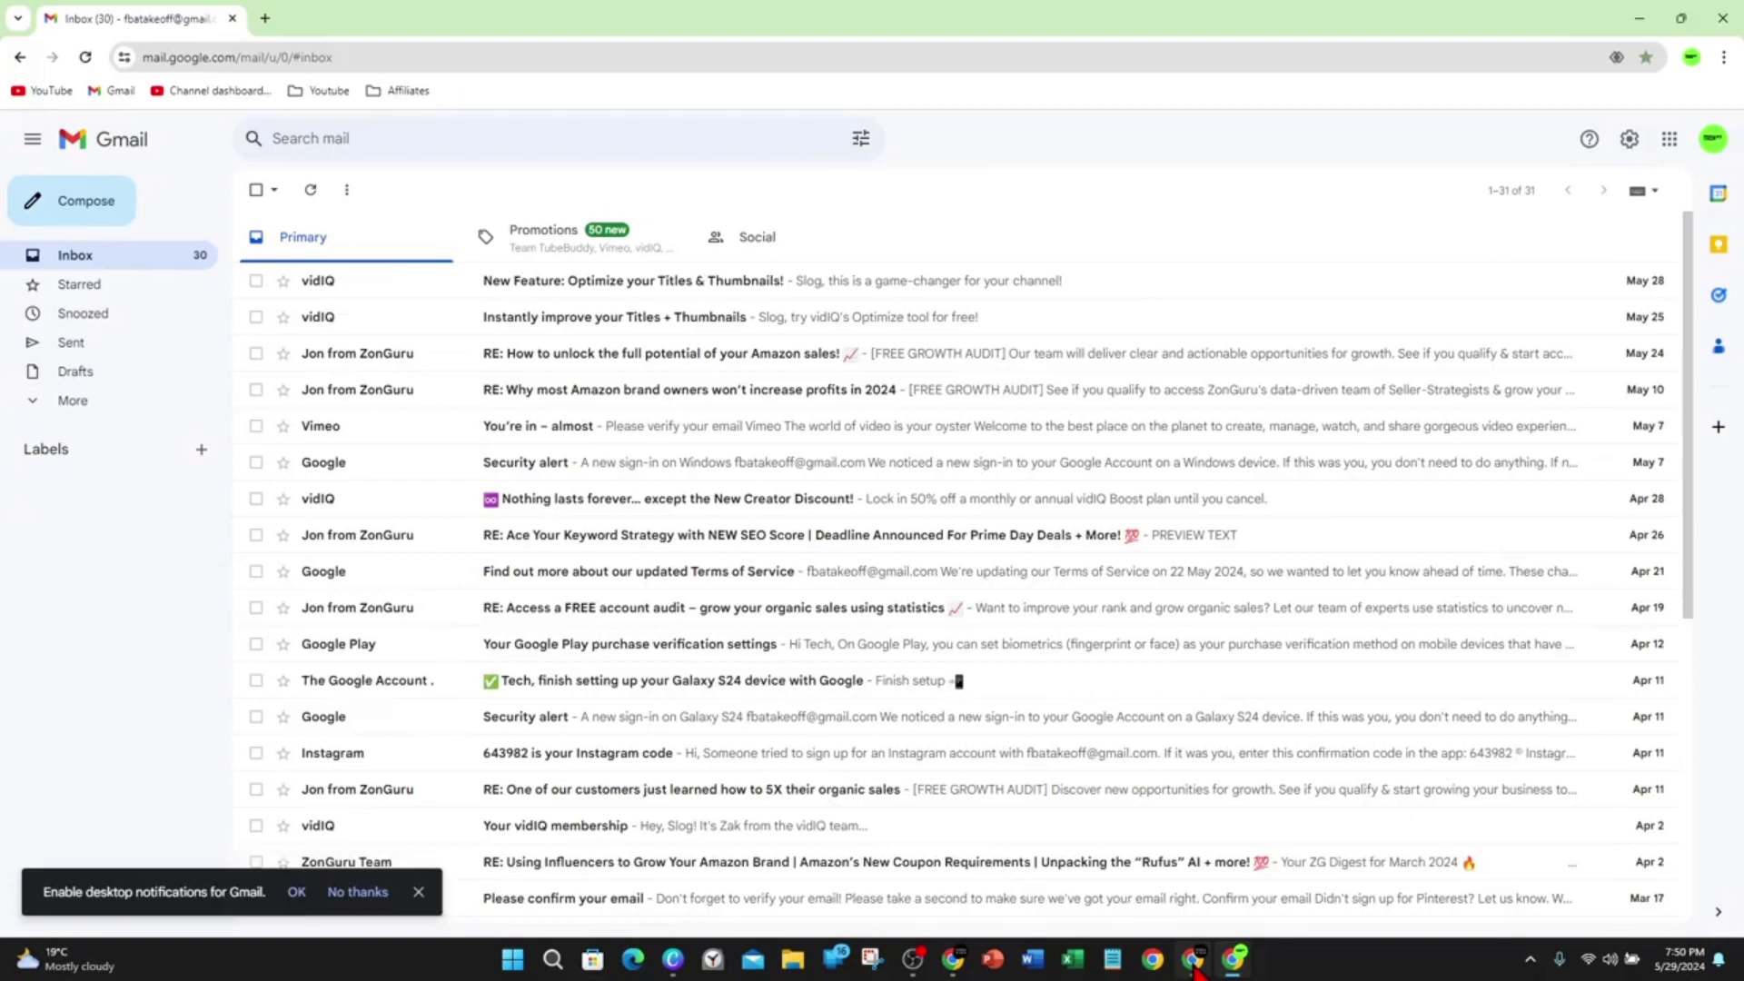
pyautogui.click(1192, 959)
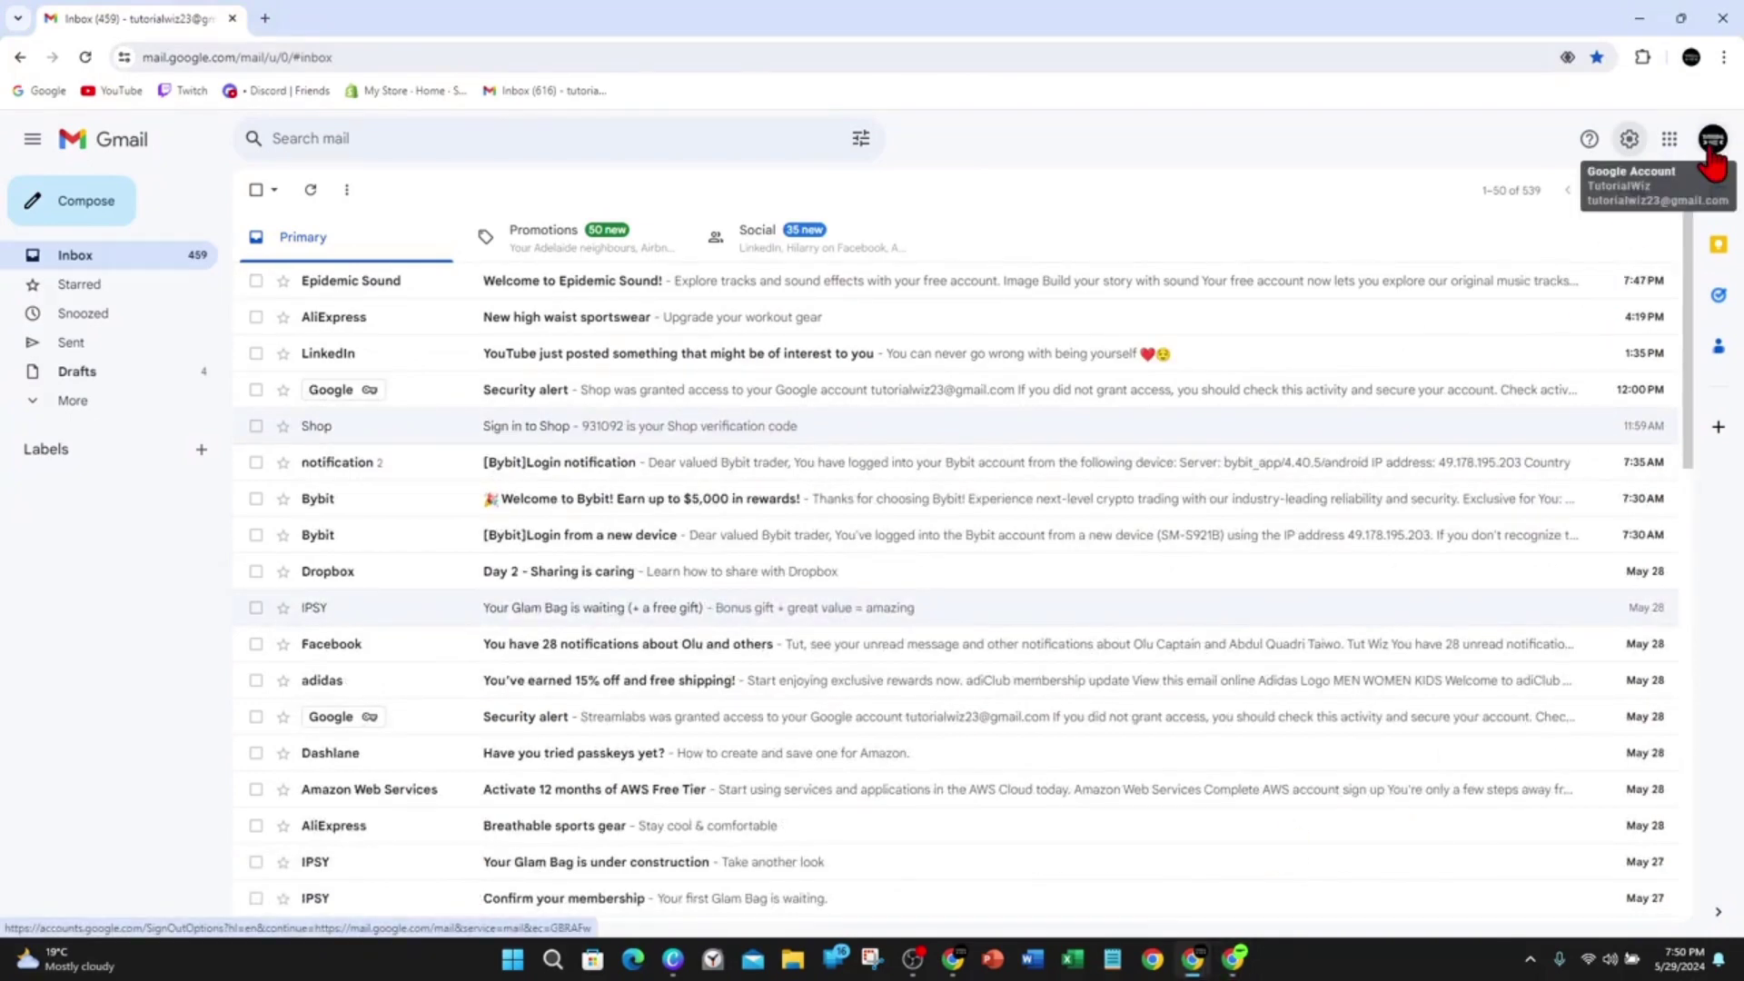
pyautogui.click(1233, 960)
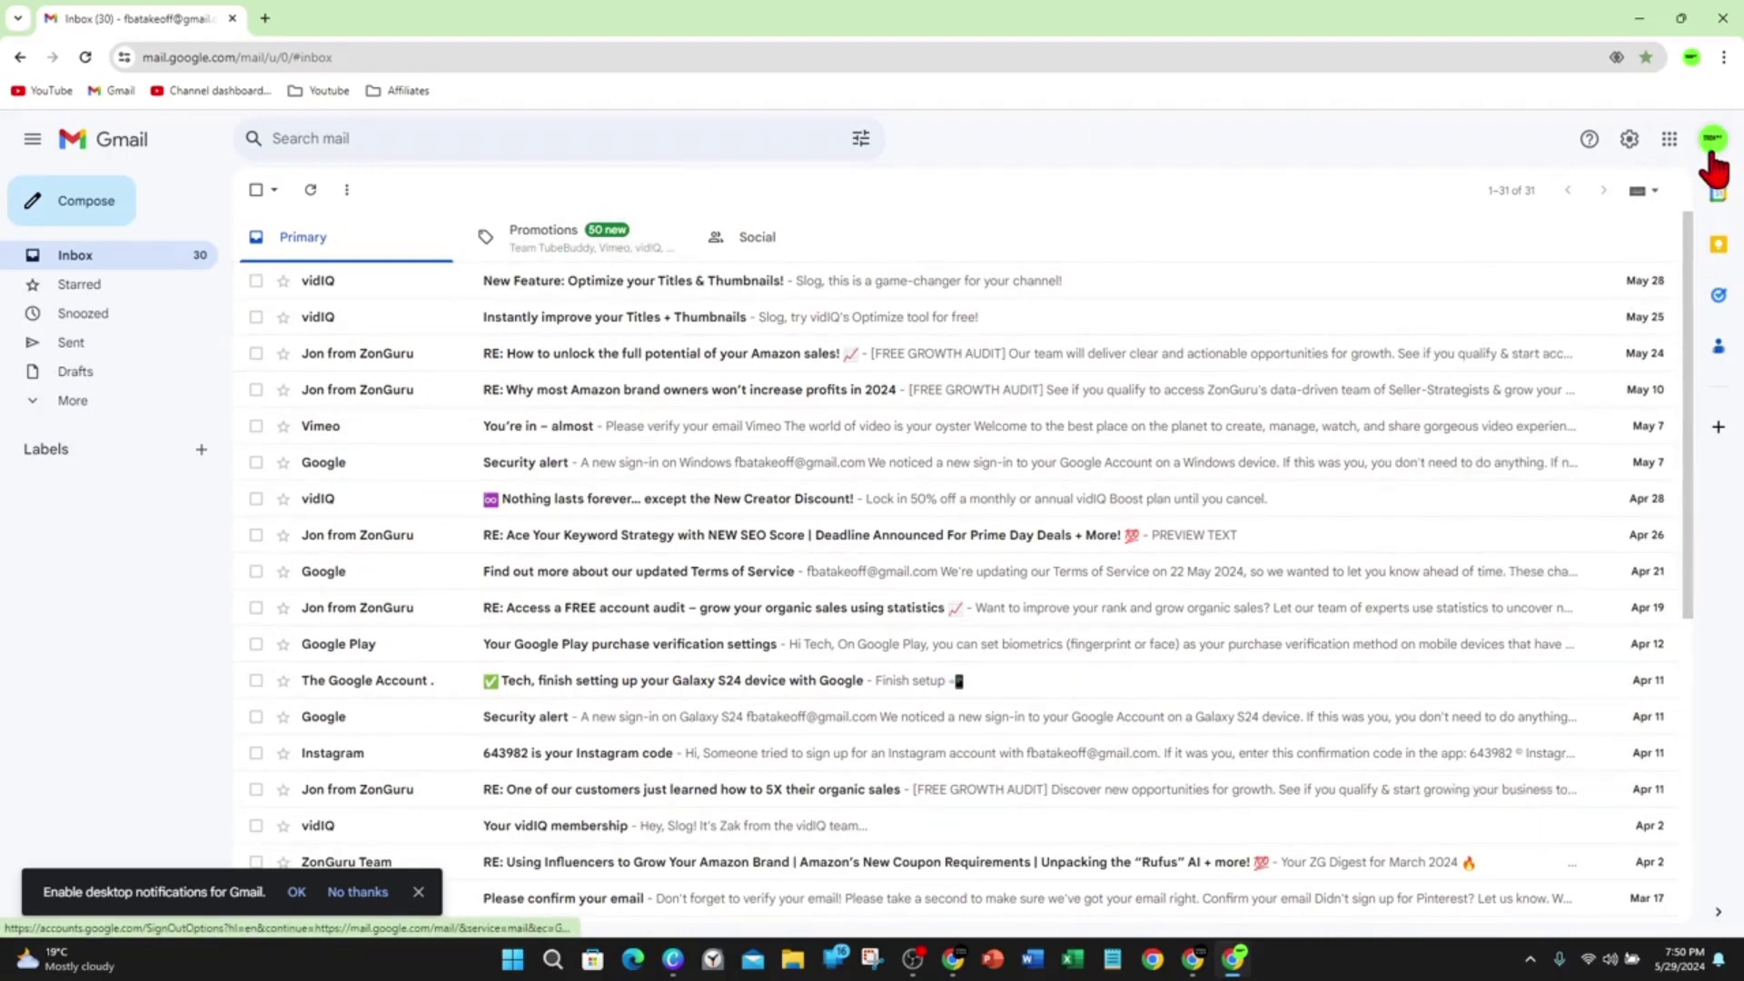
pyautogui.click(1193, 959)
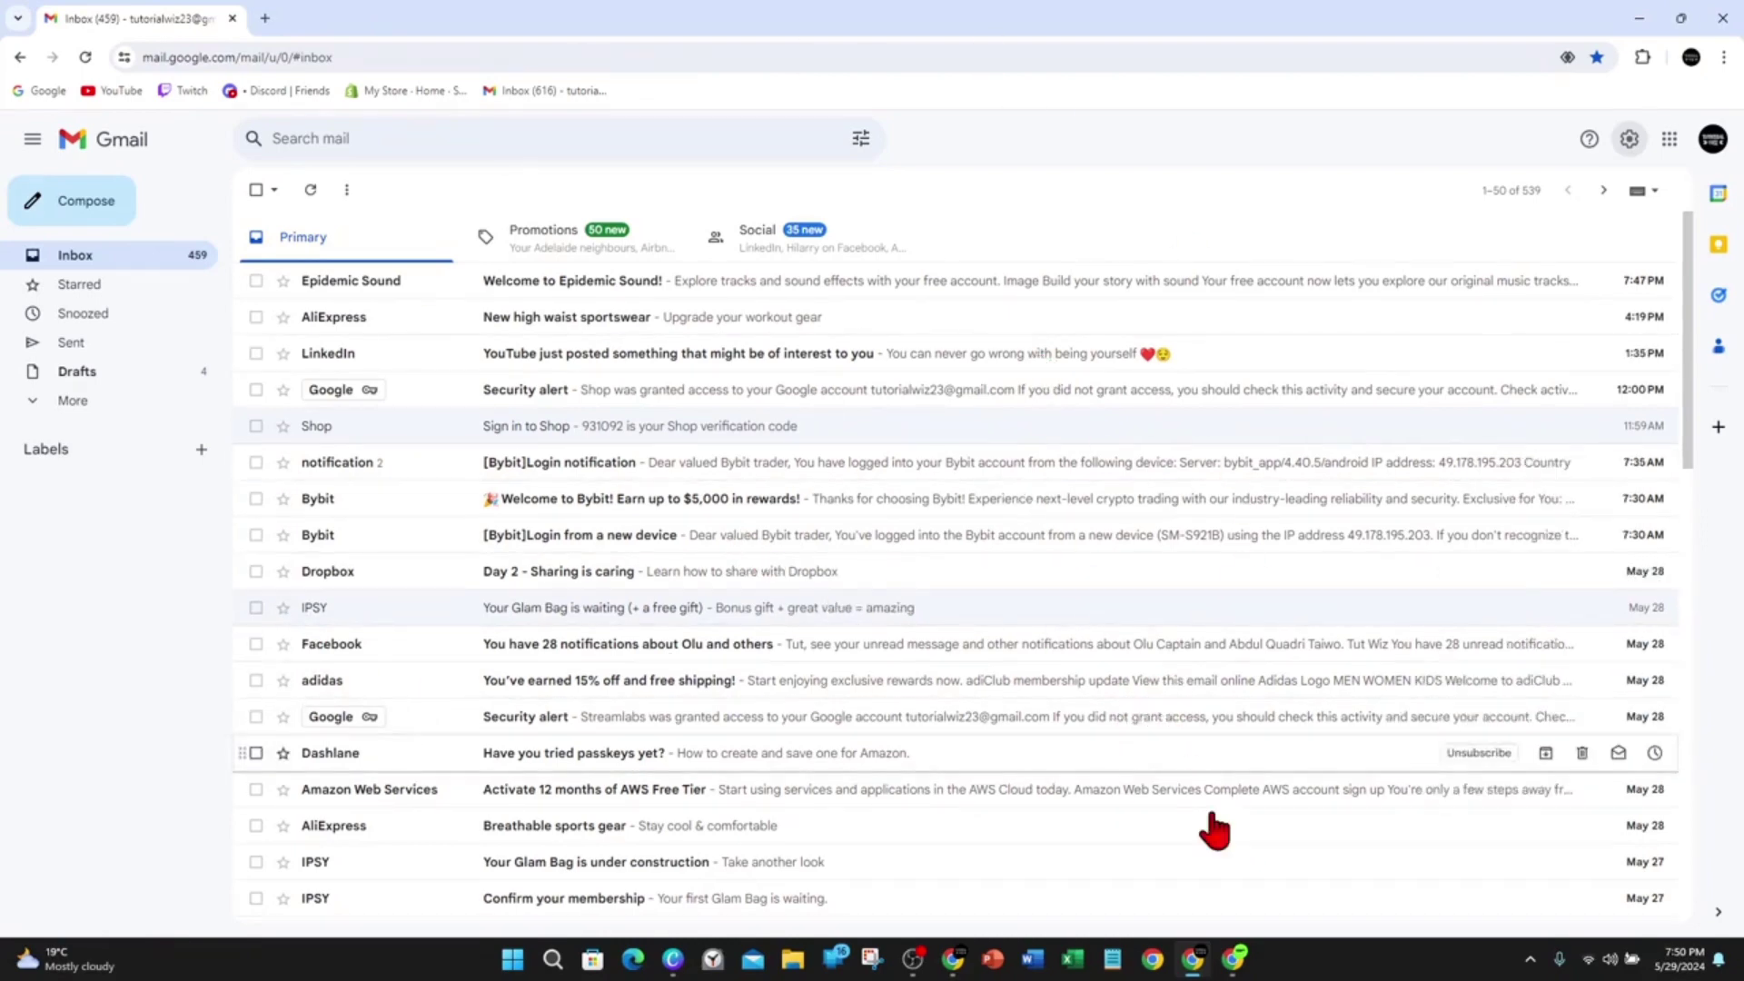
# Step: Bring the source account's Gmail to the front and open its full Settings page
pyautogui.click(1233, 959)
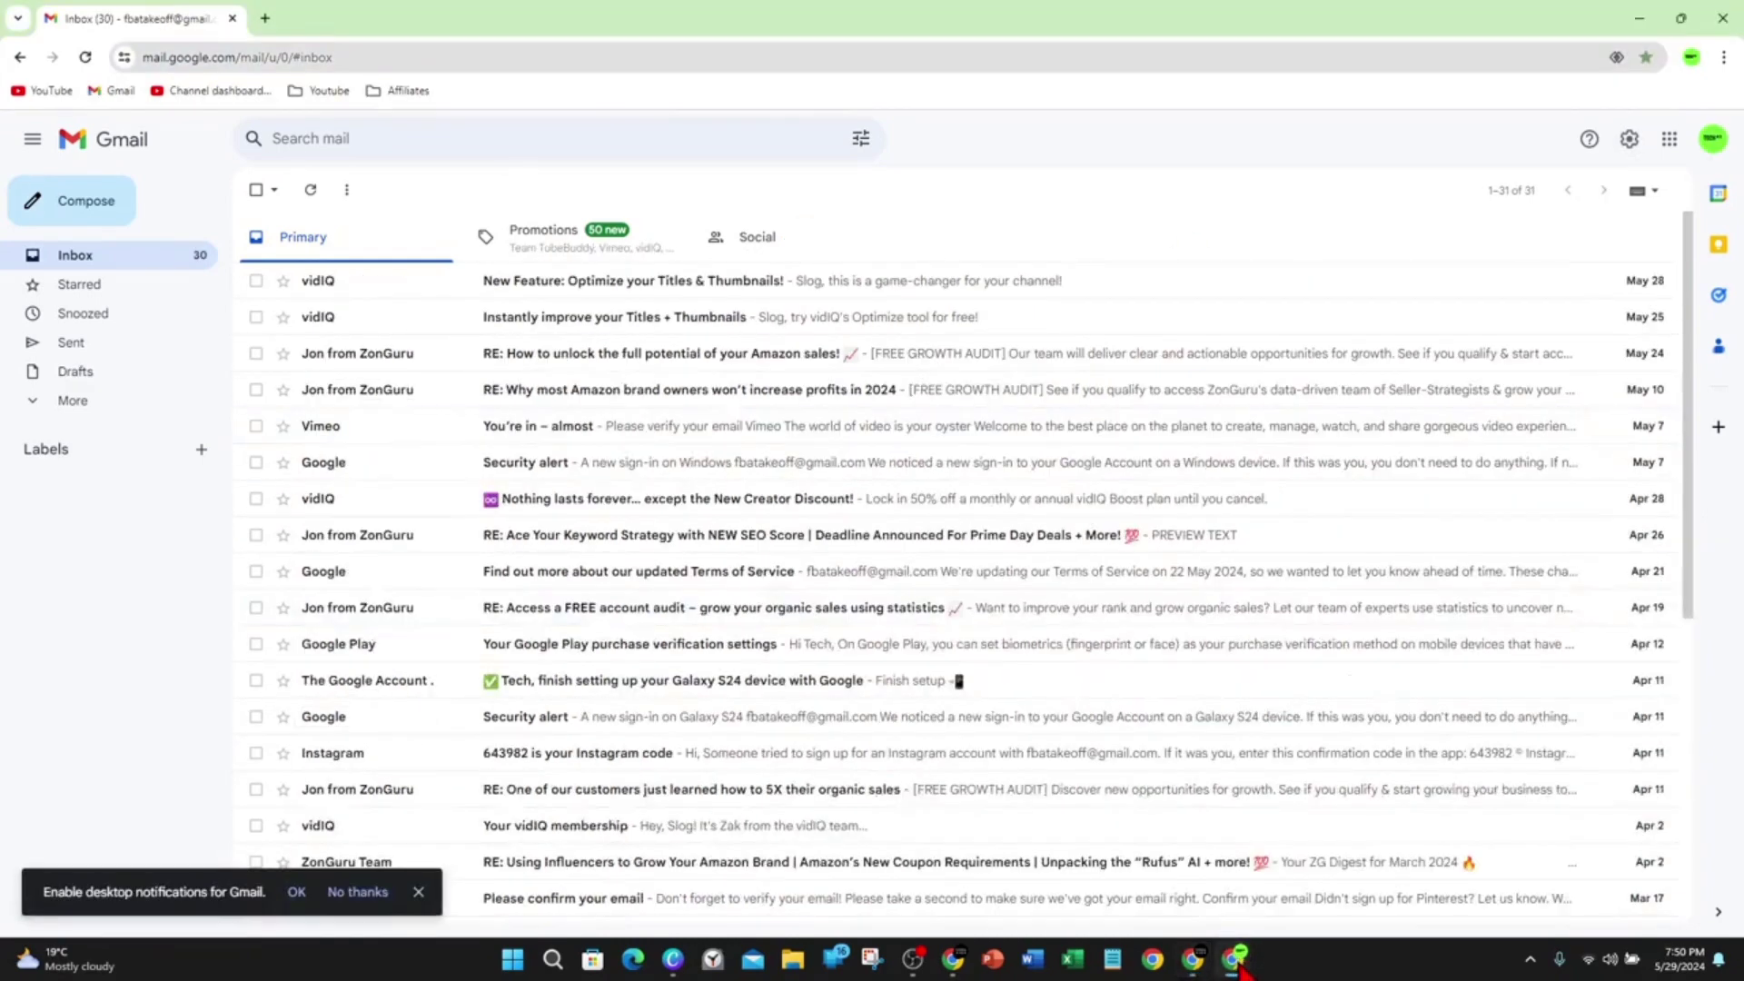
pyautogui.click(1629, 139)
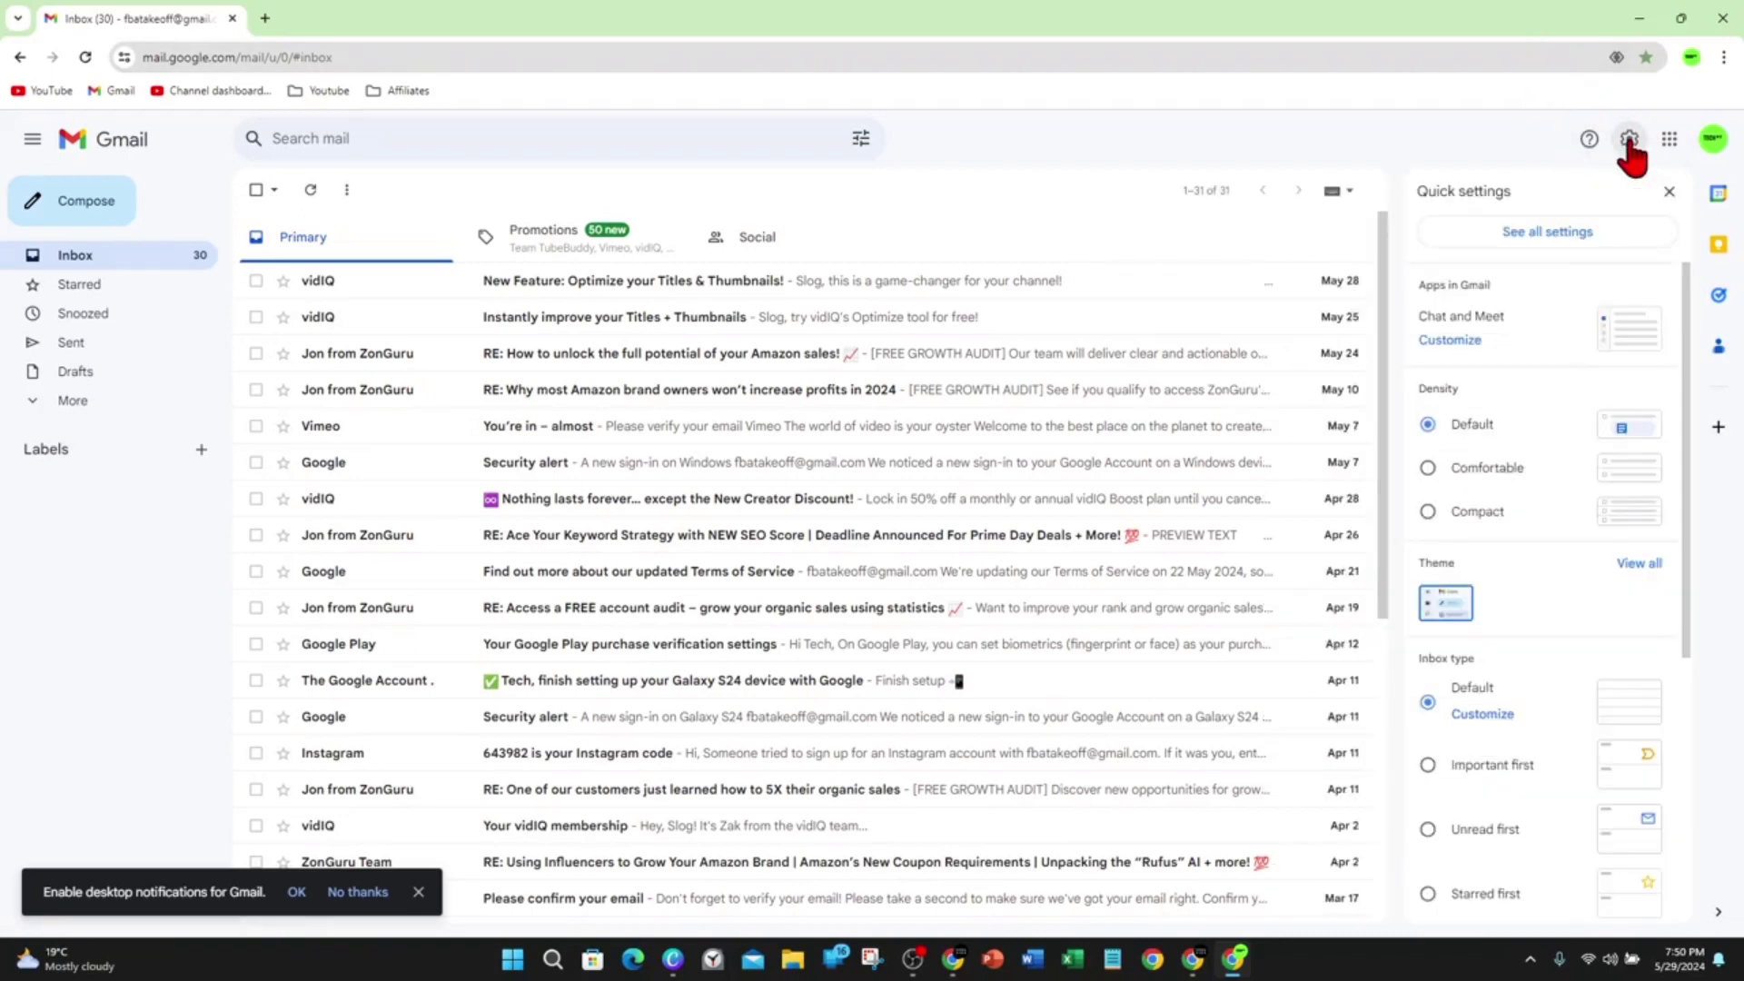
pyautogui.click(1547, 231)
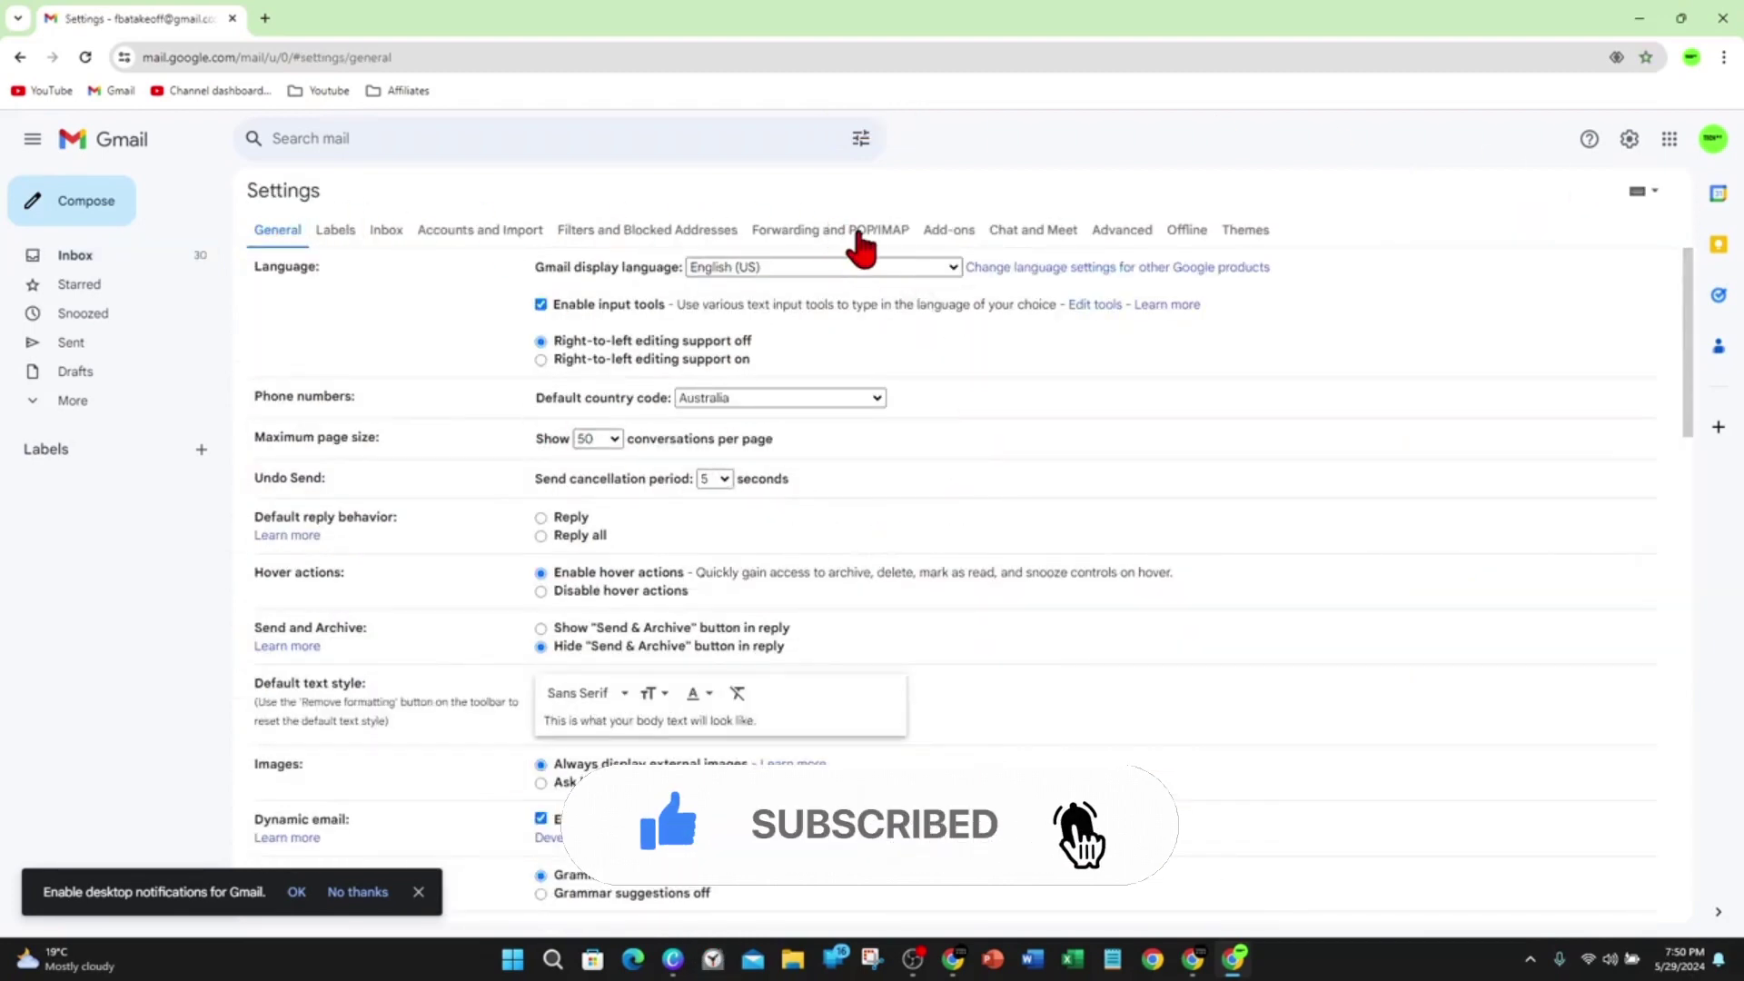
# Step: Enable POP for all mail, set POP-accessed messages to delete Gmail's copy, and save
pyautogui.click(805, 239)
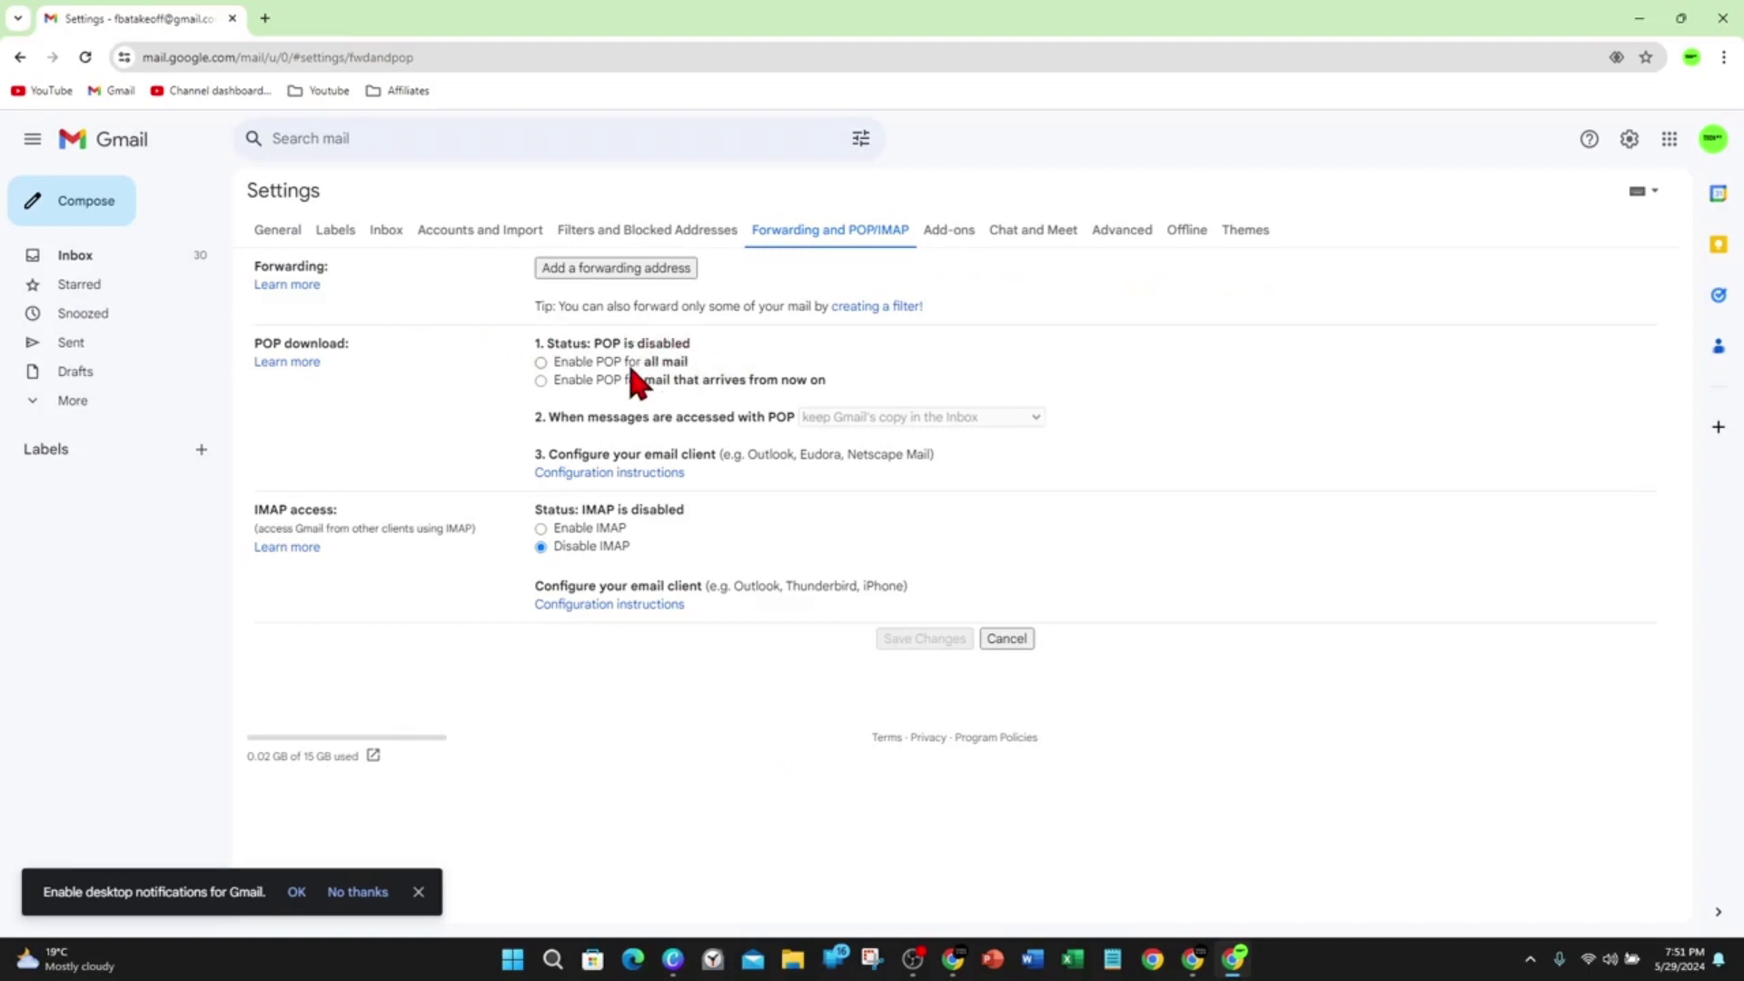
pyautogui.click(541, 363)
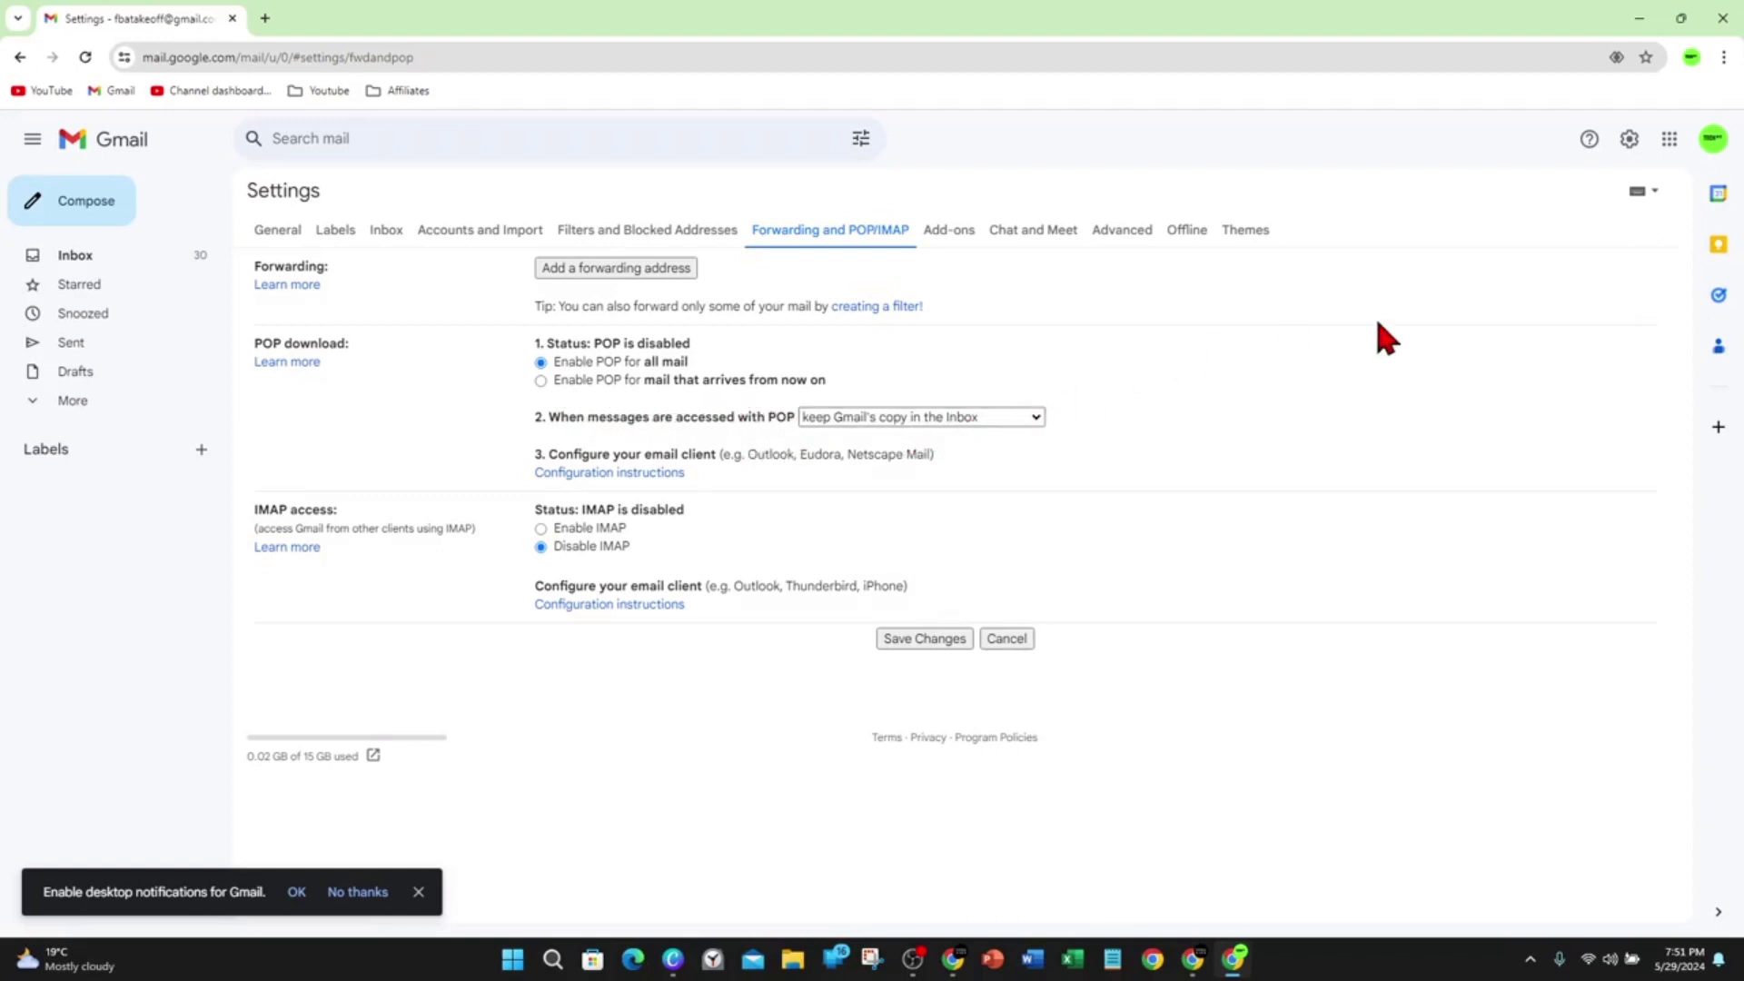
pyautogui.click(962, 416)
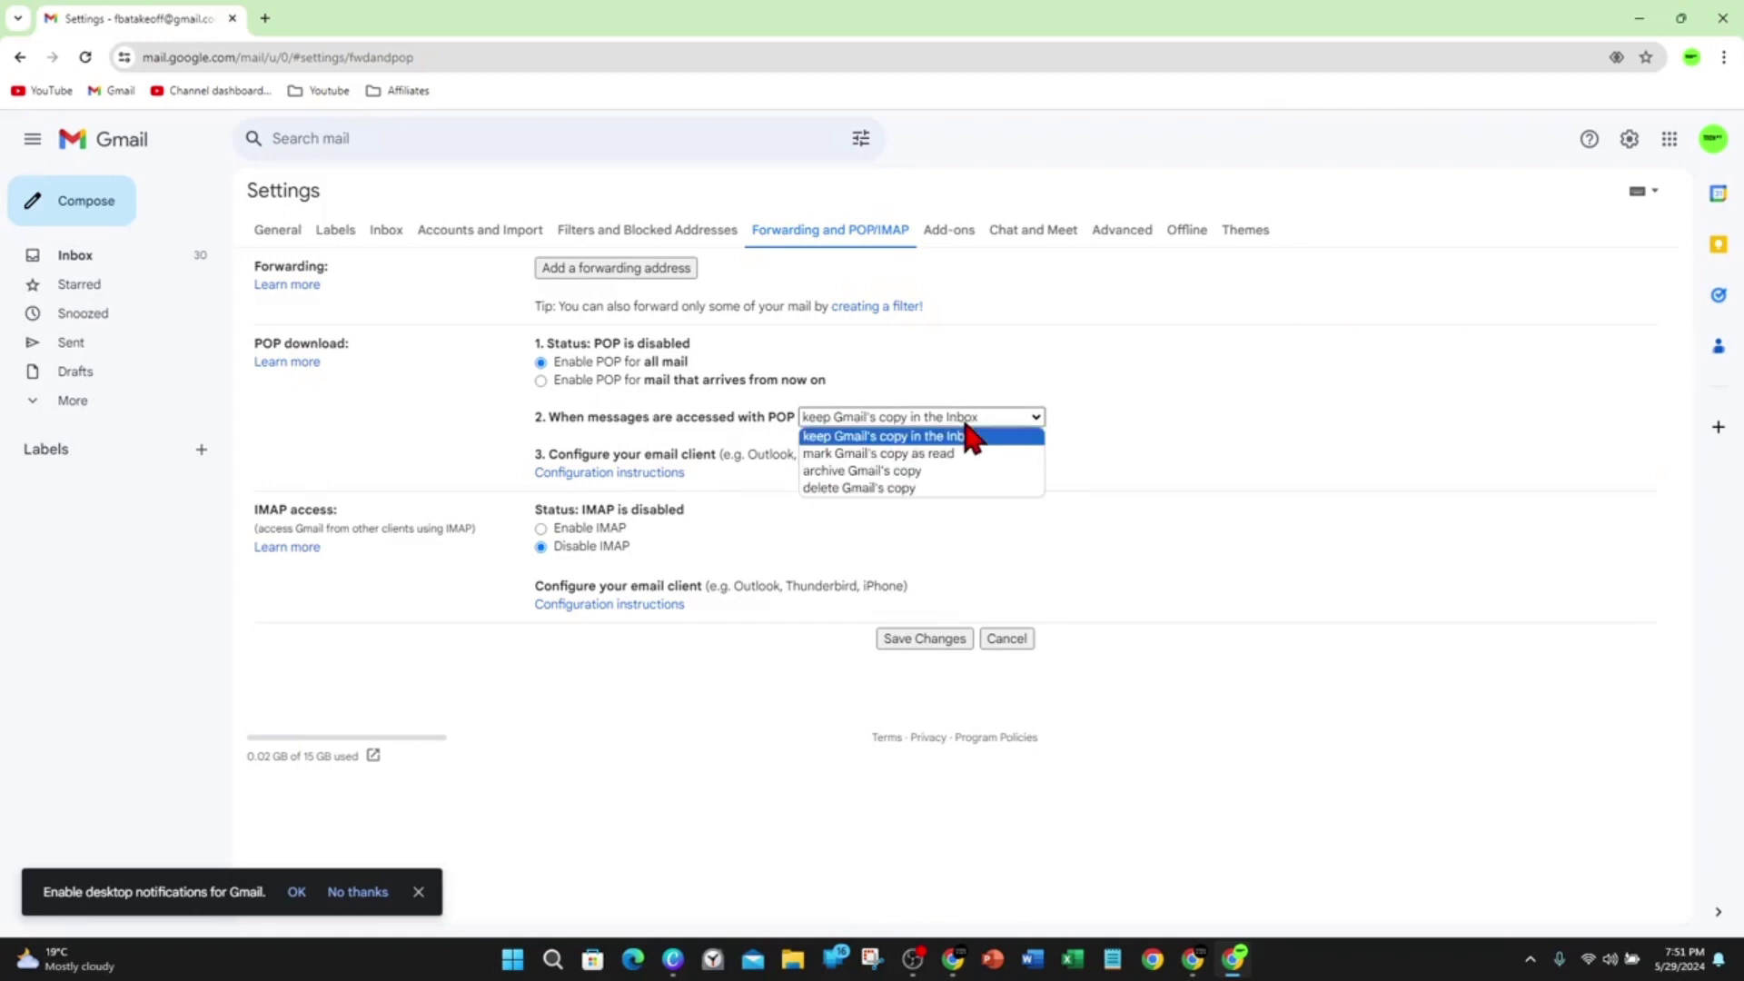
pyautogui.click(925, 489)
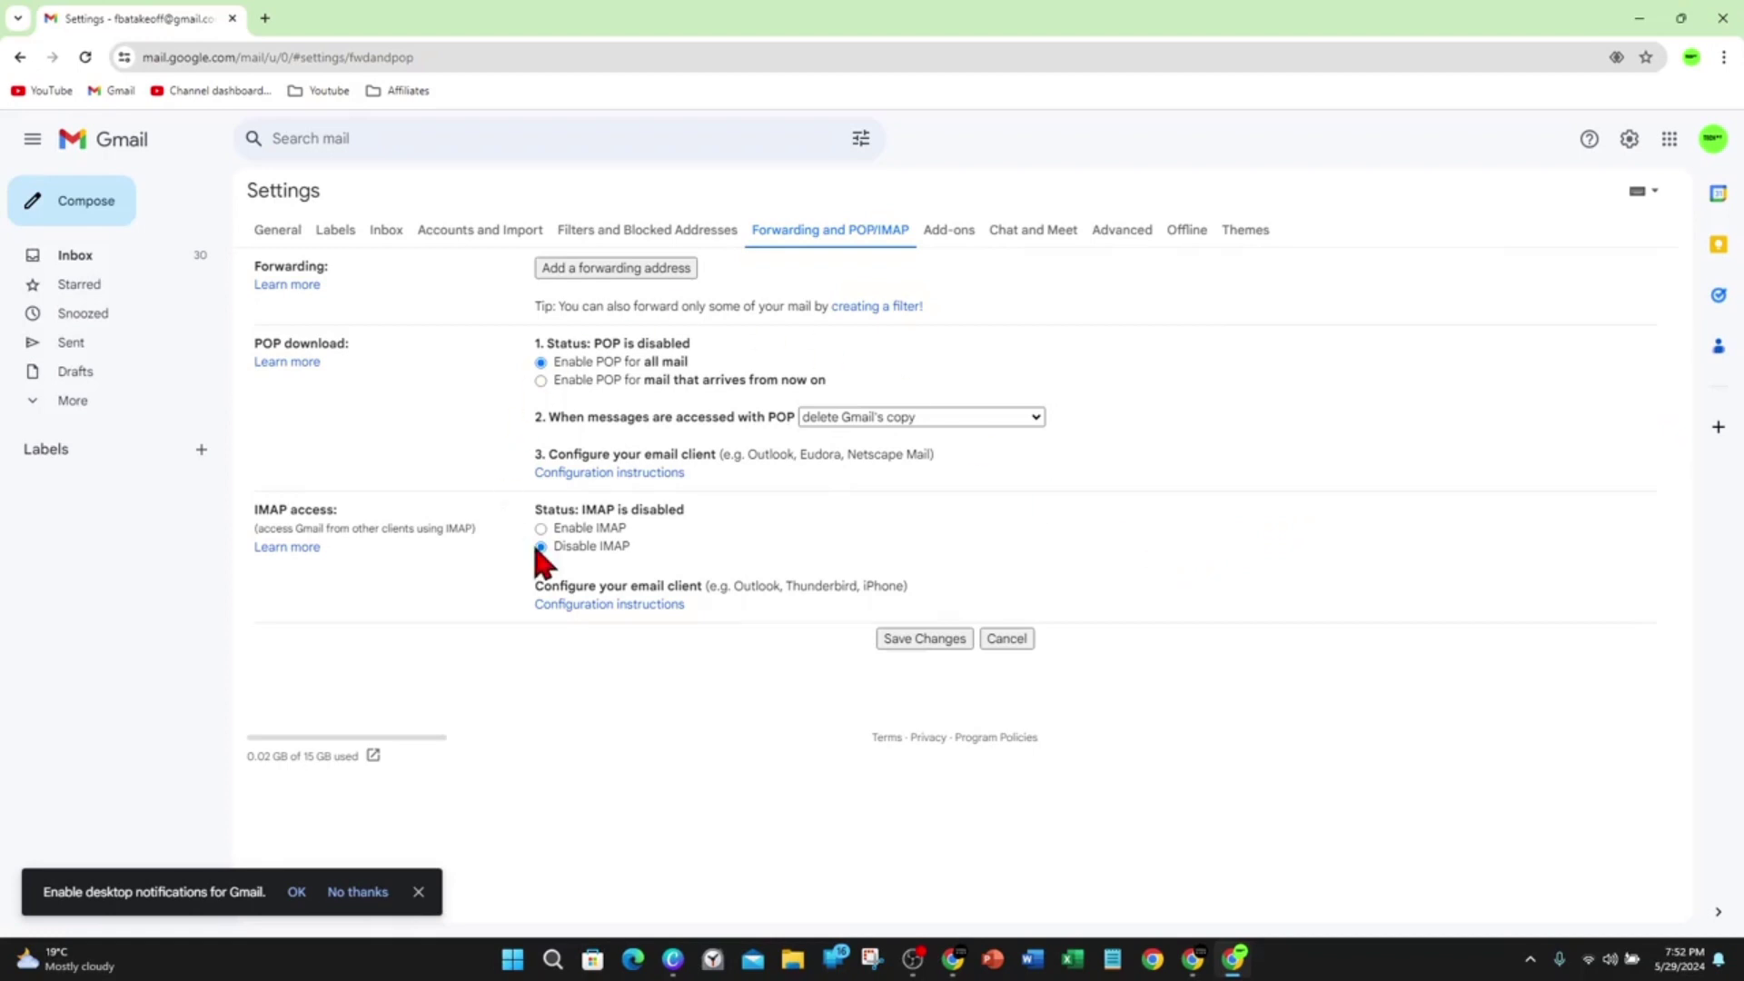
pyautogui.click(926, 637)
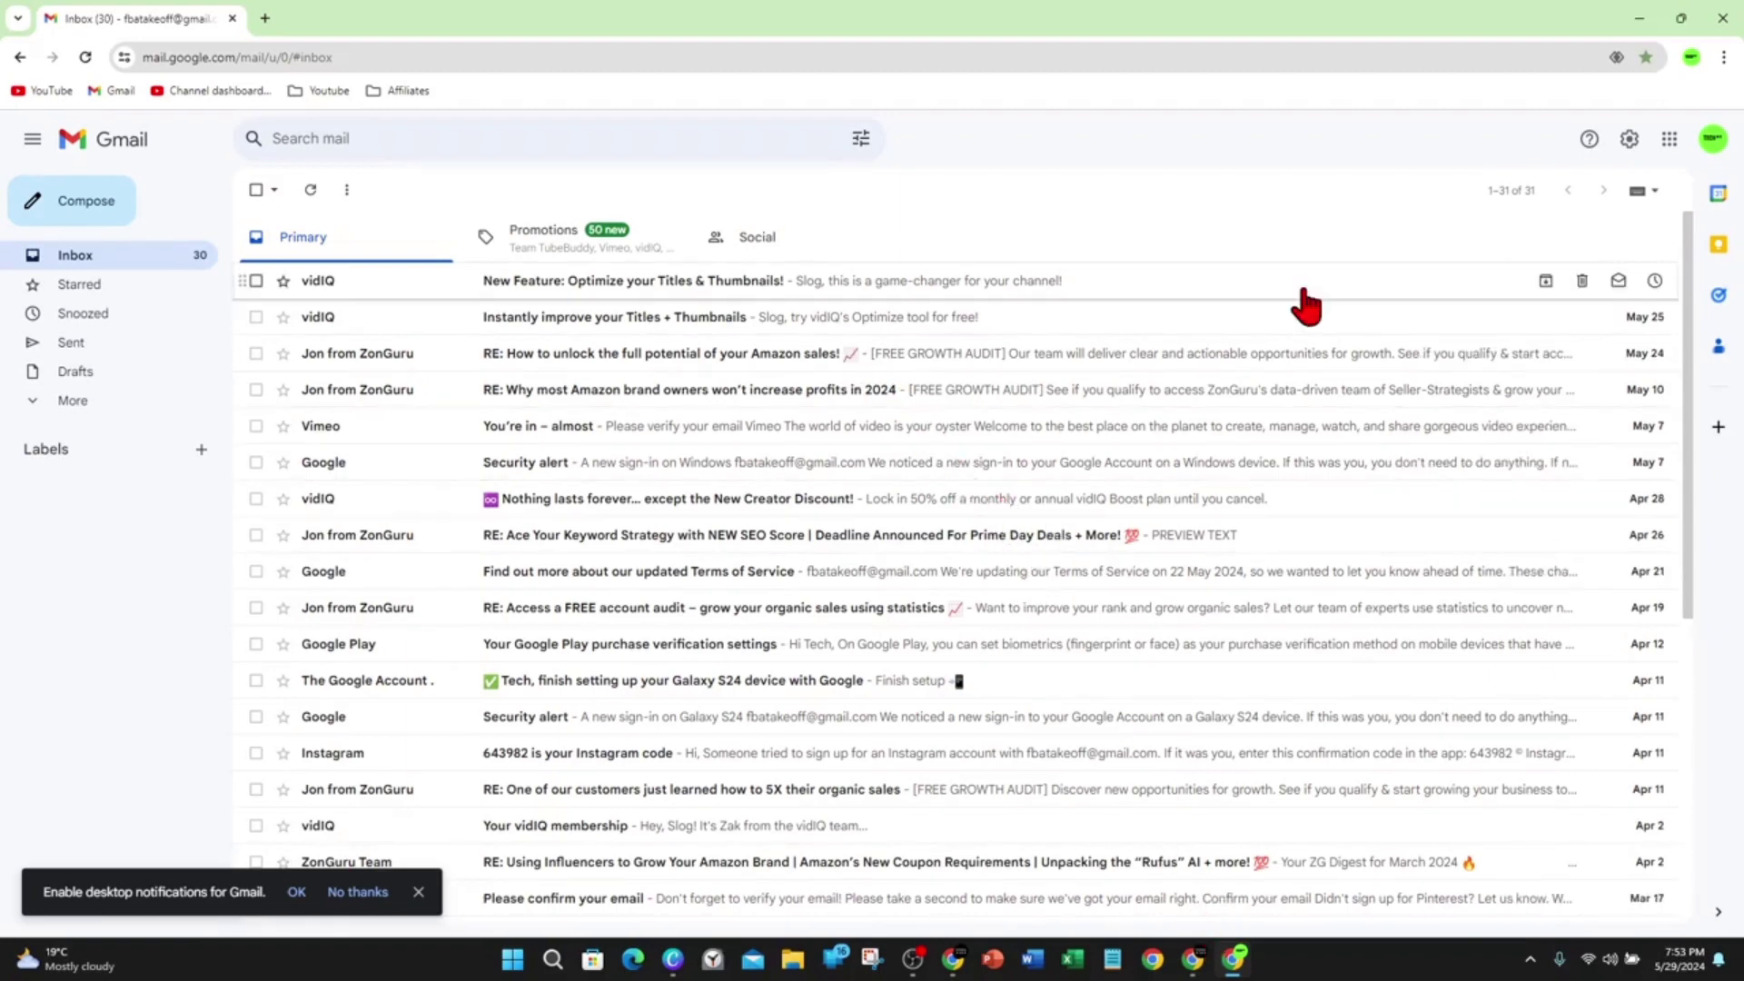
# Step: Verify POP is enabled under Forwarding and POP/IMAP, then switch to the destination account's inbox
pyautogui.click(1629, 139)
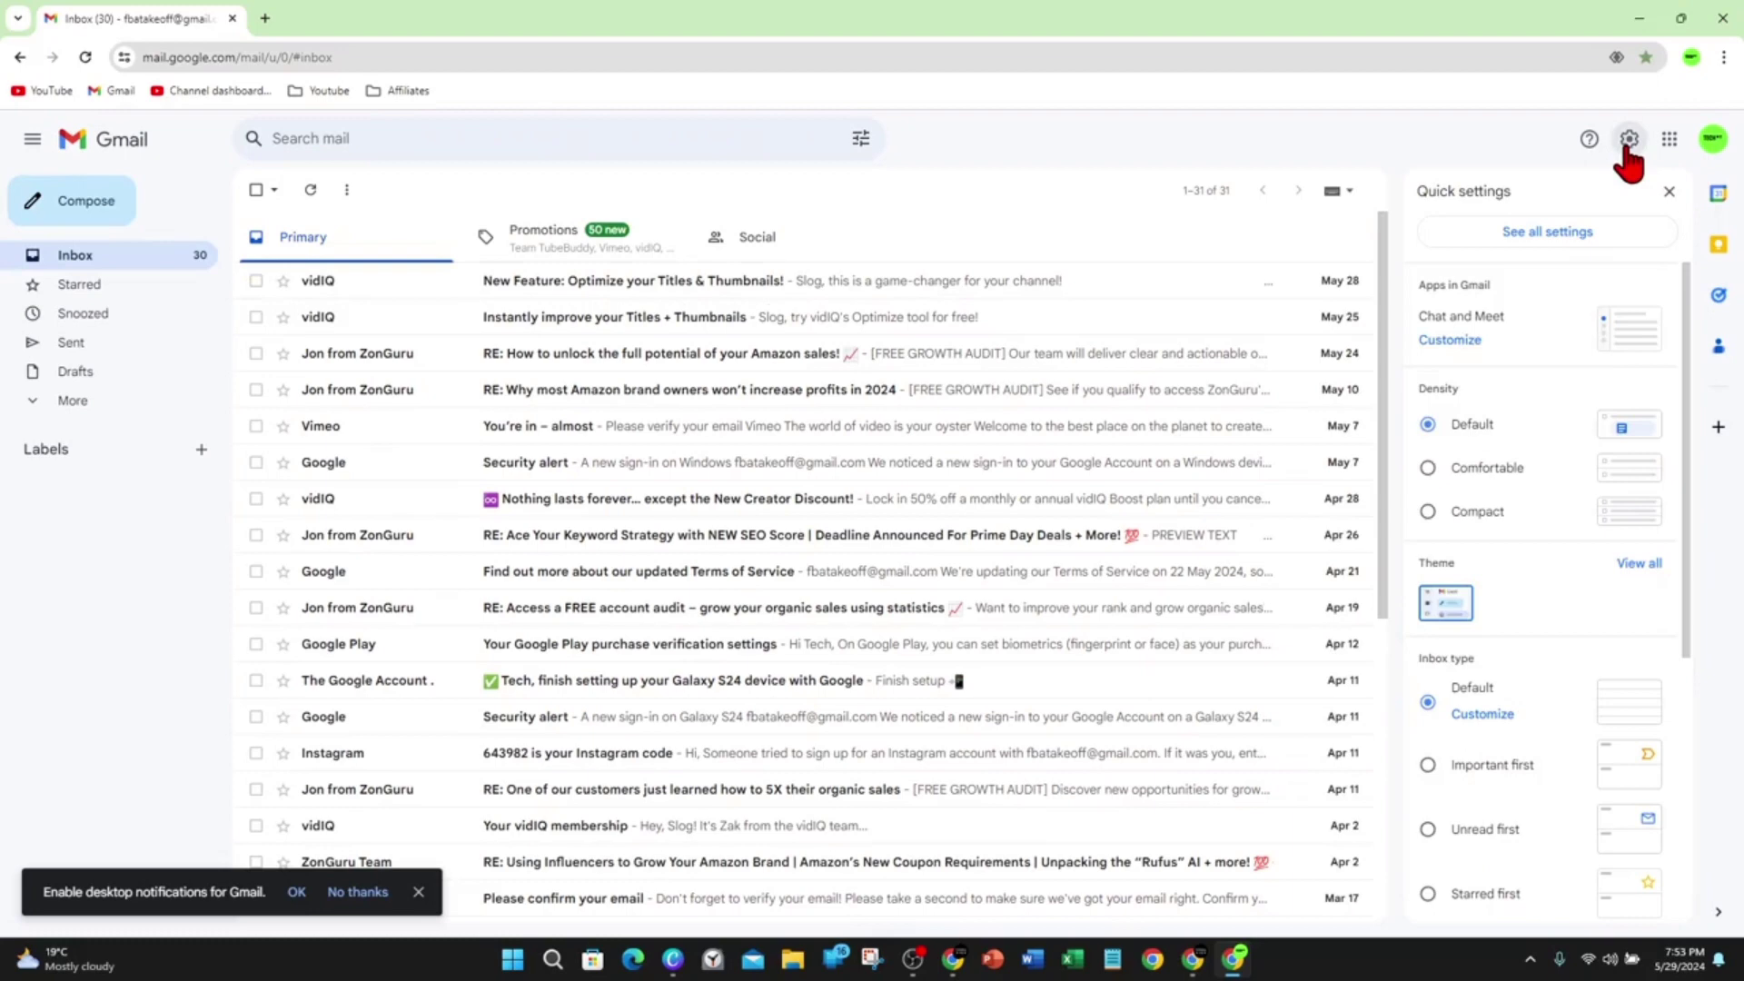
pyautogui.click(1554, 232)
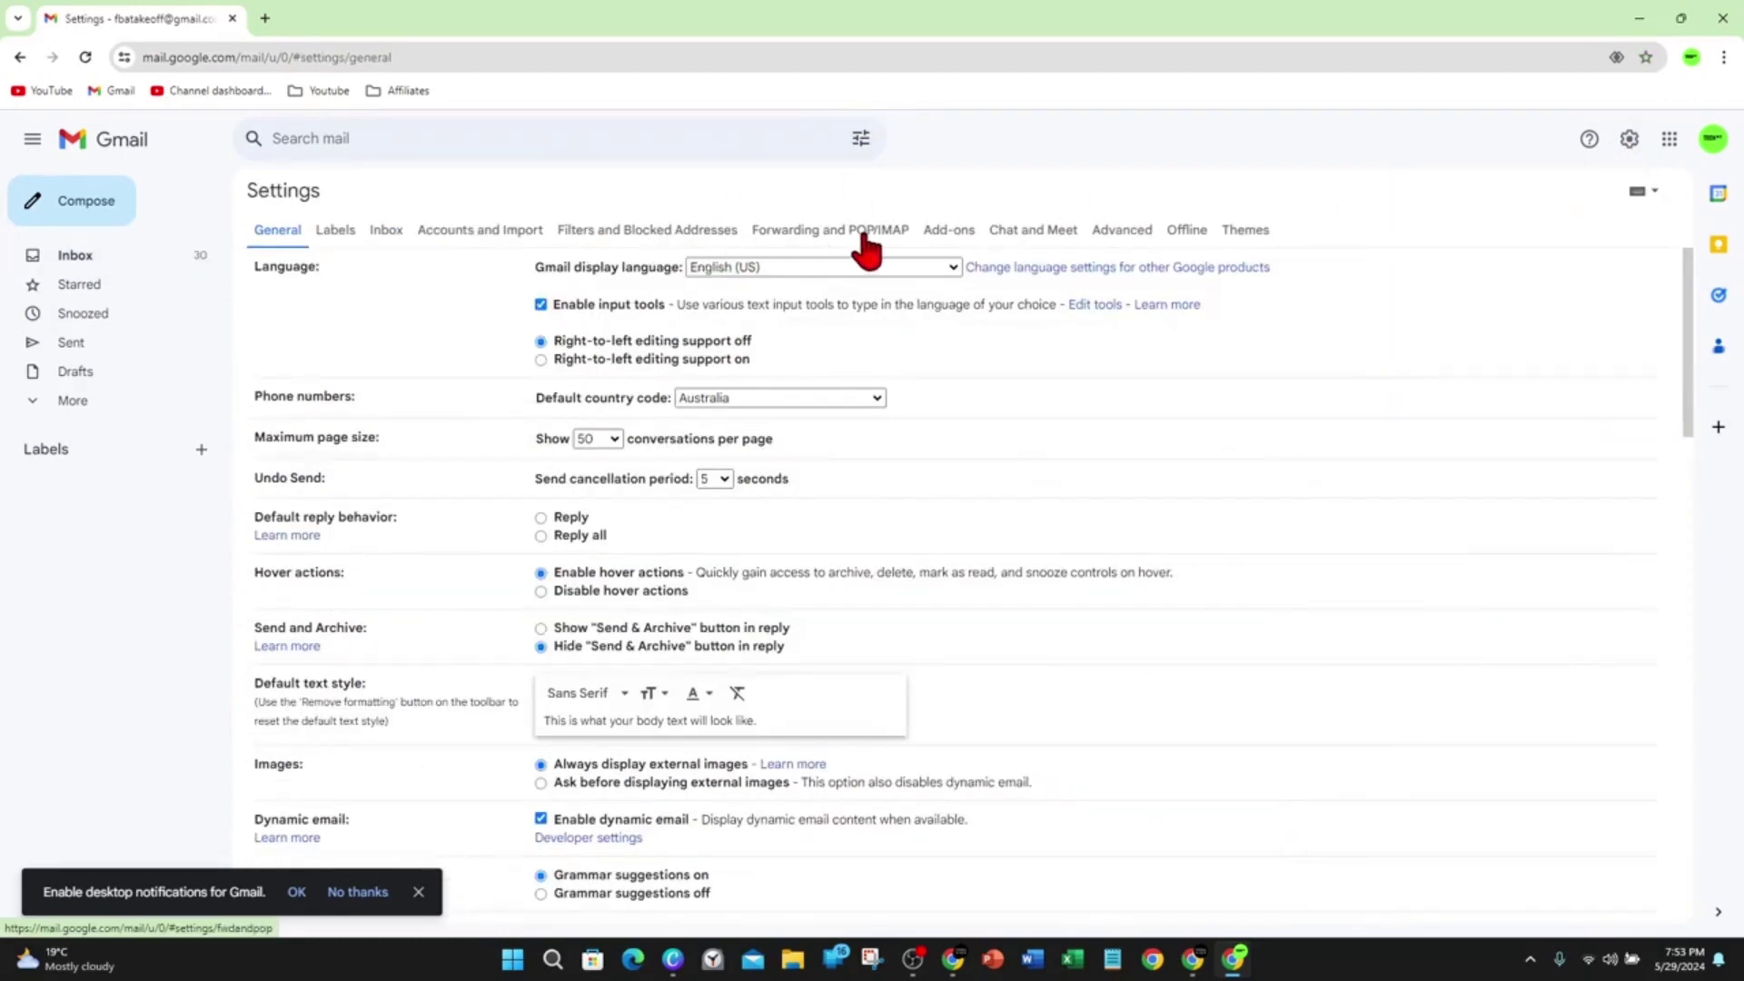
pyautogui.click(878, 232)
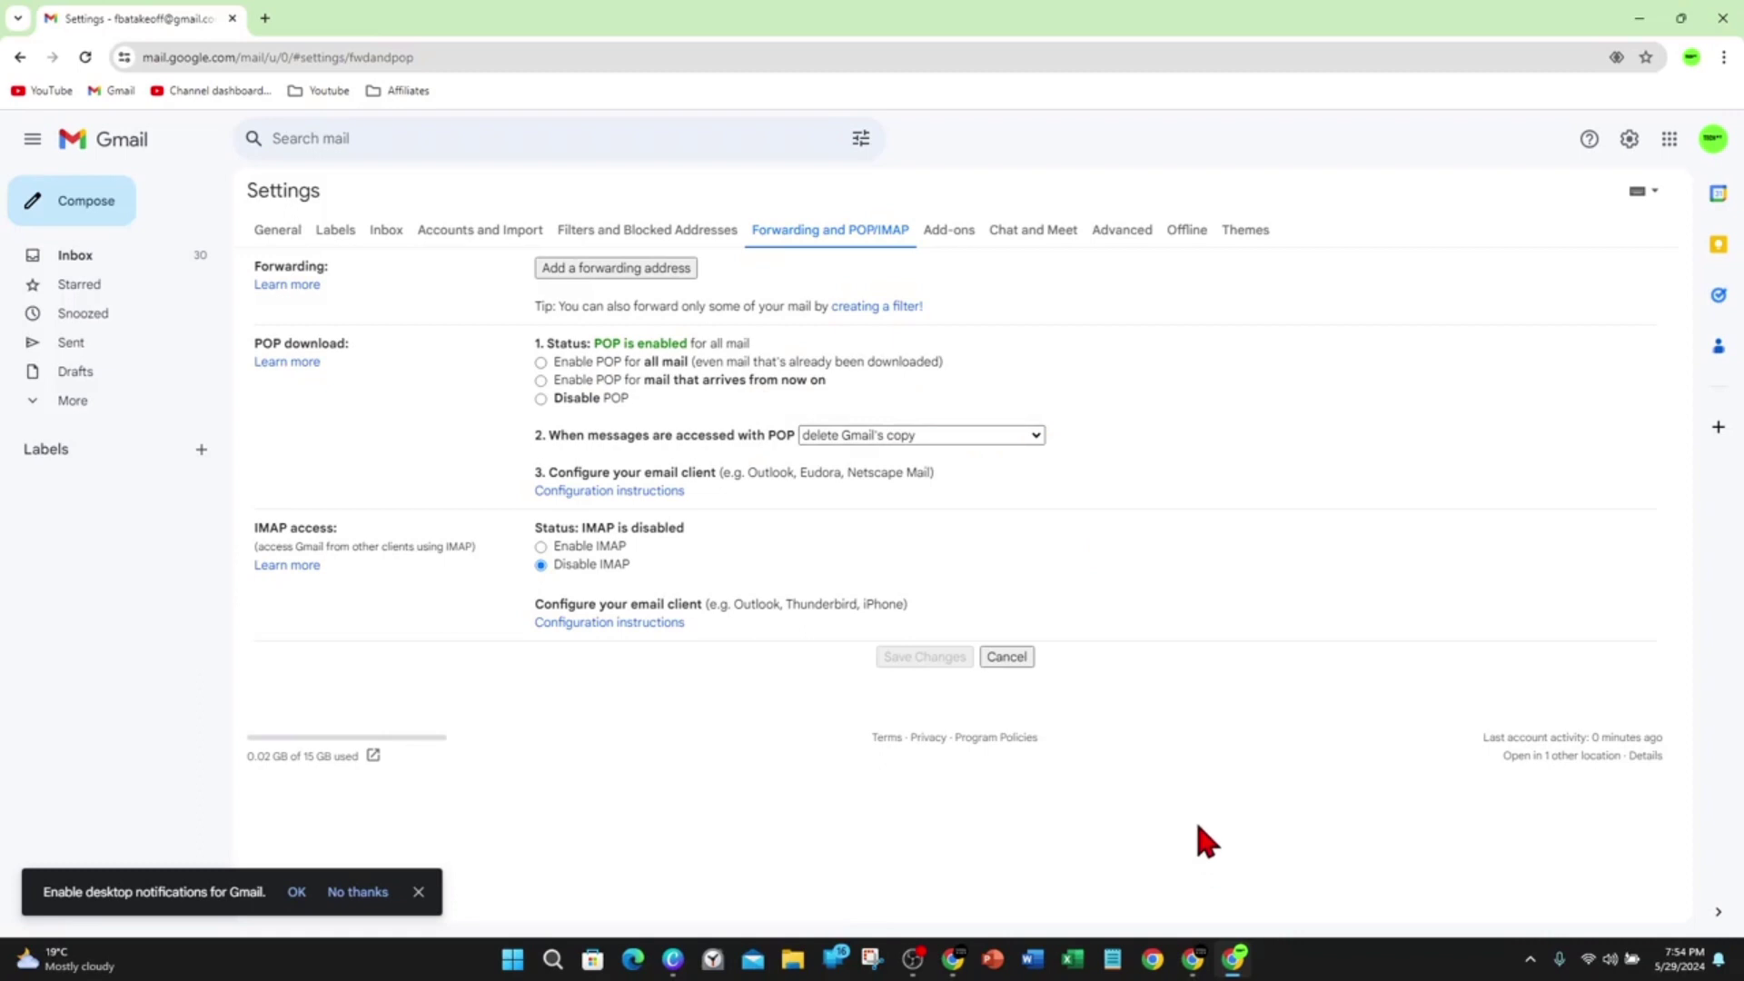
pyautogui.click(1193, 960)
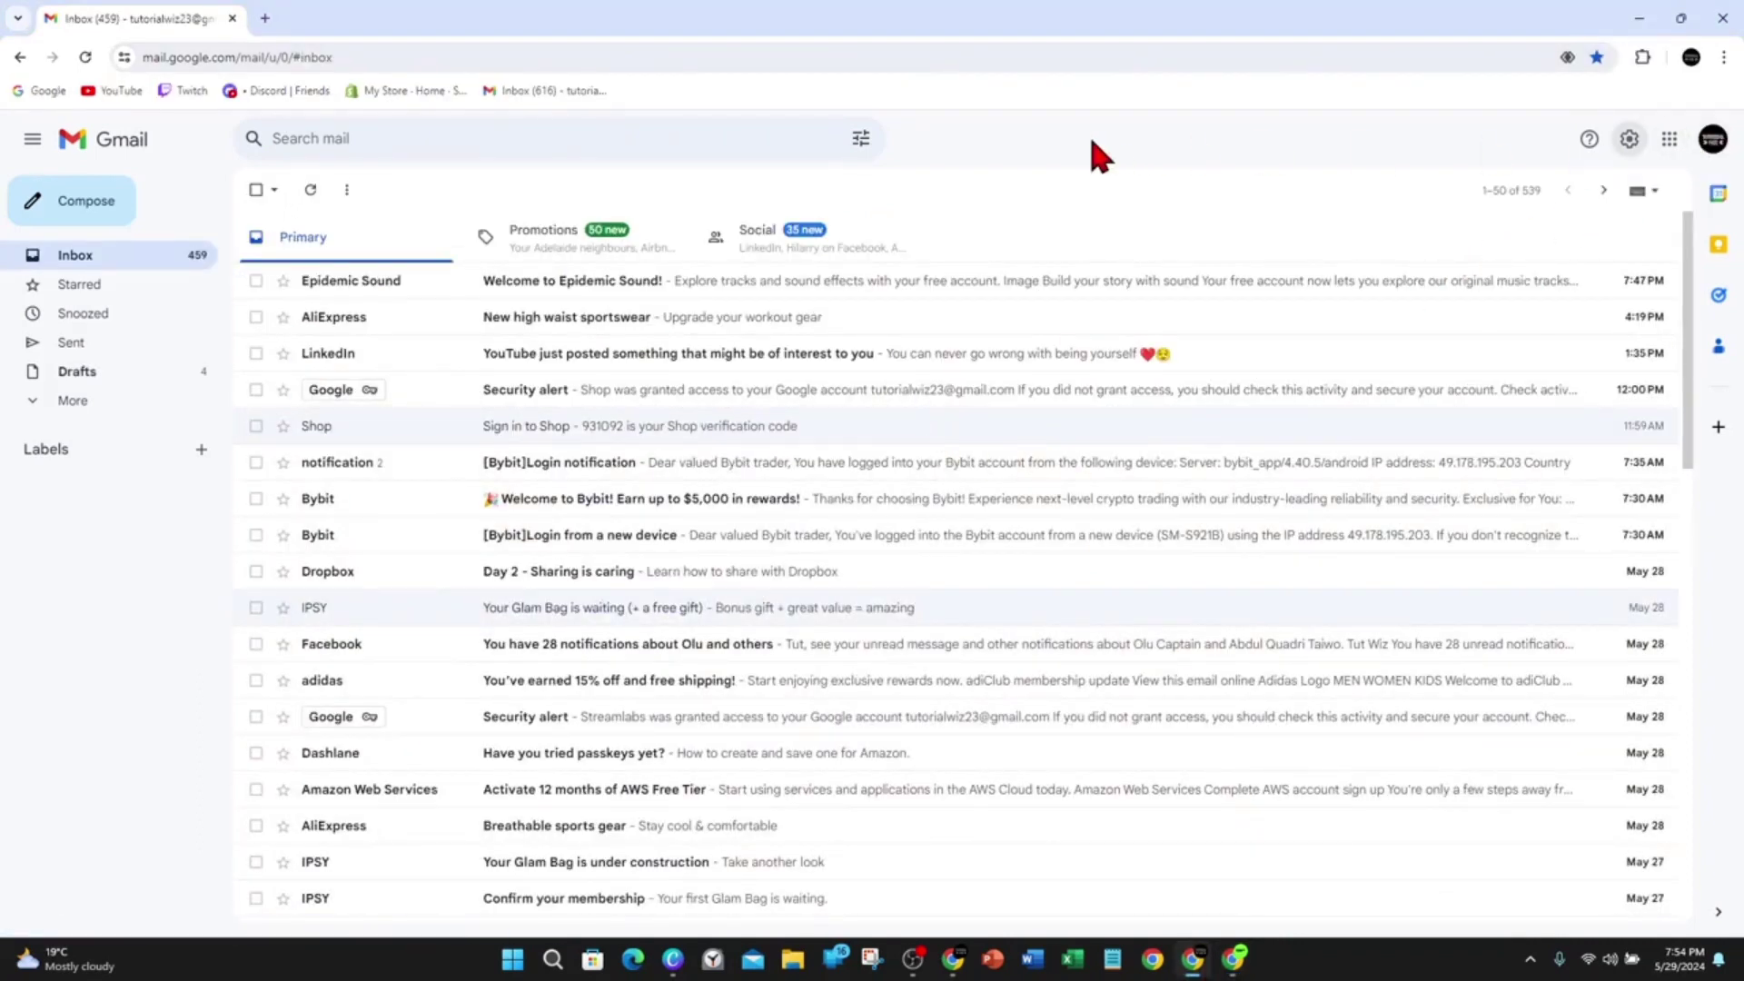
# Step: In the destination account's Accounts and Import settings, open the 'Add a mail account' popup and centre it
pyautogui.click(1630, 139)
pyautogui.click(1556, 238)
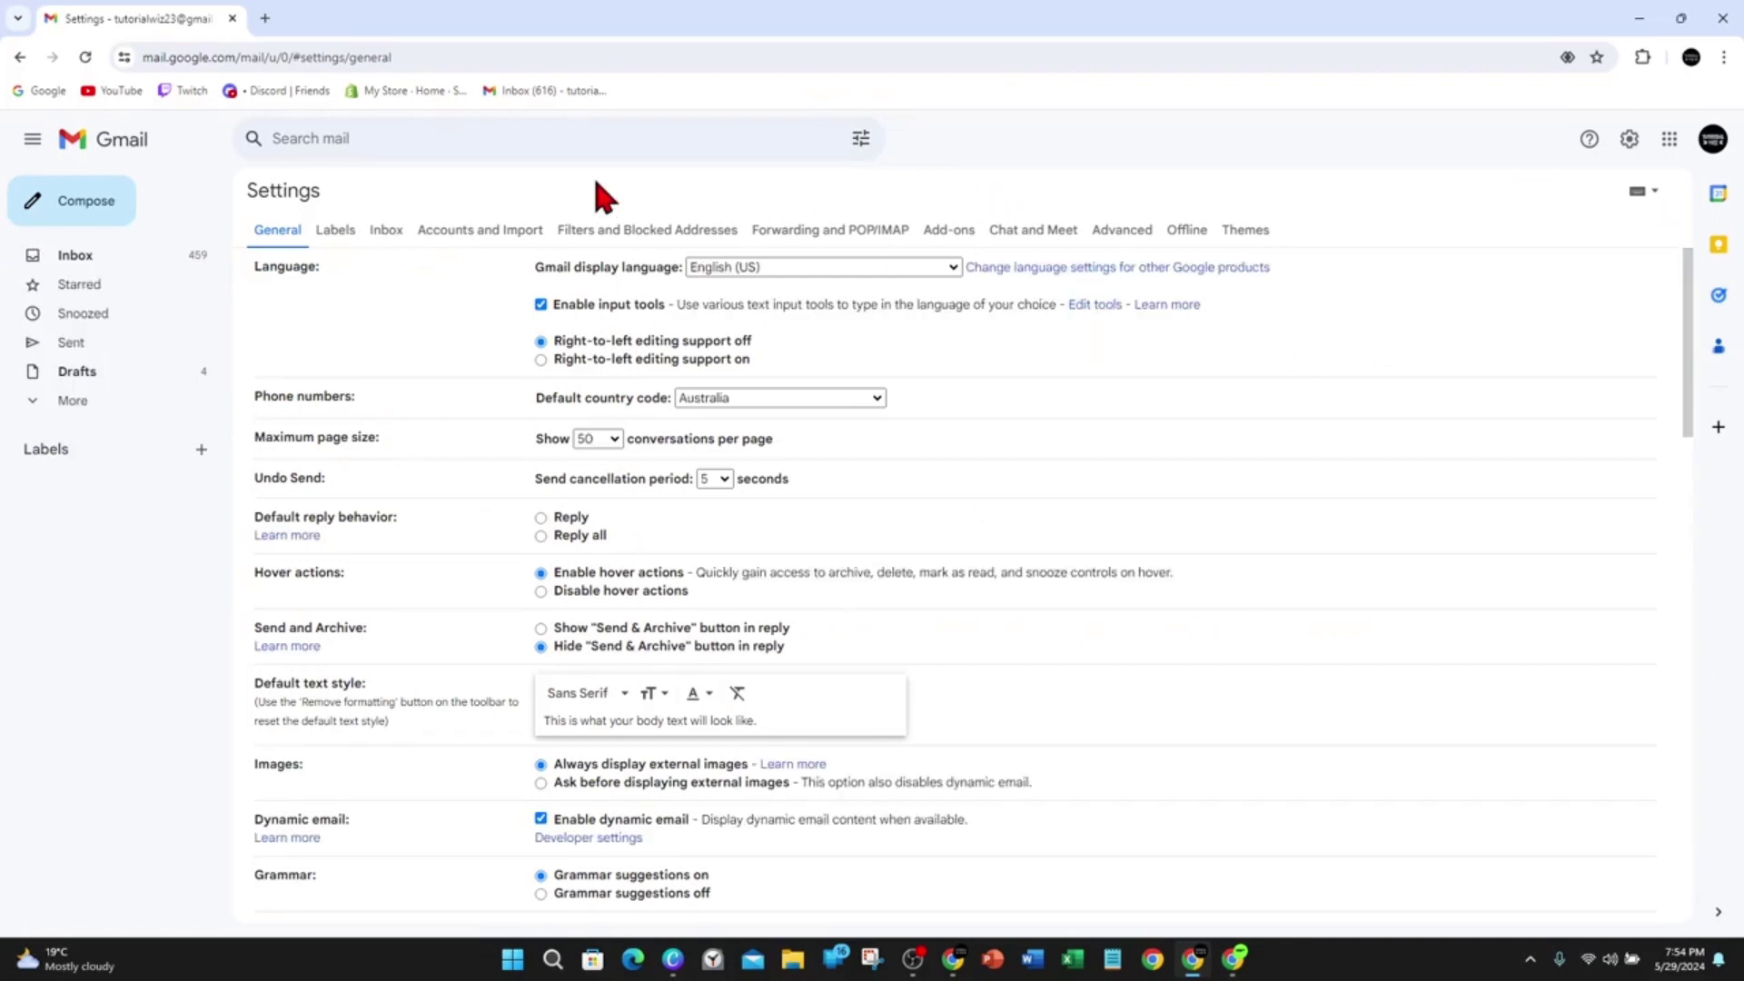
pyautogui.click(486, 238)
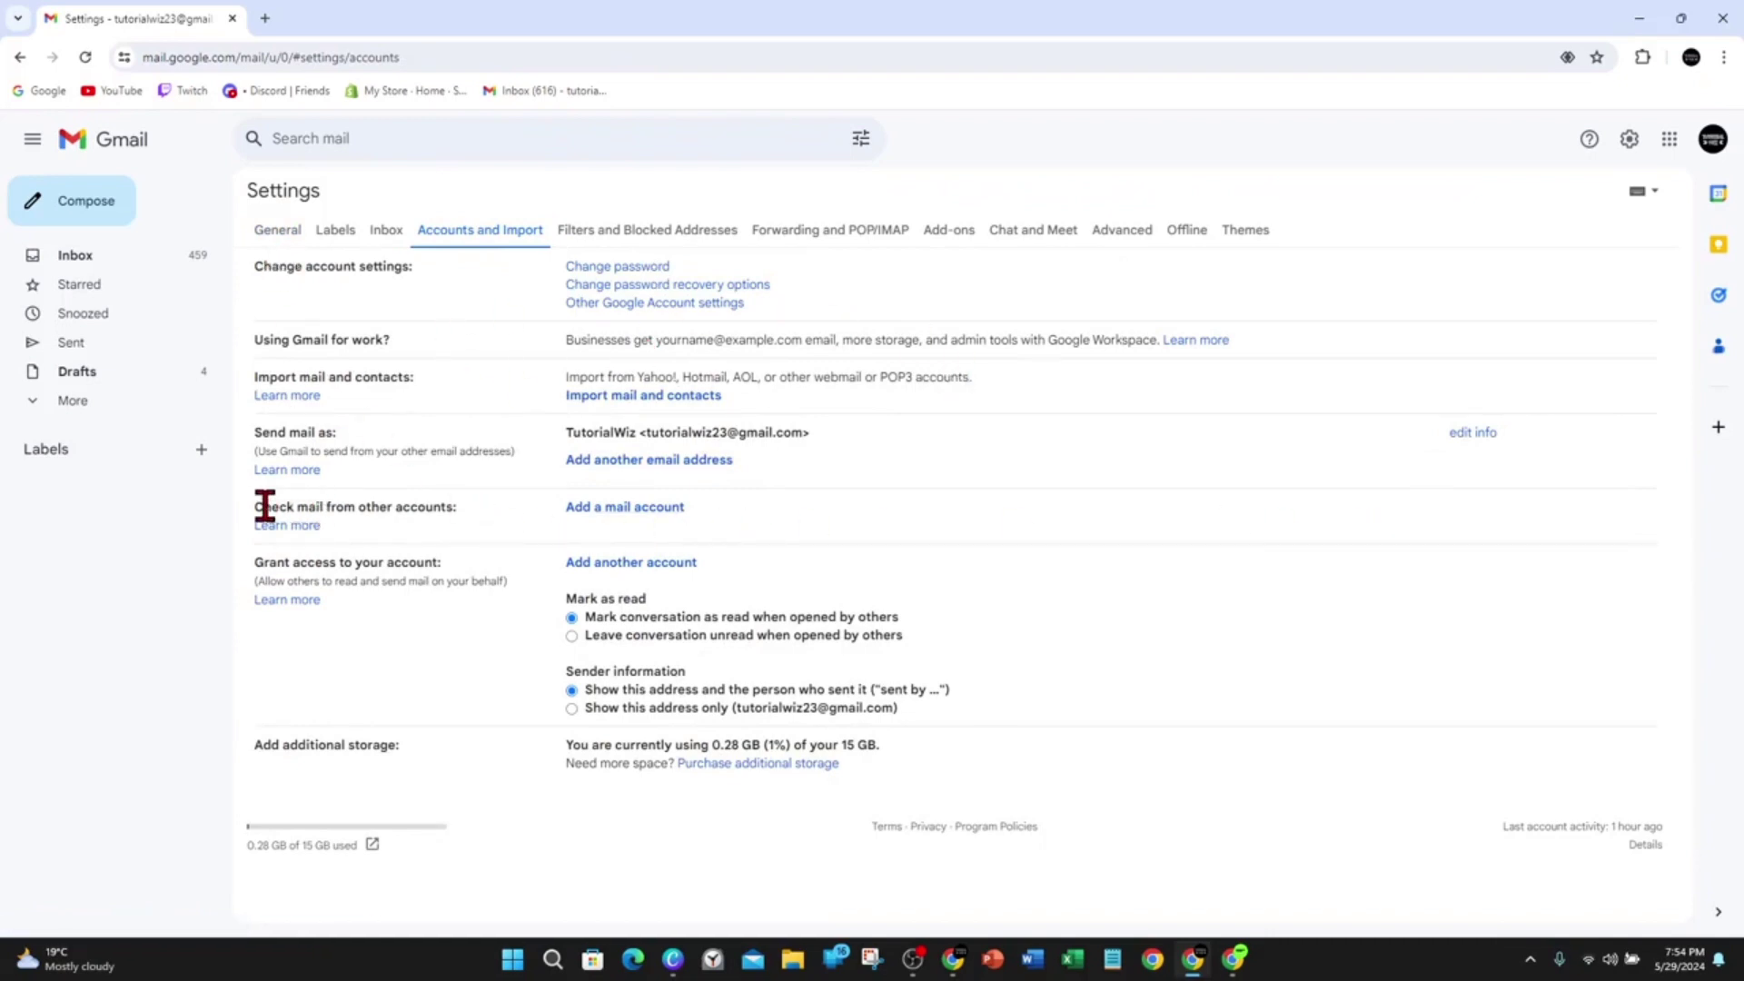
pyautogui.moveTo(263, 506); pyautogui.dragTo(456, 505)
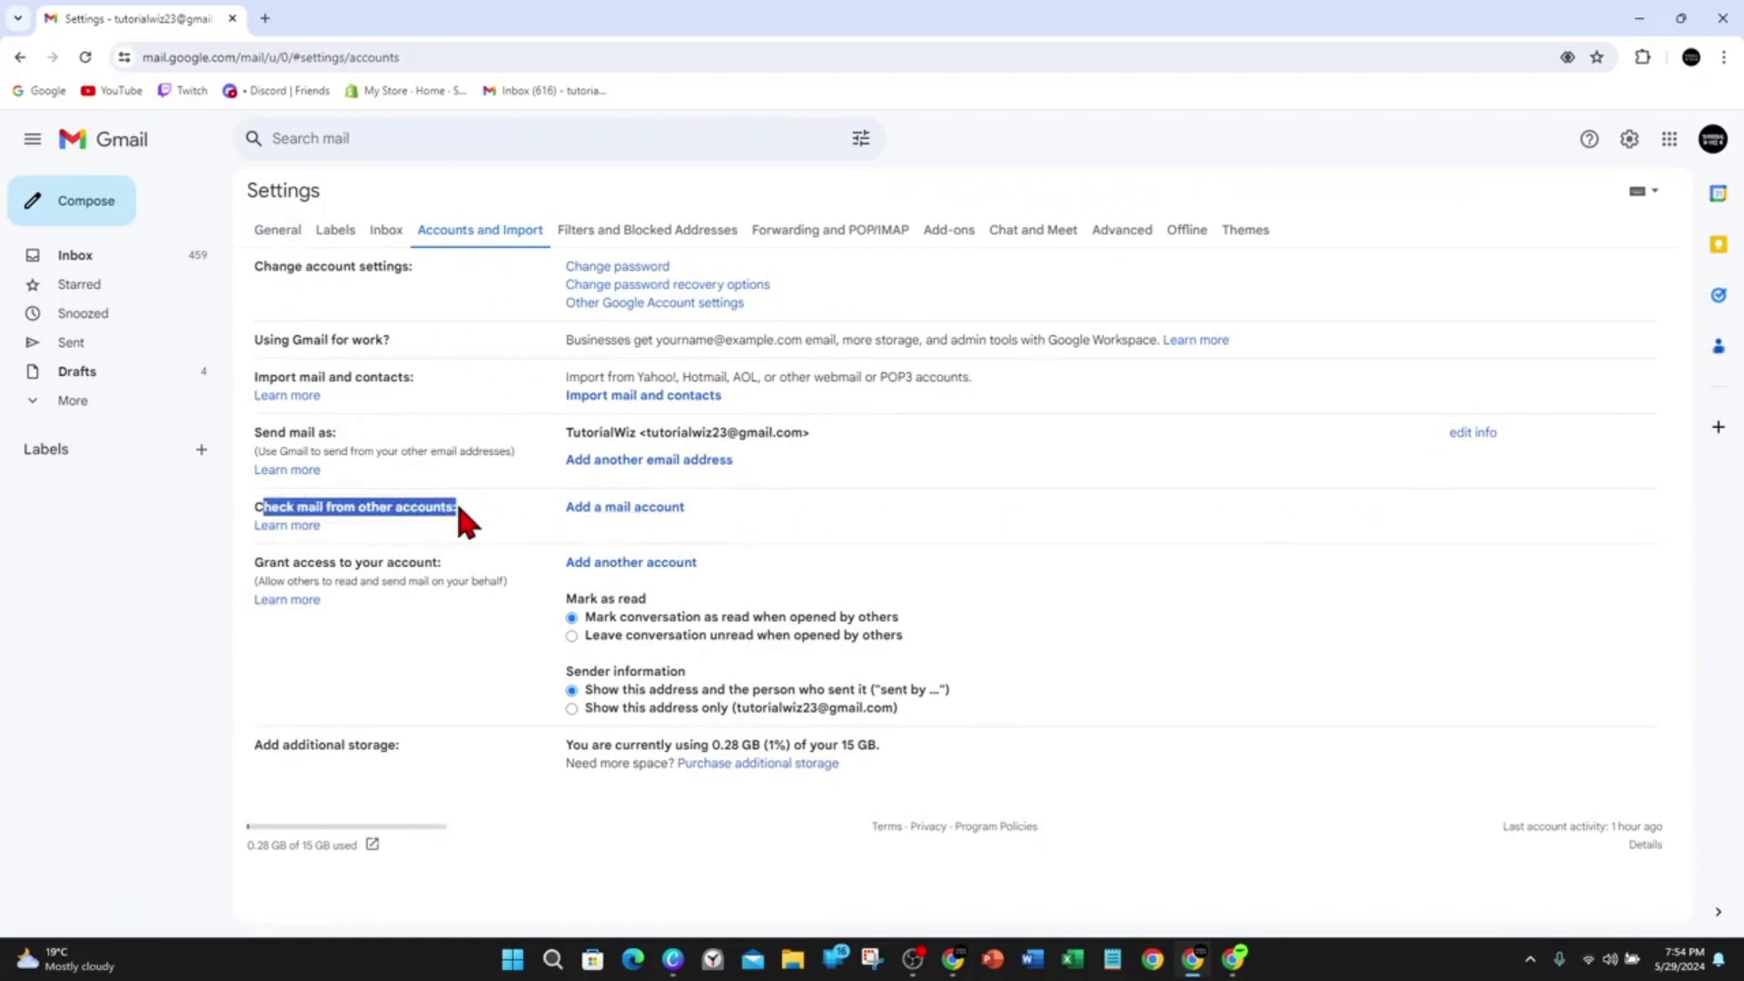
pyautogui.click(656, 509)
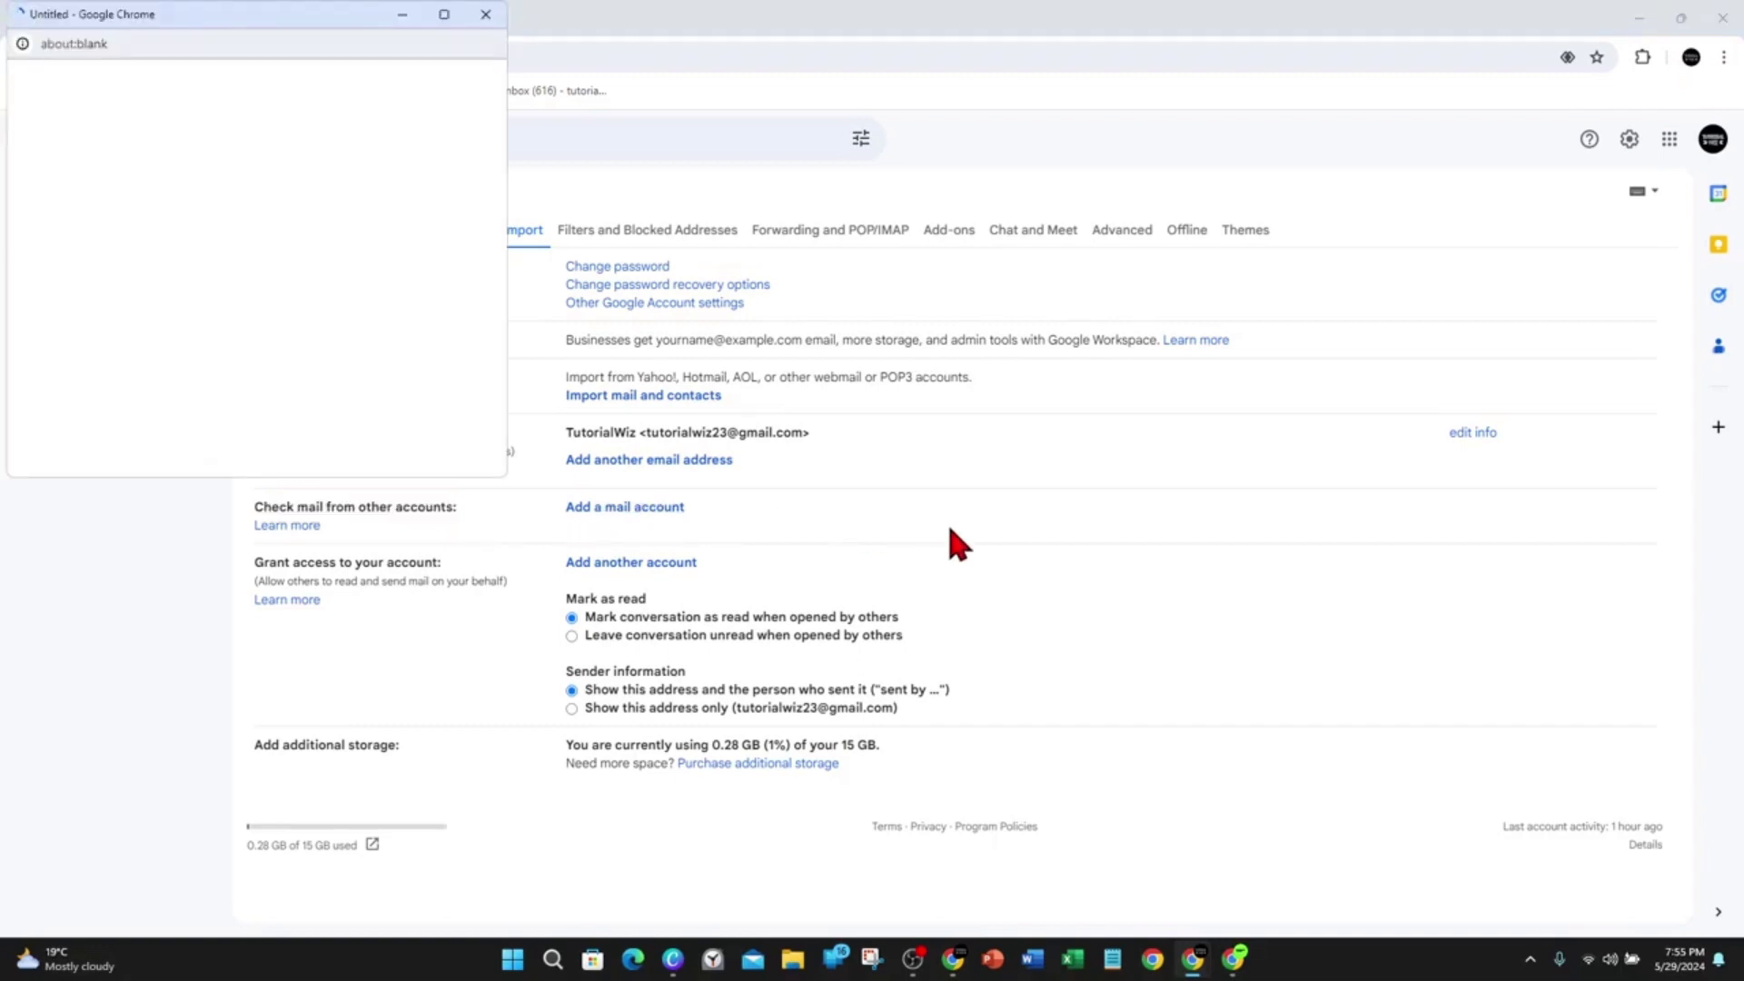
pyautogui.moveTo(252, 26); pyautogui.dragTo(892, 286)
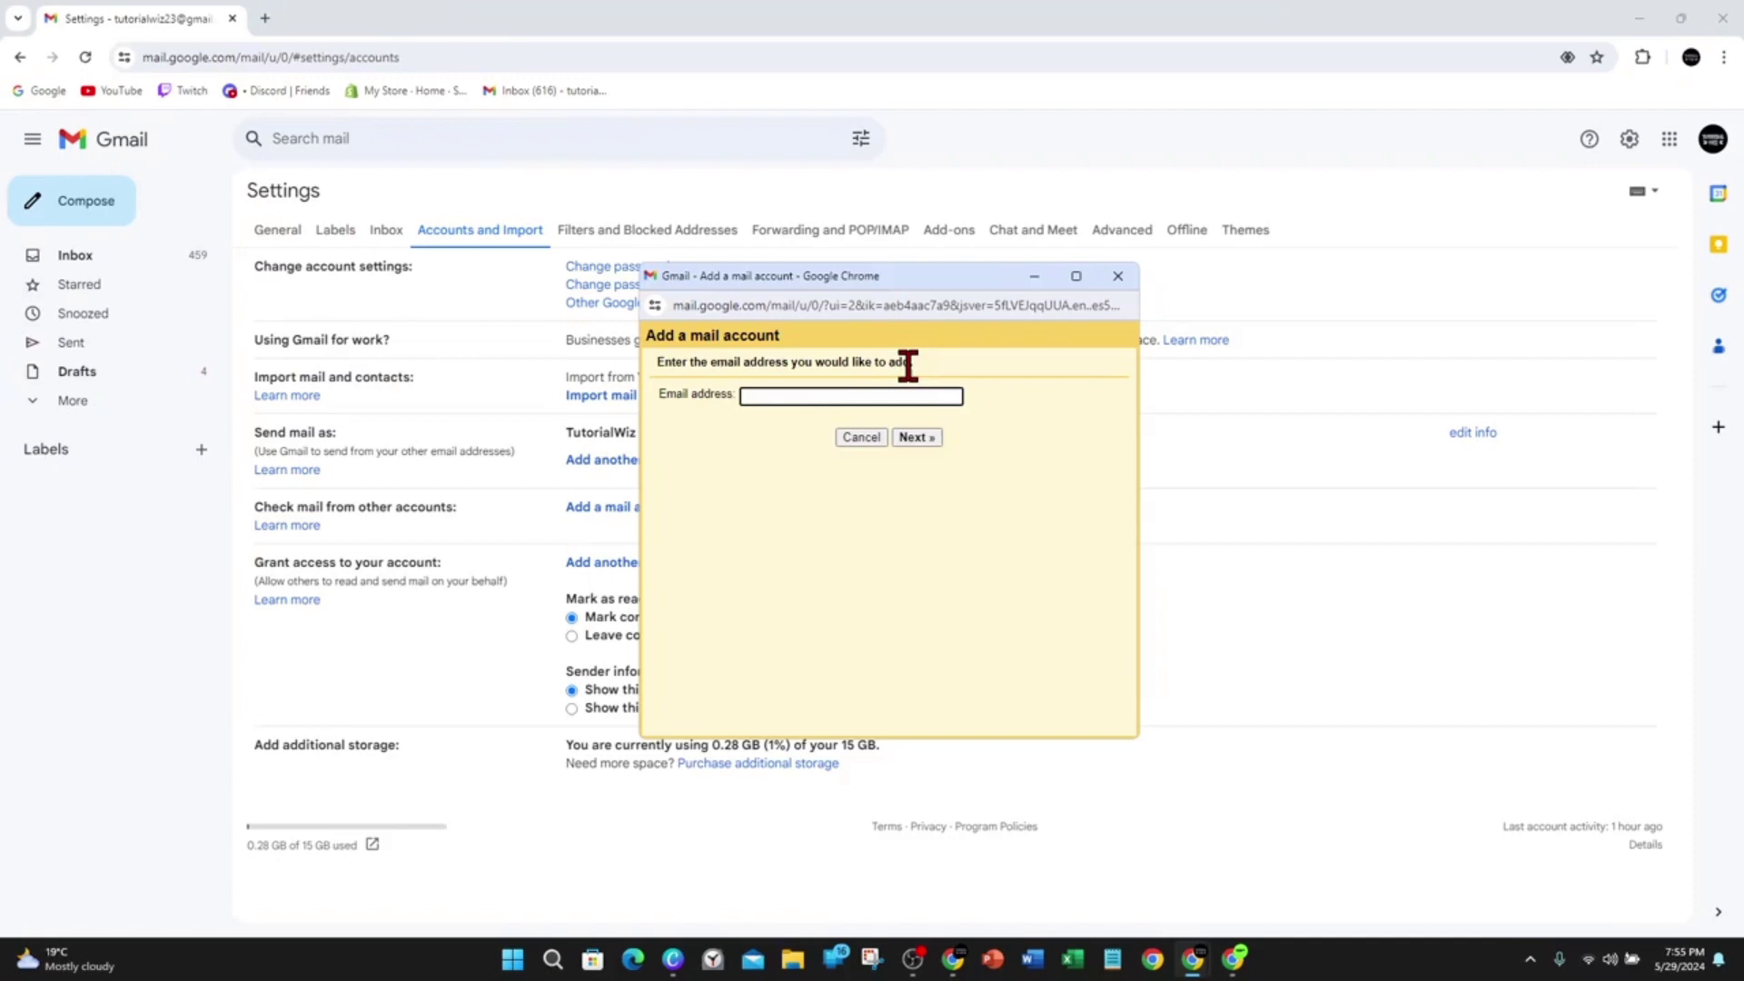
# Step: Enter the source account's email address and choose 'Import emails from my other account (POP3)'
pyautogui.click(758, 393)
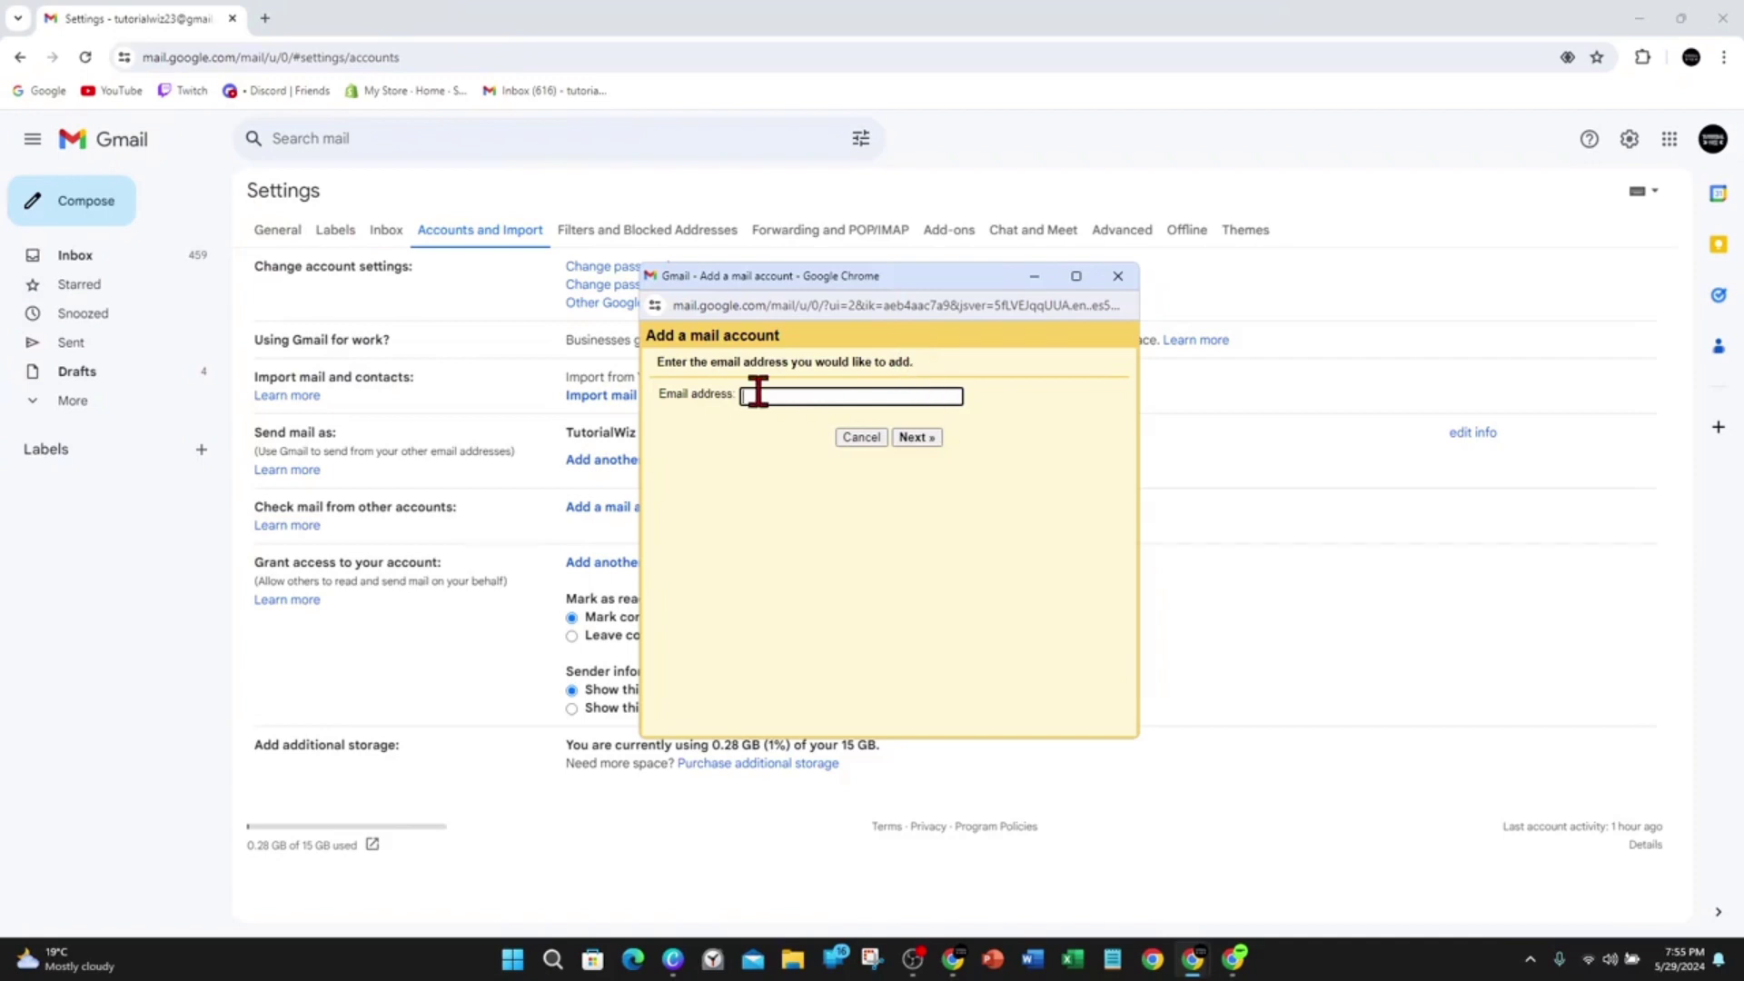
pyautogui.click(1234, 955)
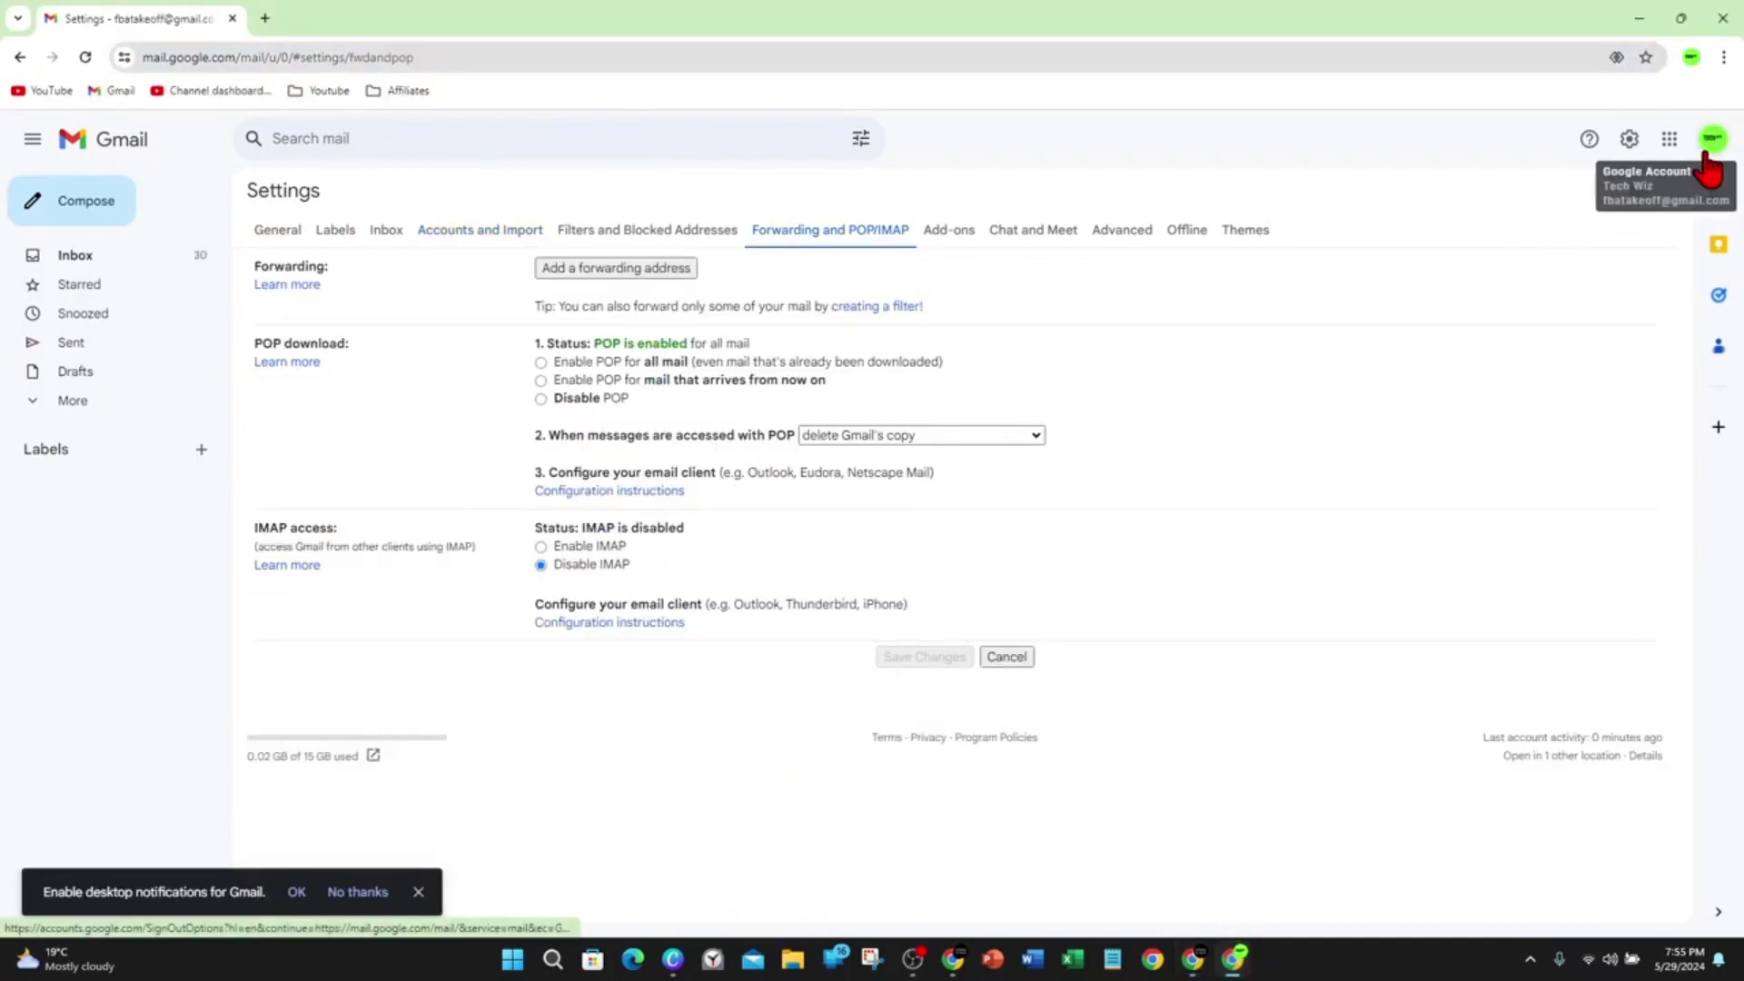
pyautogui.click(1233, 956)
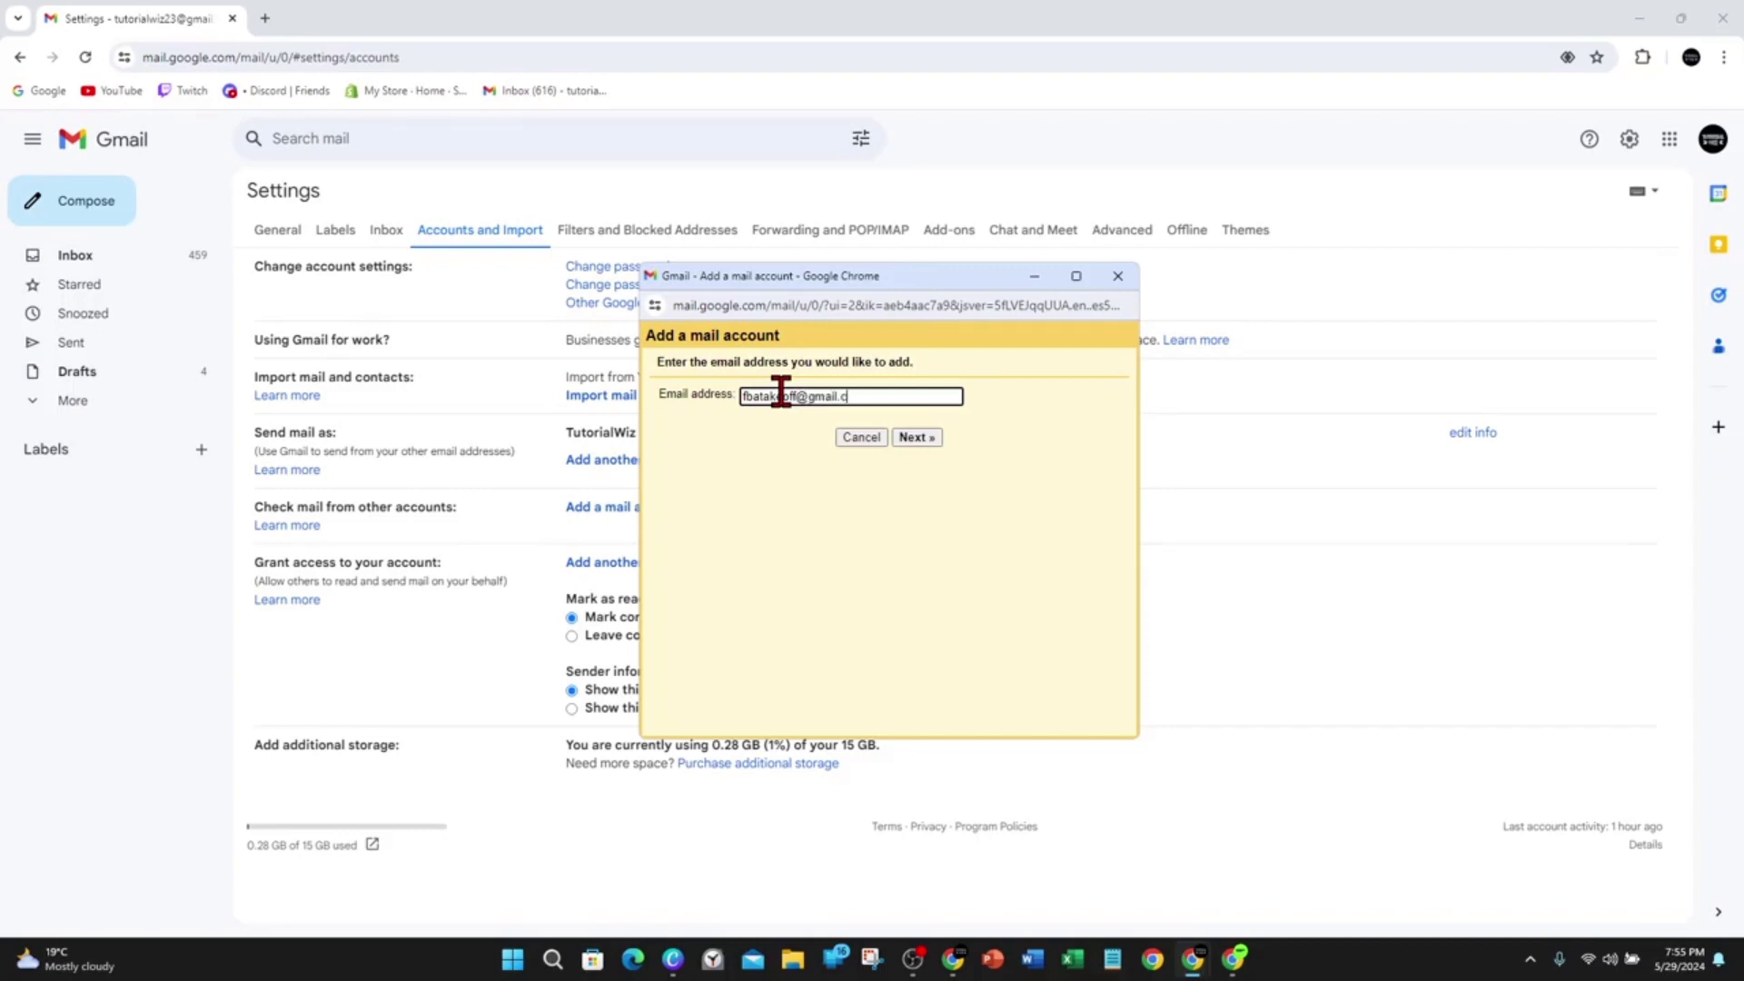
pyautogui.click(917, 437)
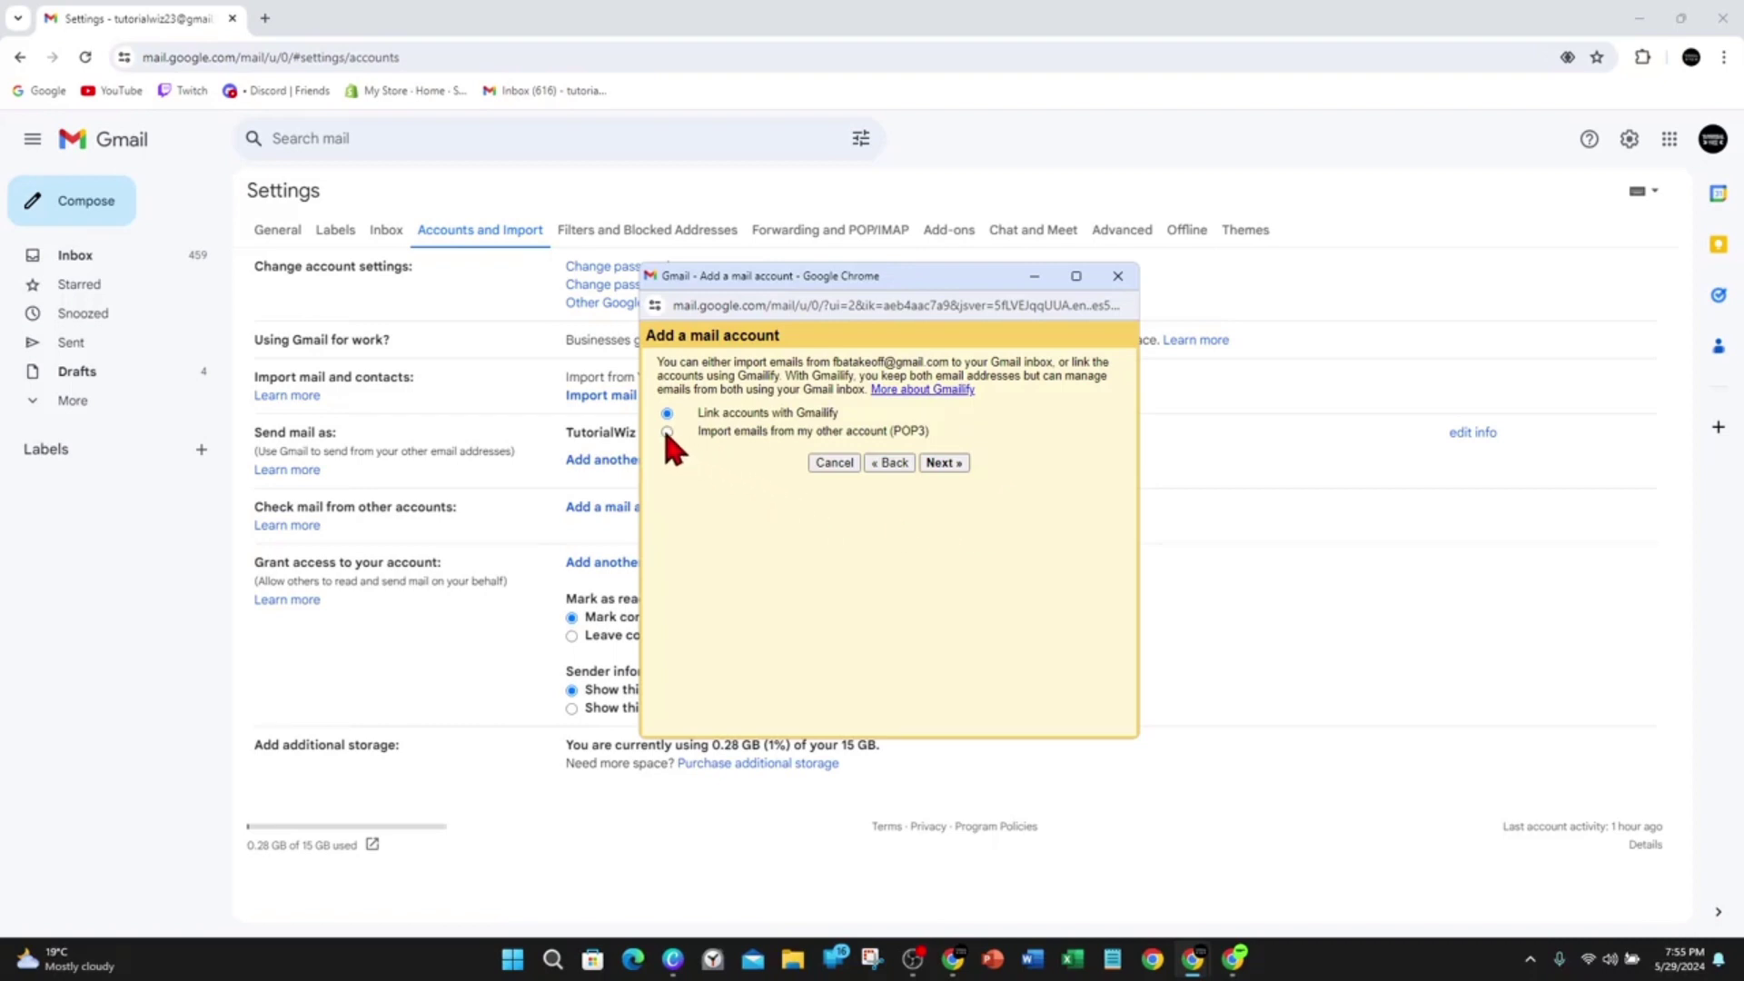
pyautogui.click(944, 463)
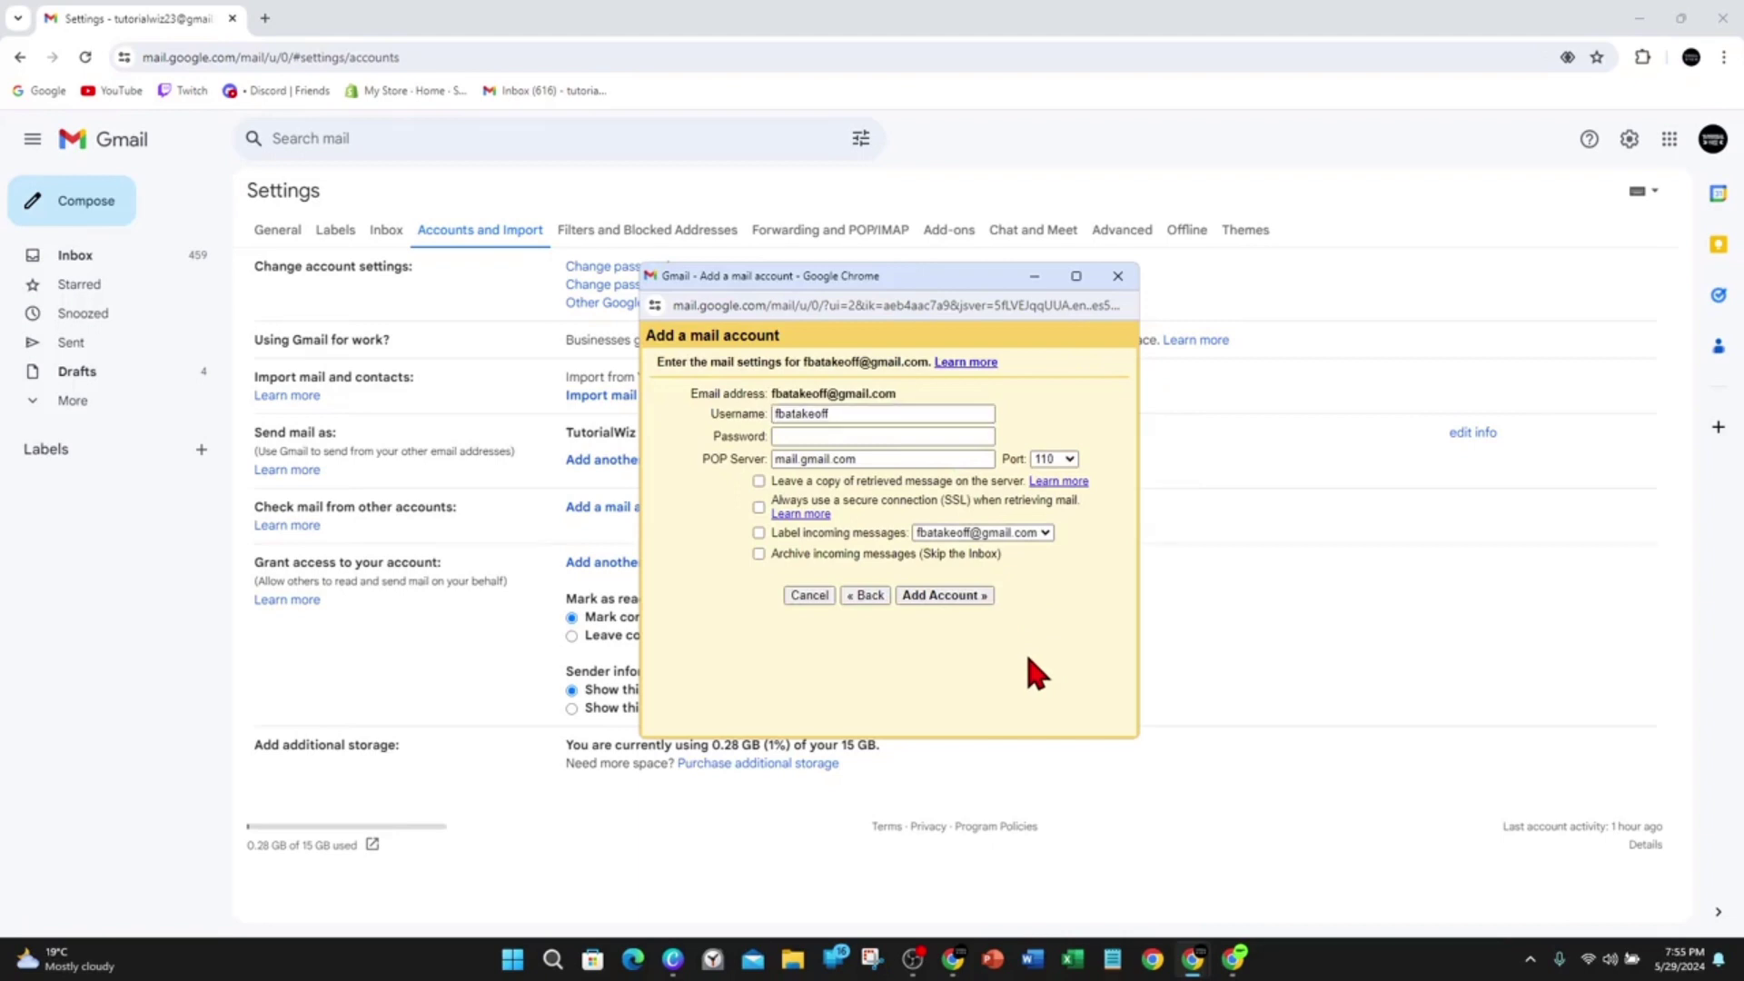
pyautogui.click(872, 414)
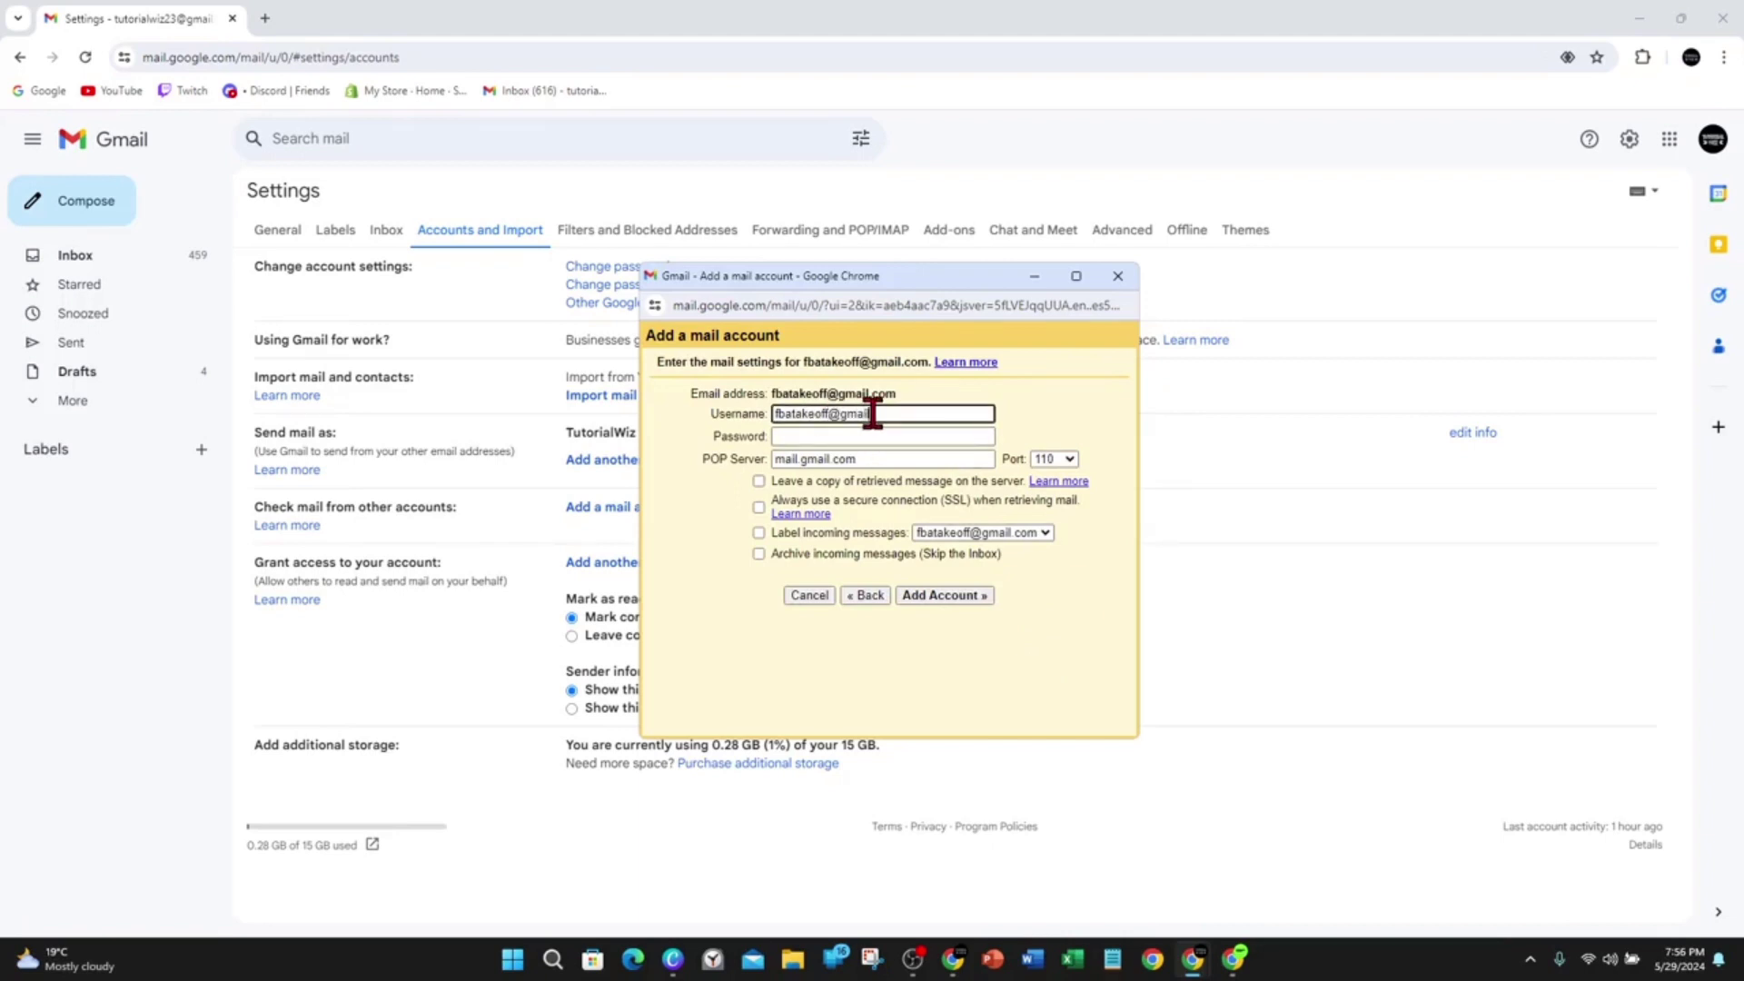
pyautogui.write('@gmail.com')
pyautogui.press('Tab')
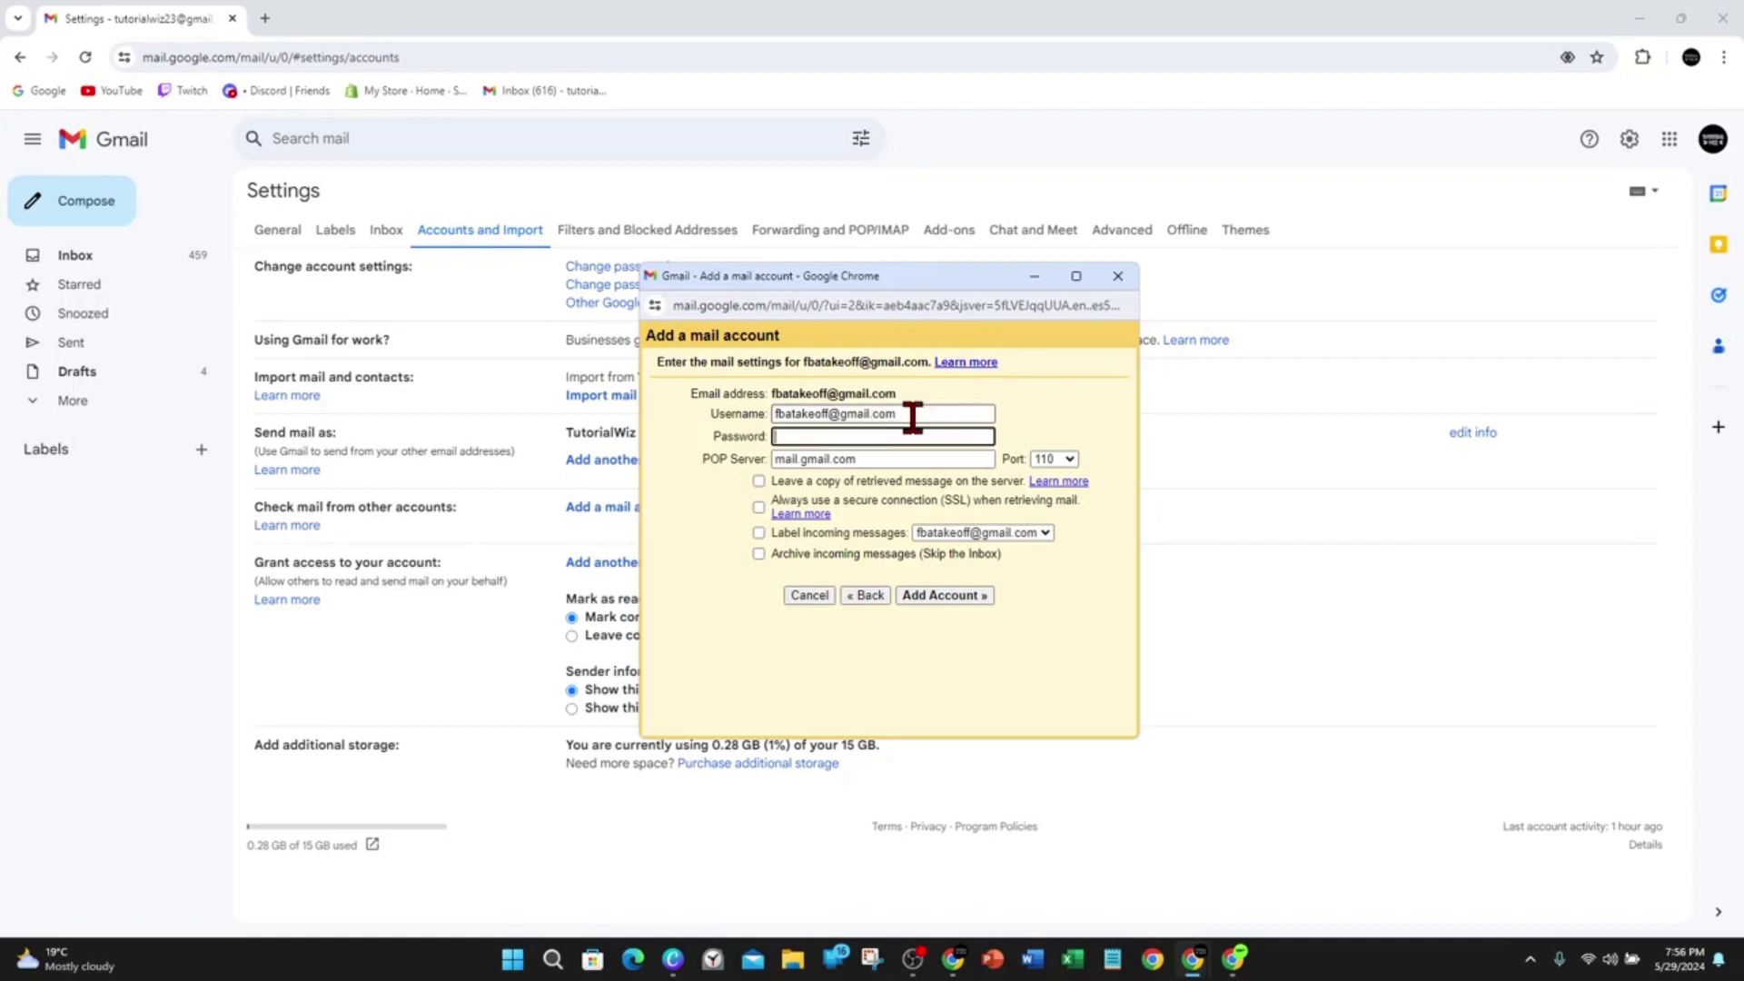
pyautogui.hotkey('ctrl', 'v')
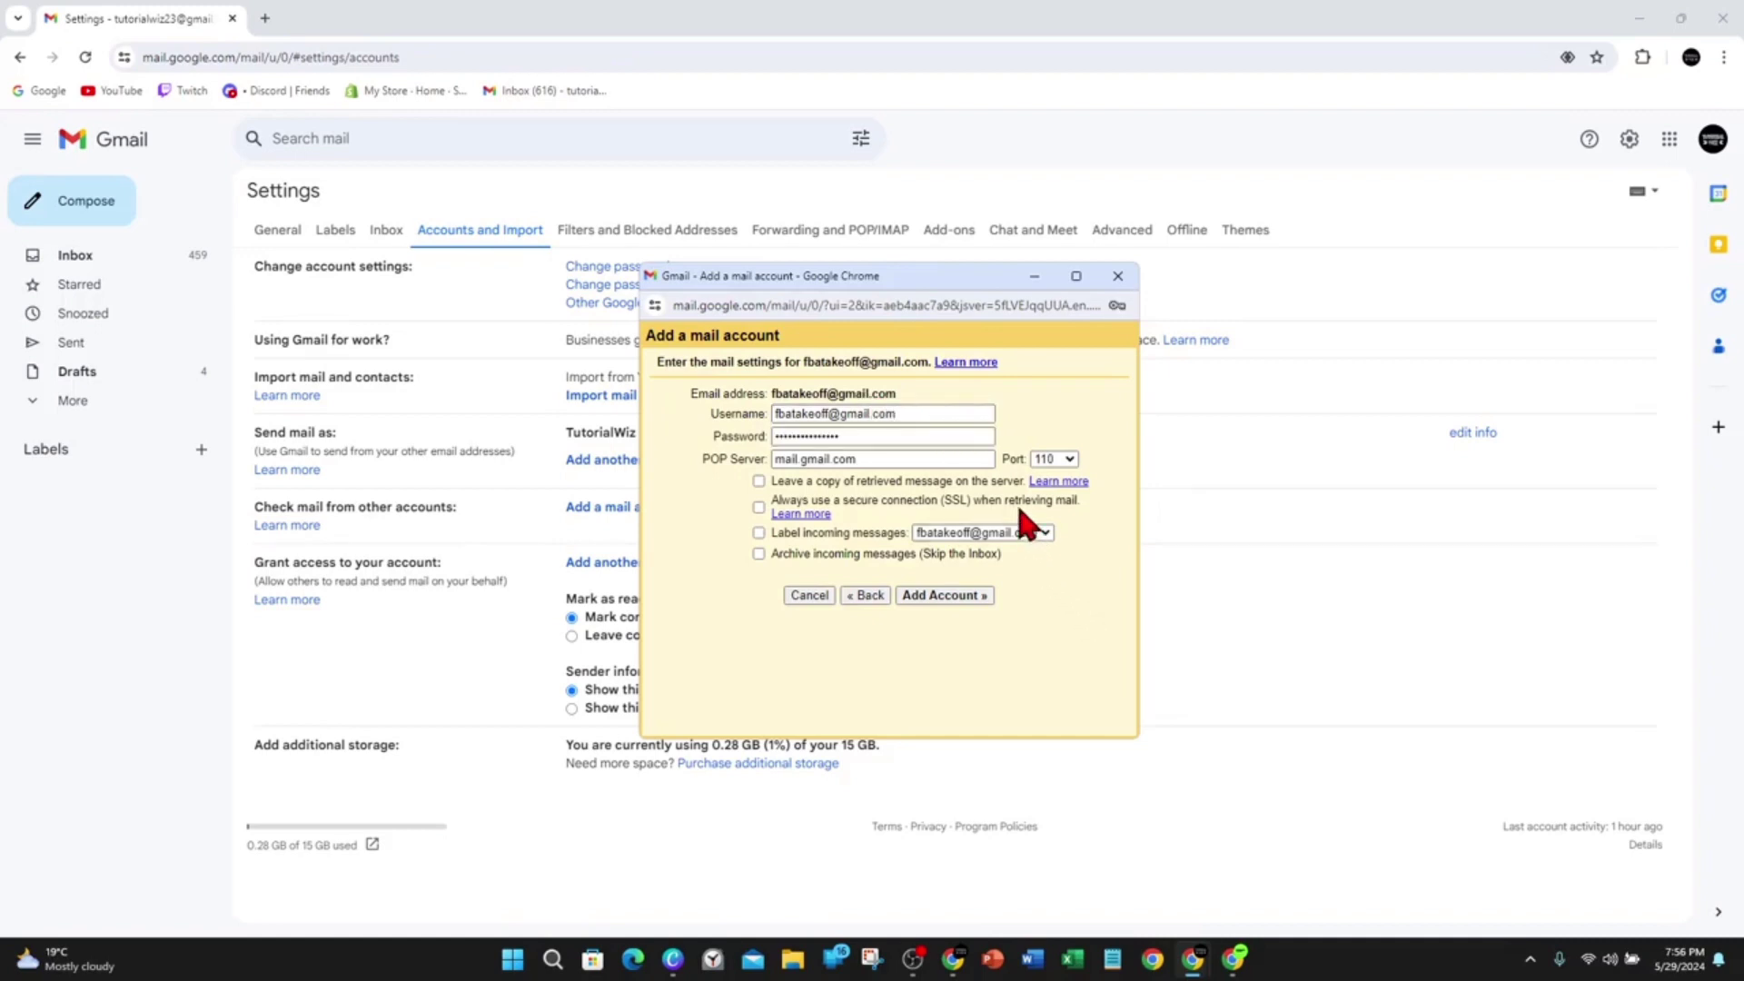
pyautogui.click(886, 459)
pyautogui.moveTo(802, 459); pyautogui.dragTo(774, 459)
pyautogui.write('pop')
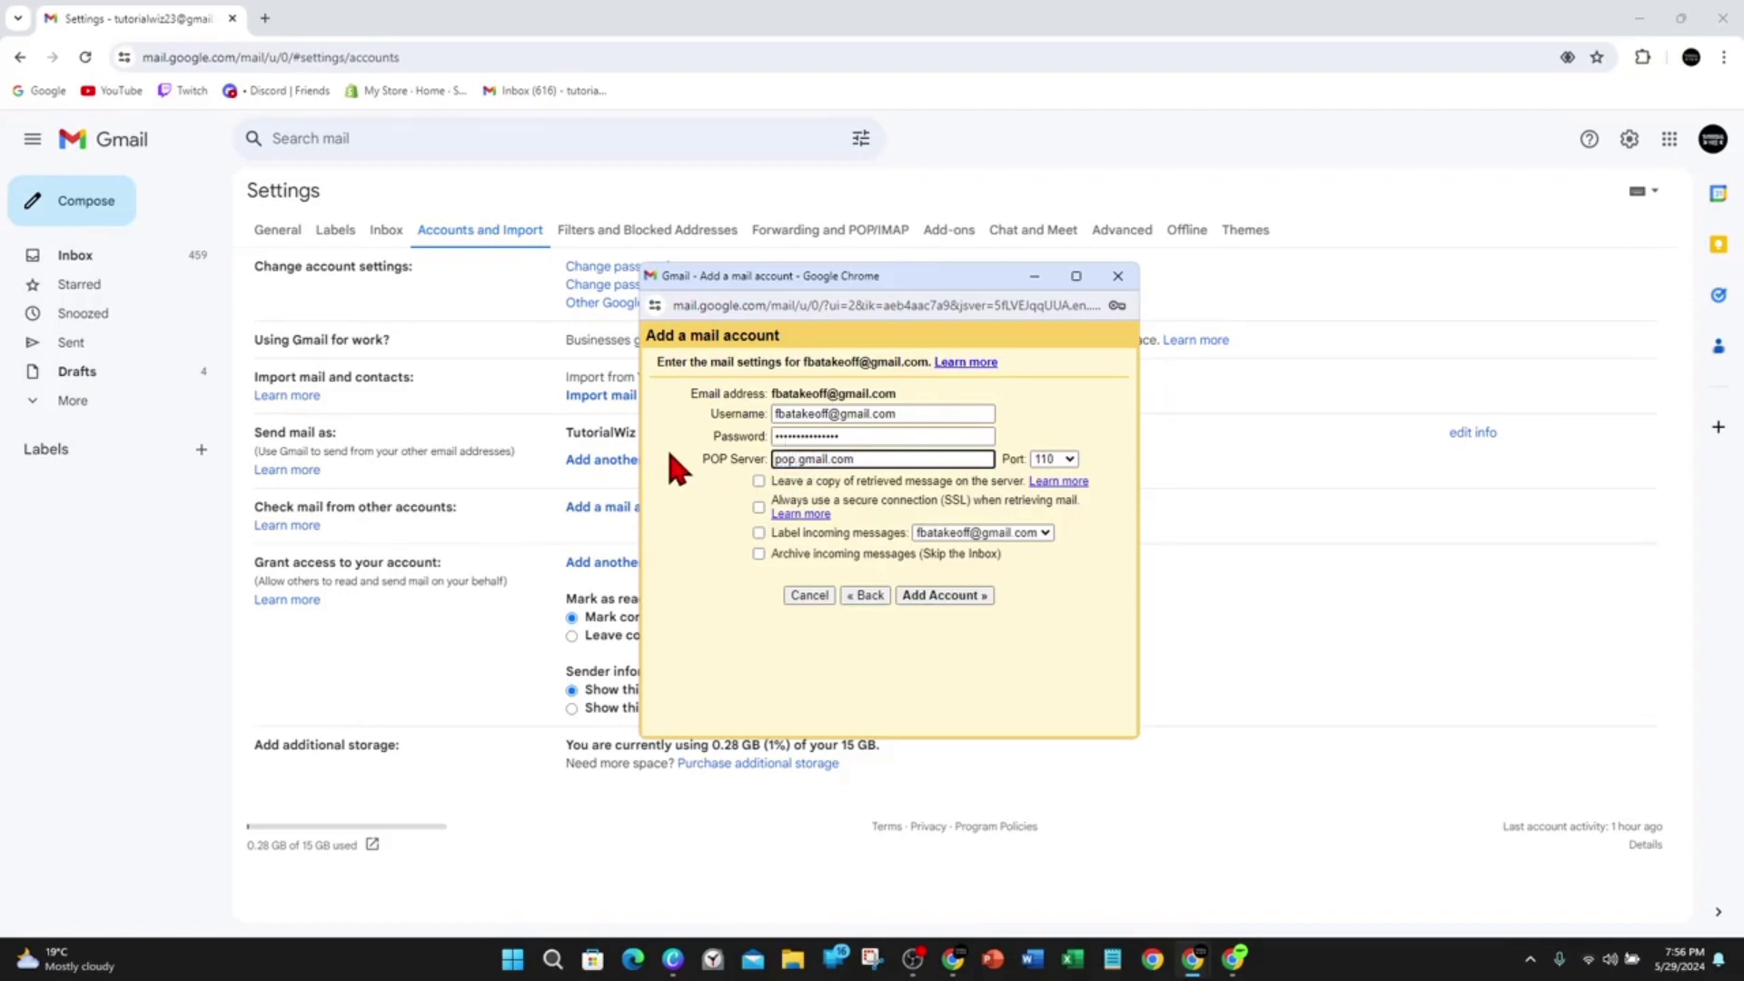
pyautogui.click(1052, 459)
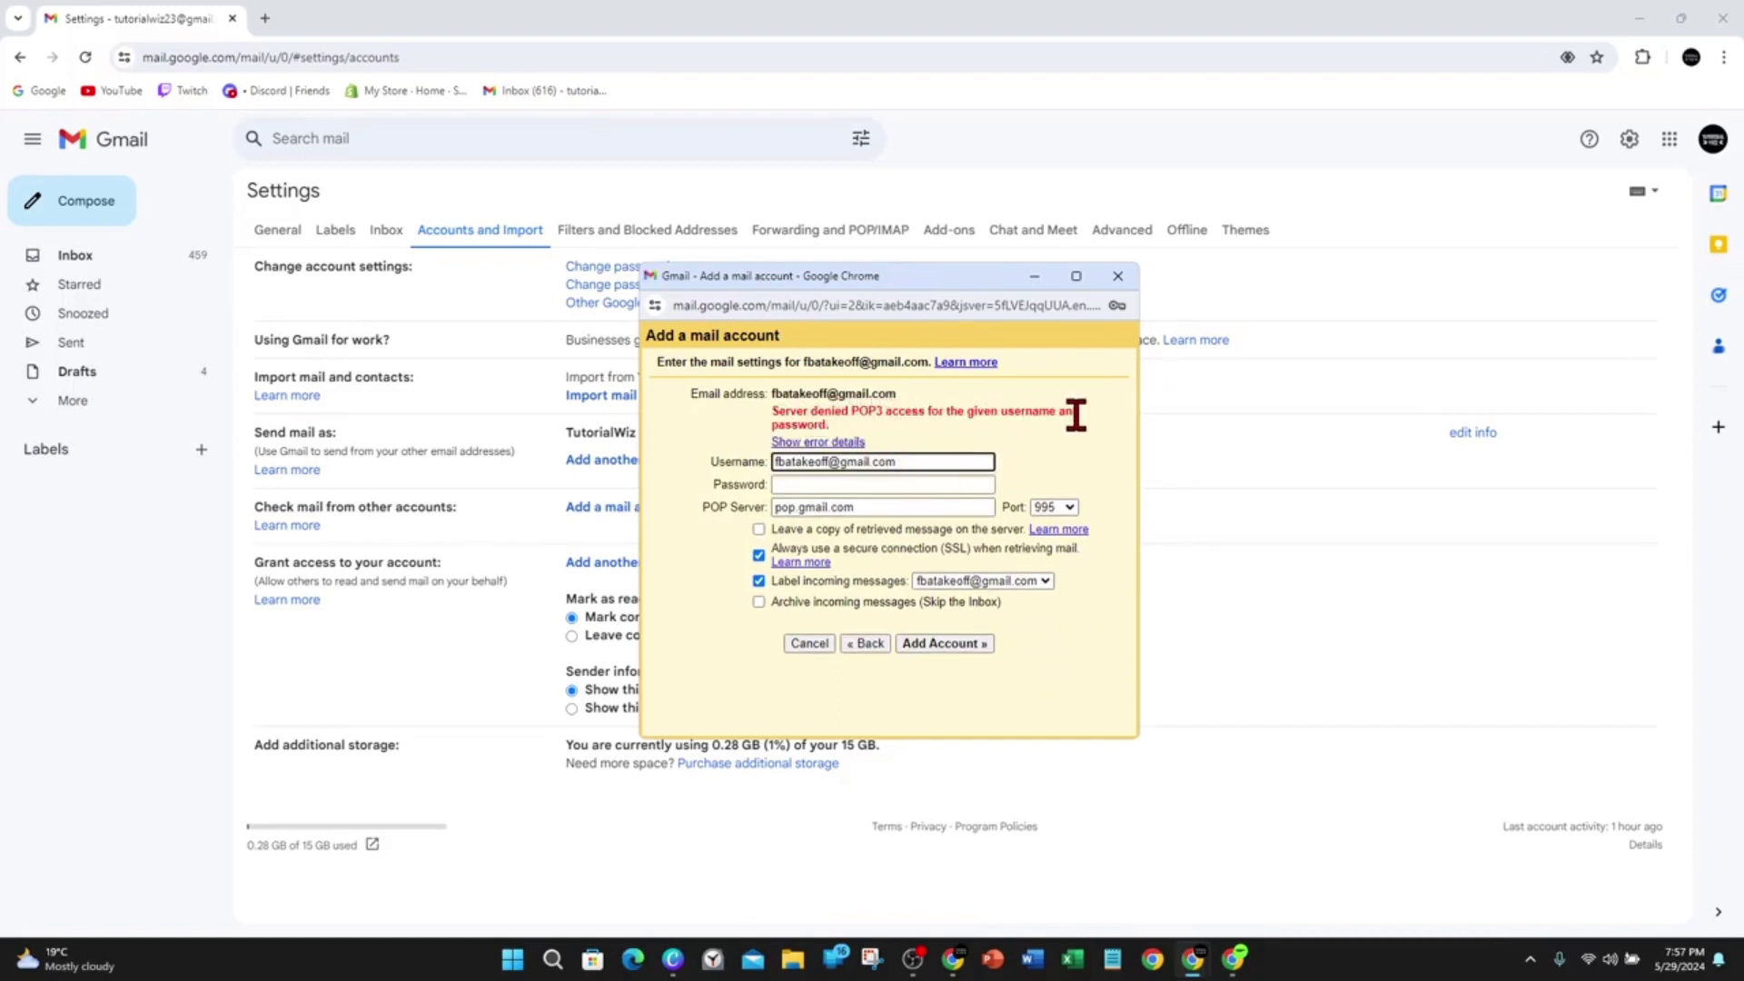
# Step: Close the unavailable DisplayUnlockCaptcha tab to return to the source account's Gmail inbox
pyautogui.click(711, 479)
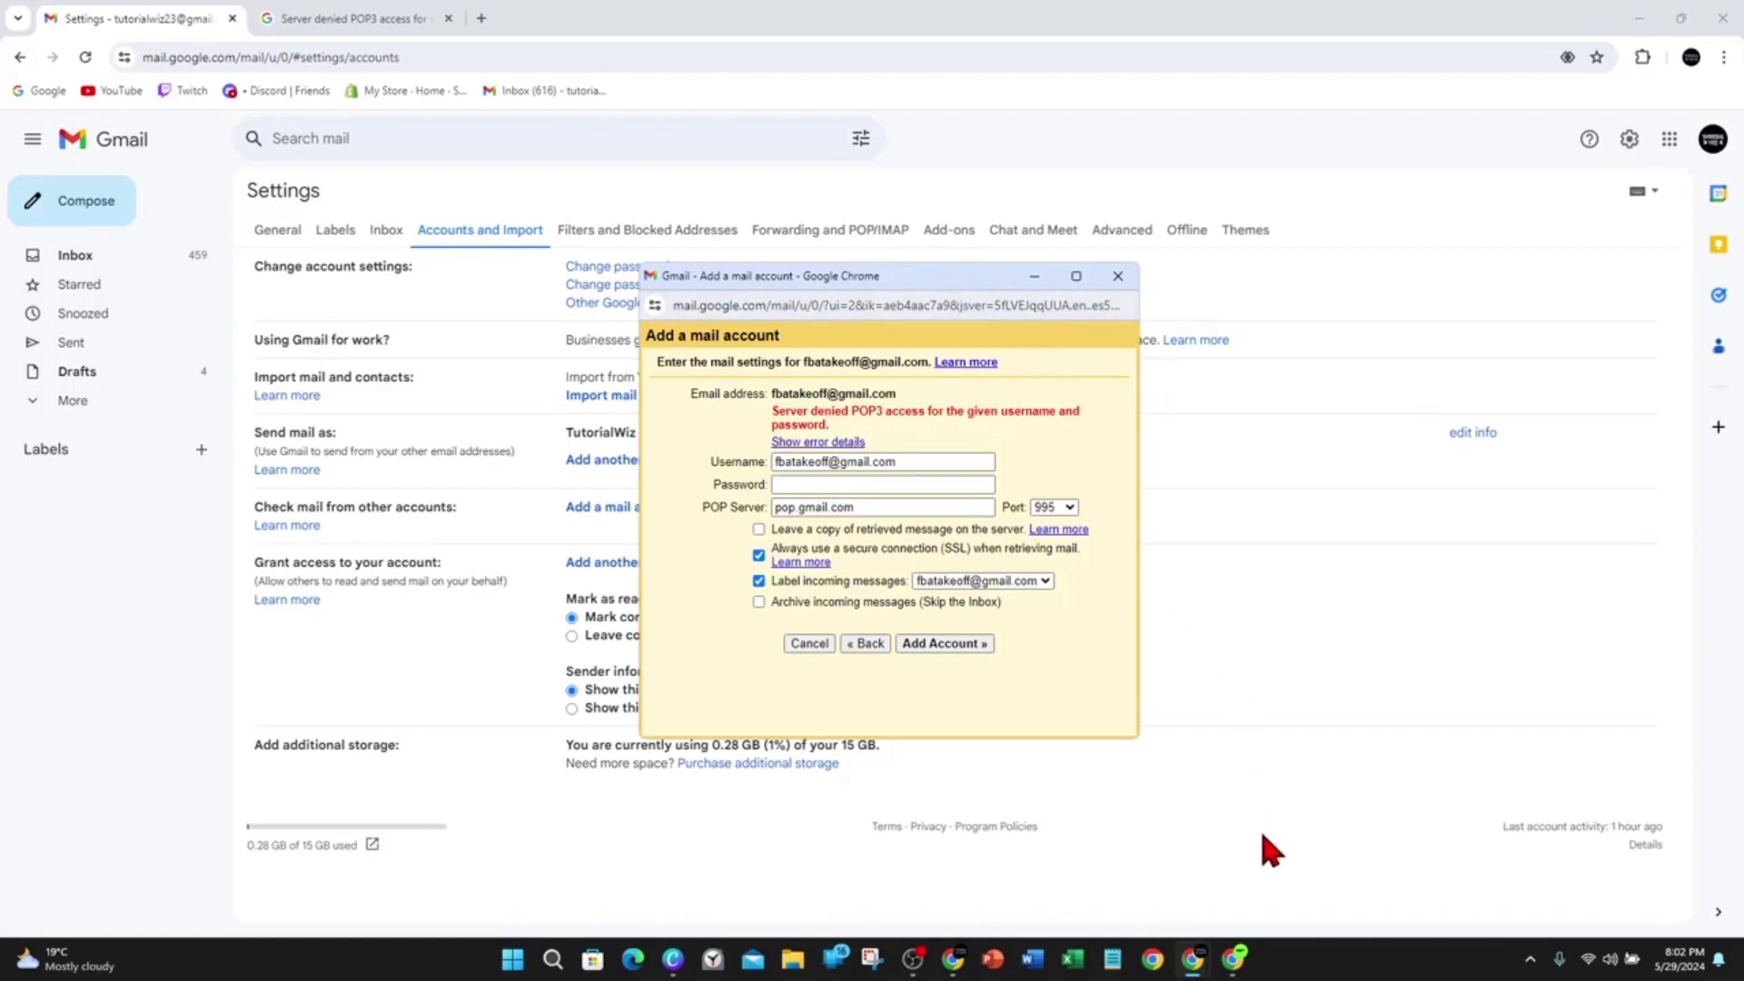
pyautogui.click(1234, 959)
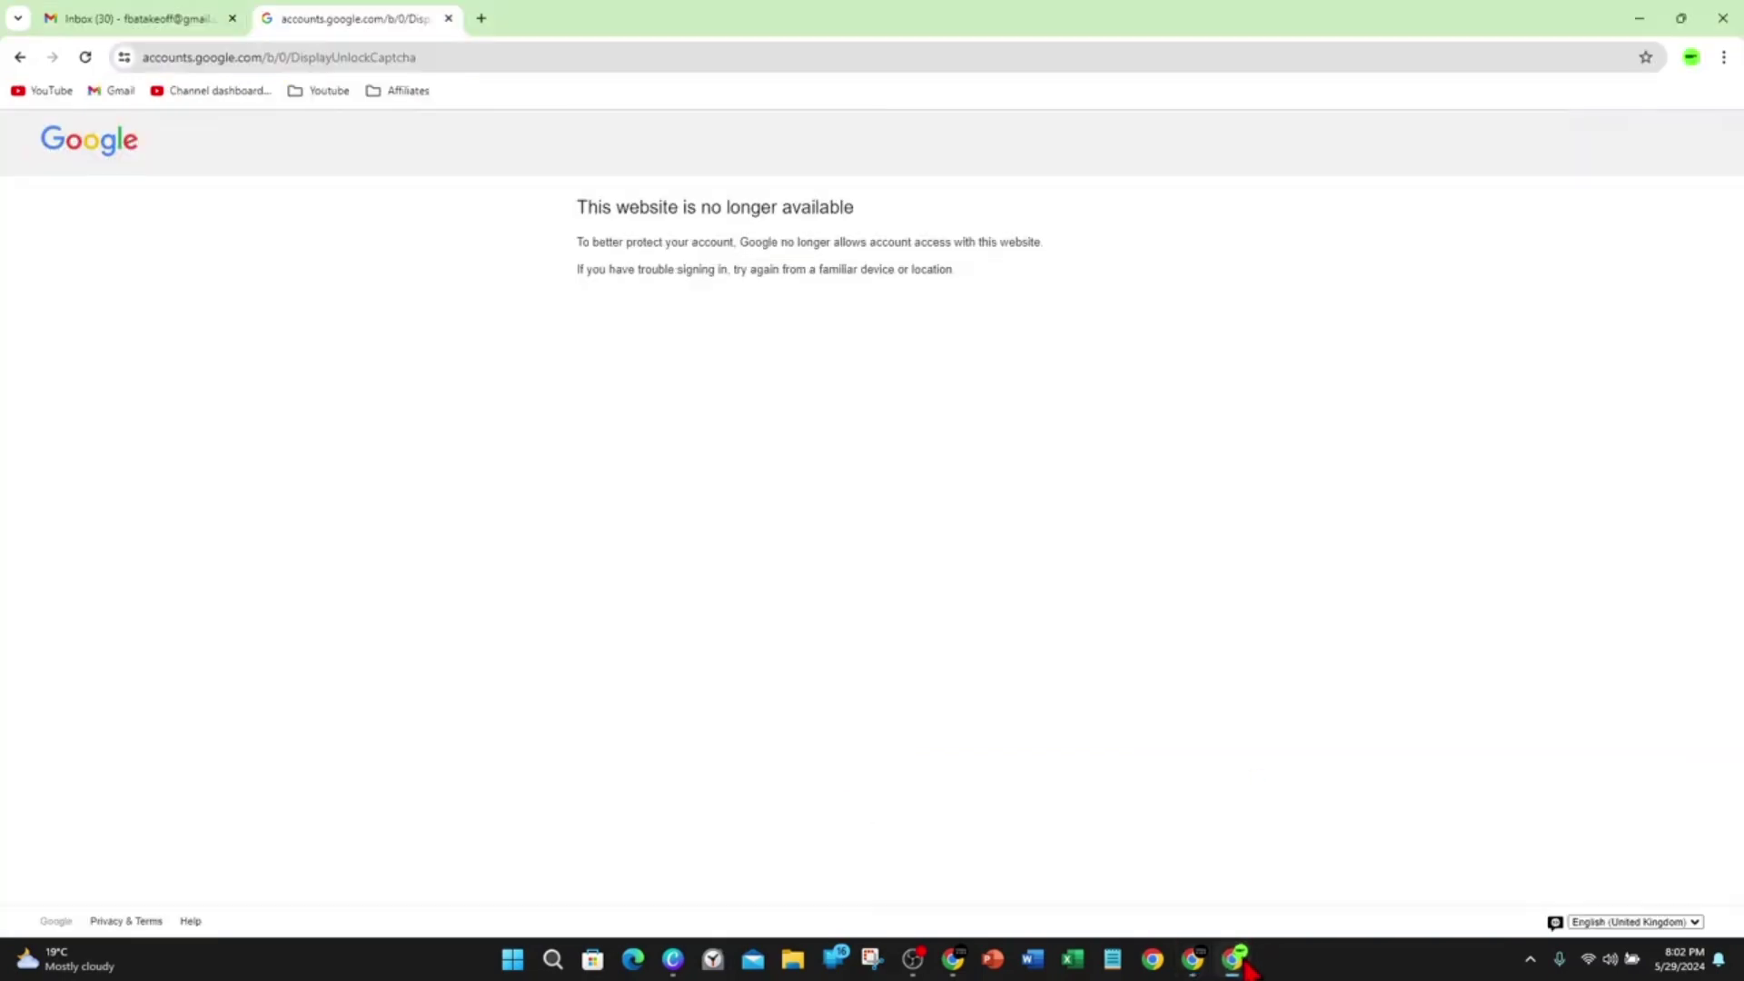
pyautogui.click(448, 19)
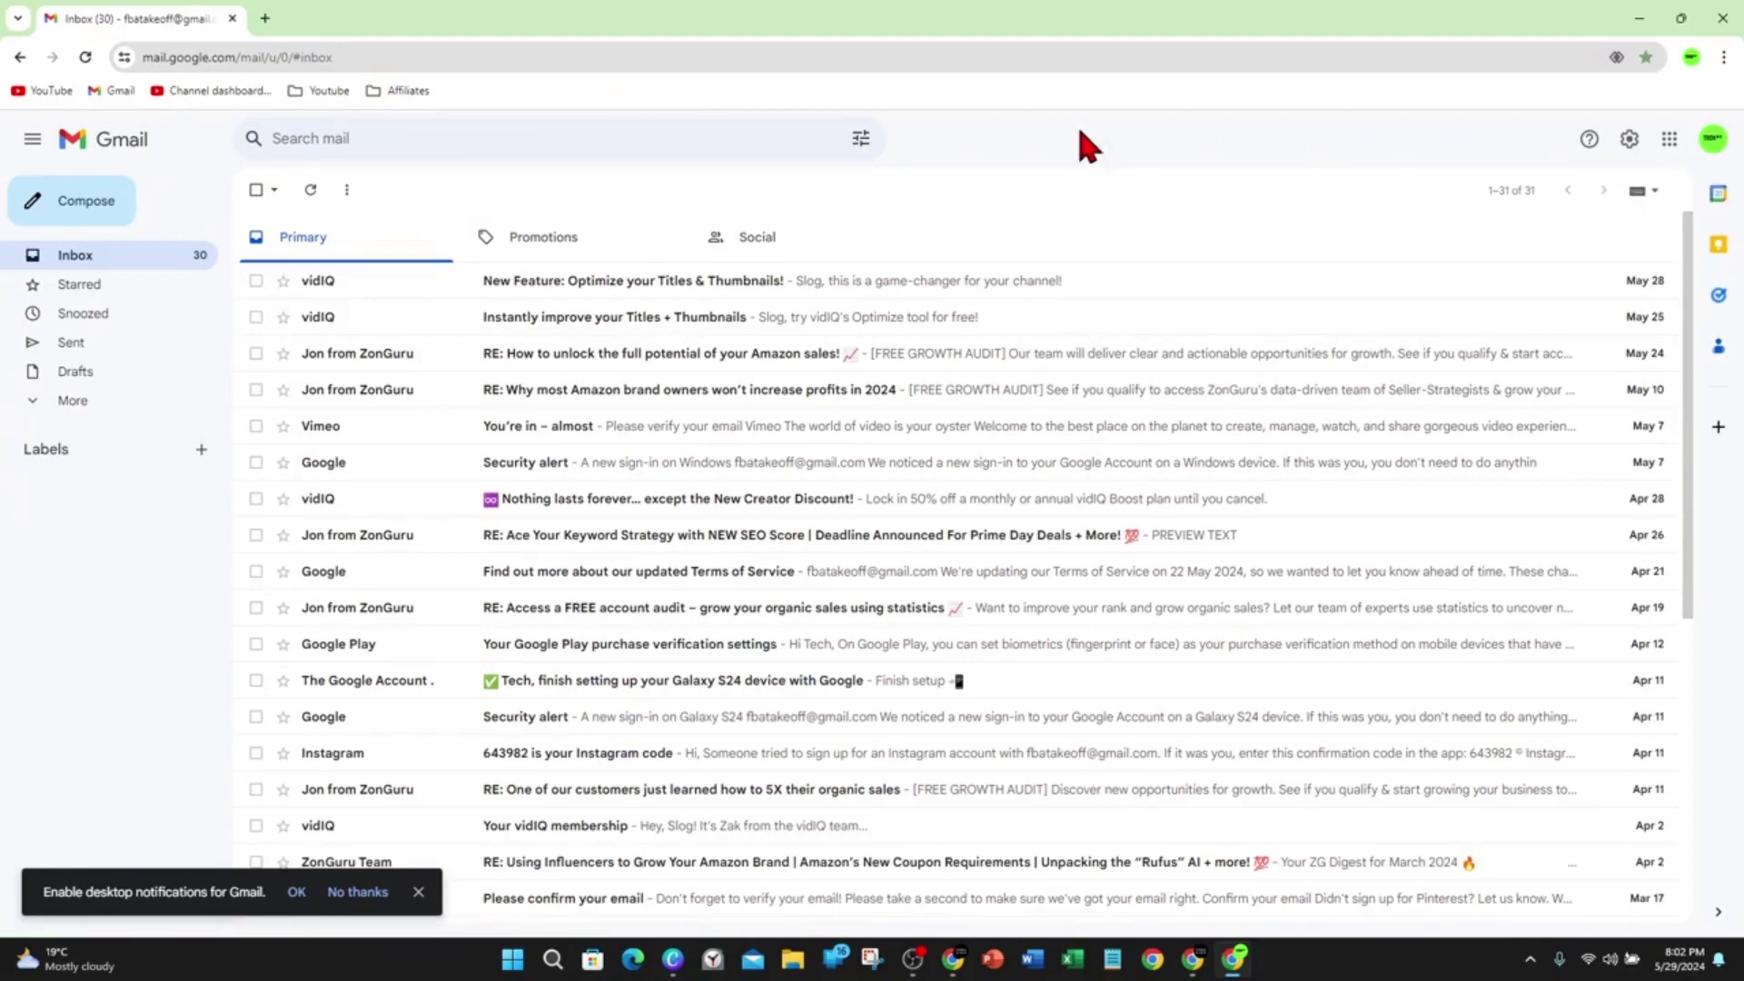
# Step: Go from the account panel to Security > 2-Step Verification, re-entering the account password
pyautogui.click(1713, 139)
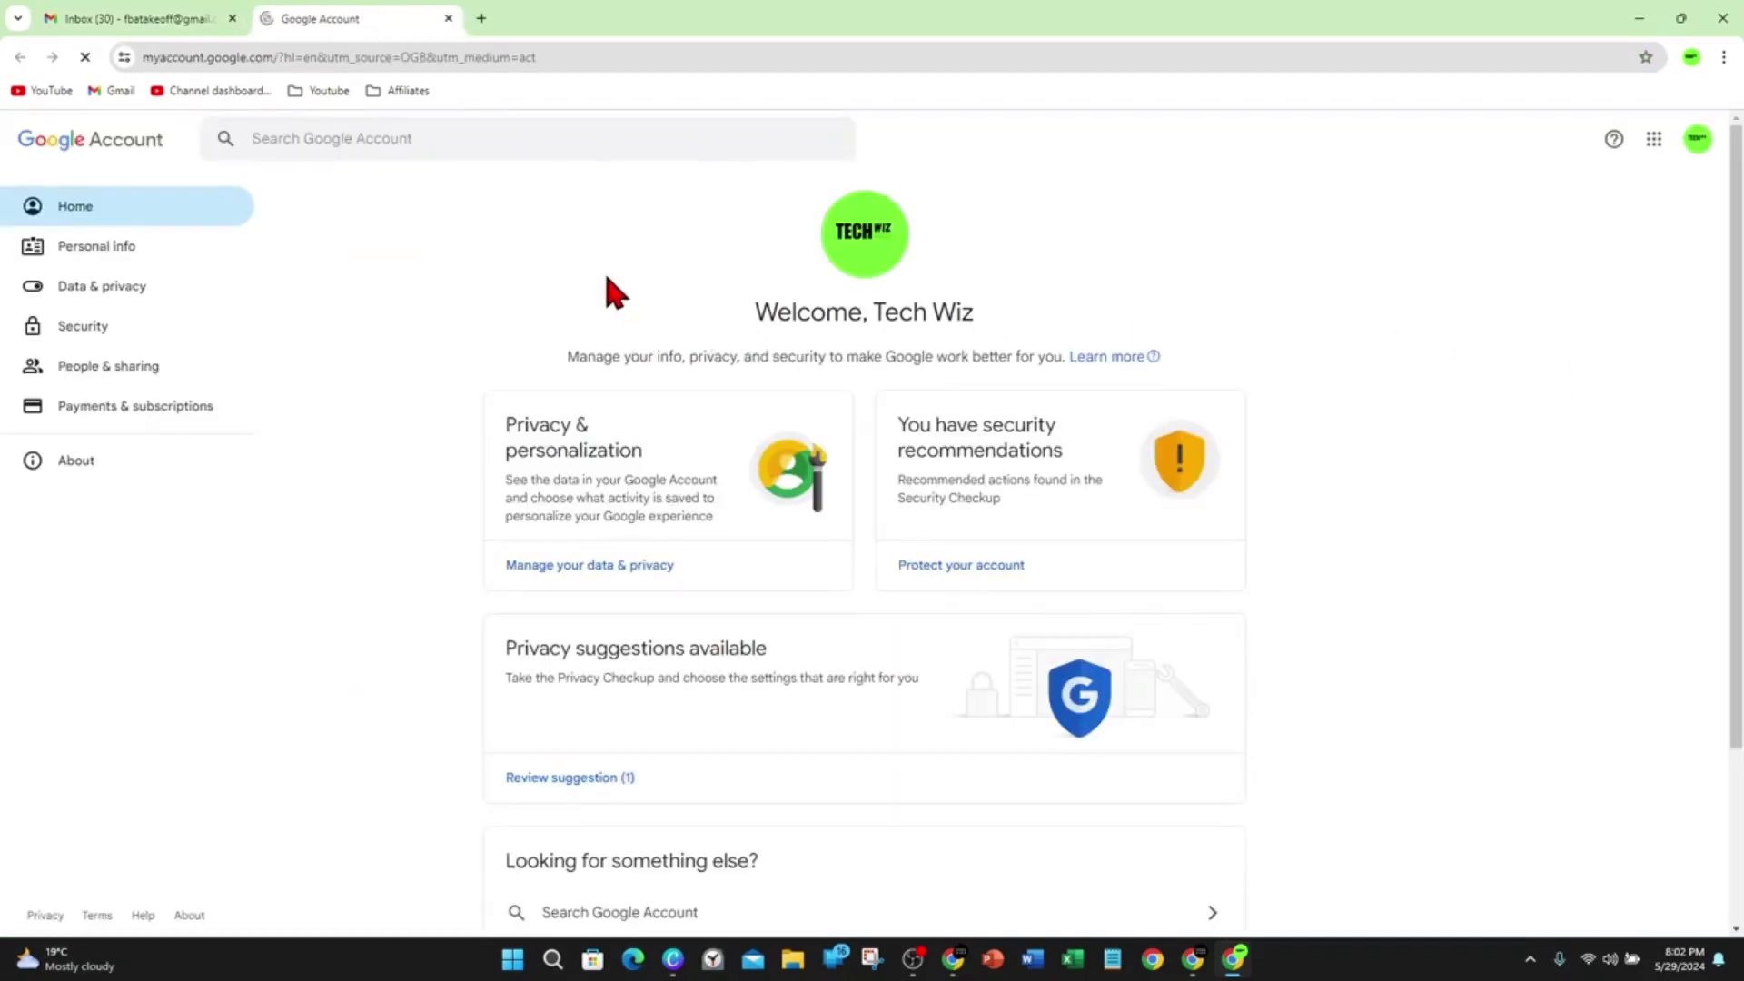
pyautogui.click(104, 325)
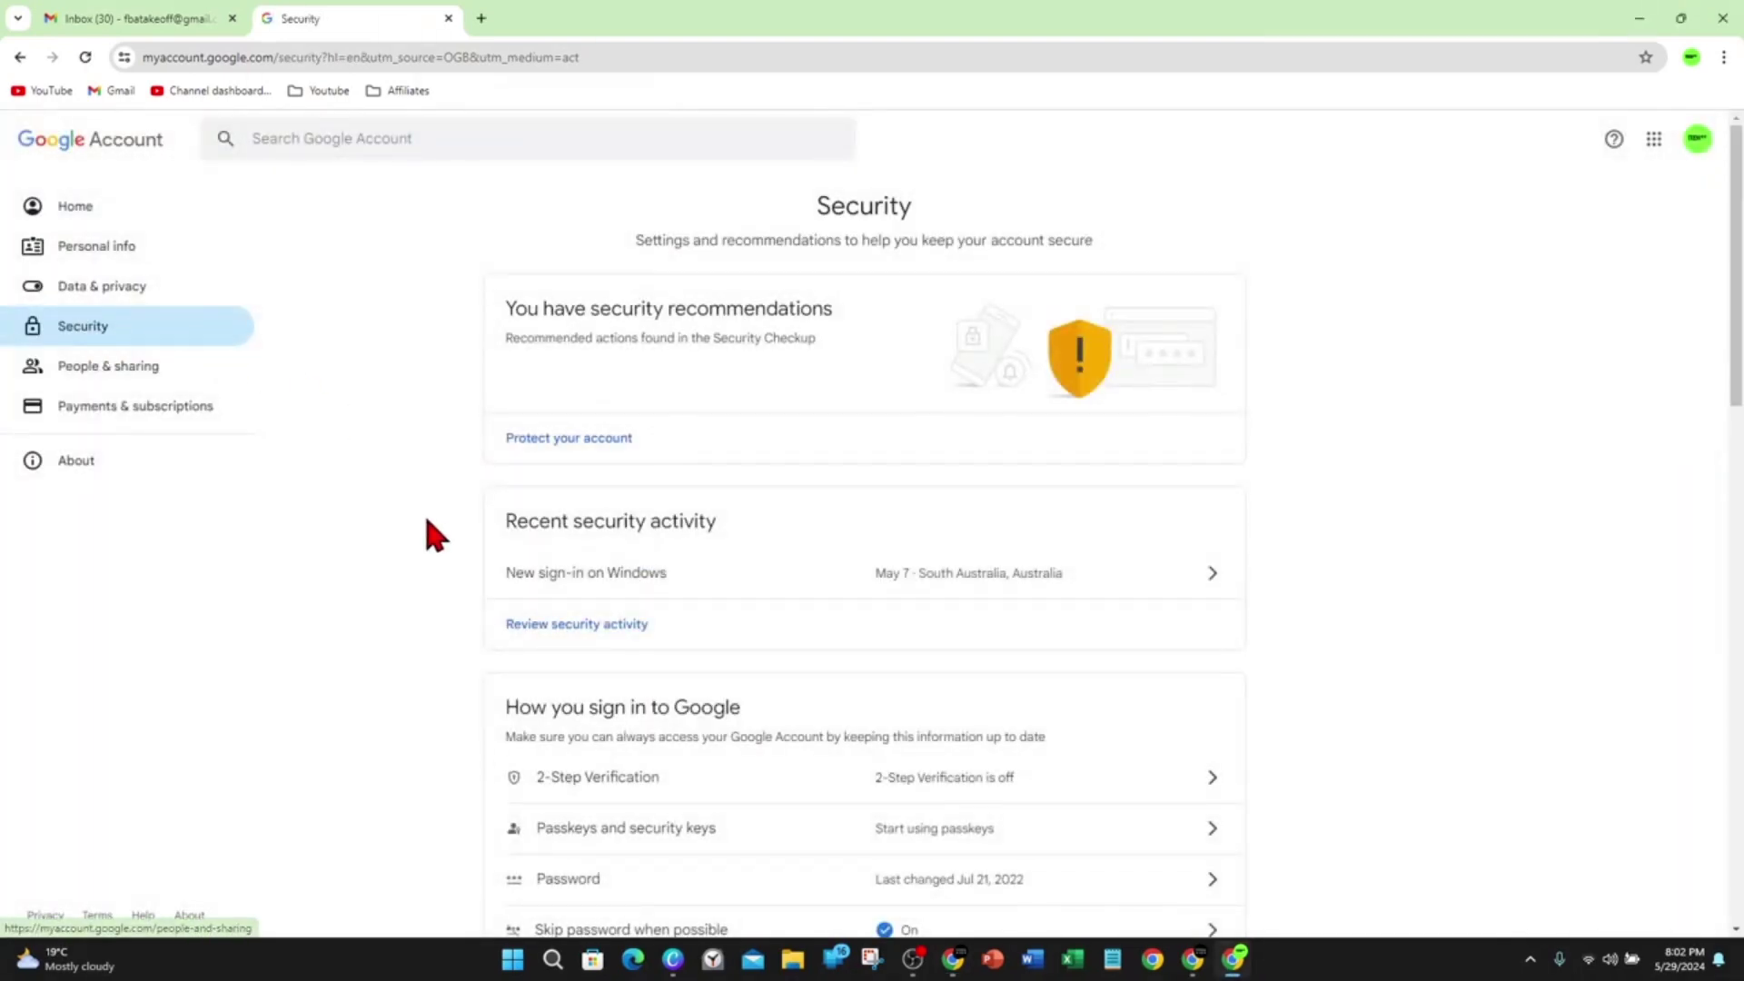
pyautogui.scroll(-2, 427, 527)
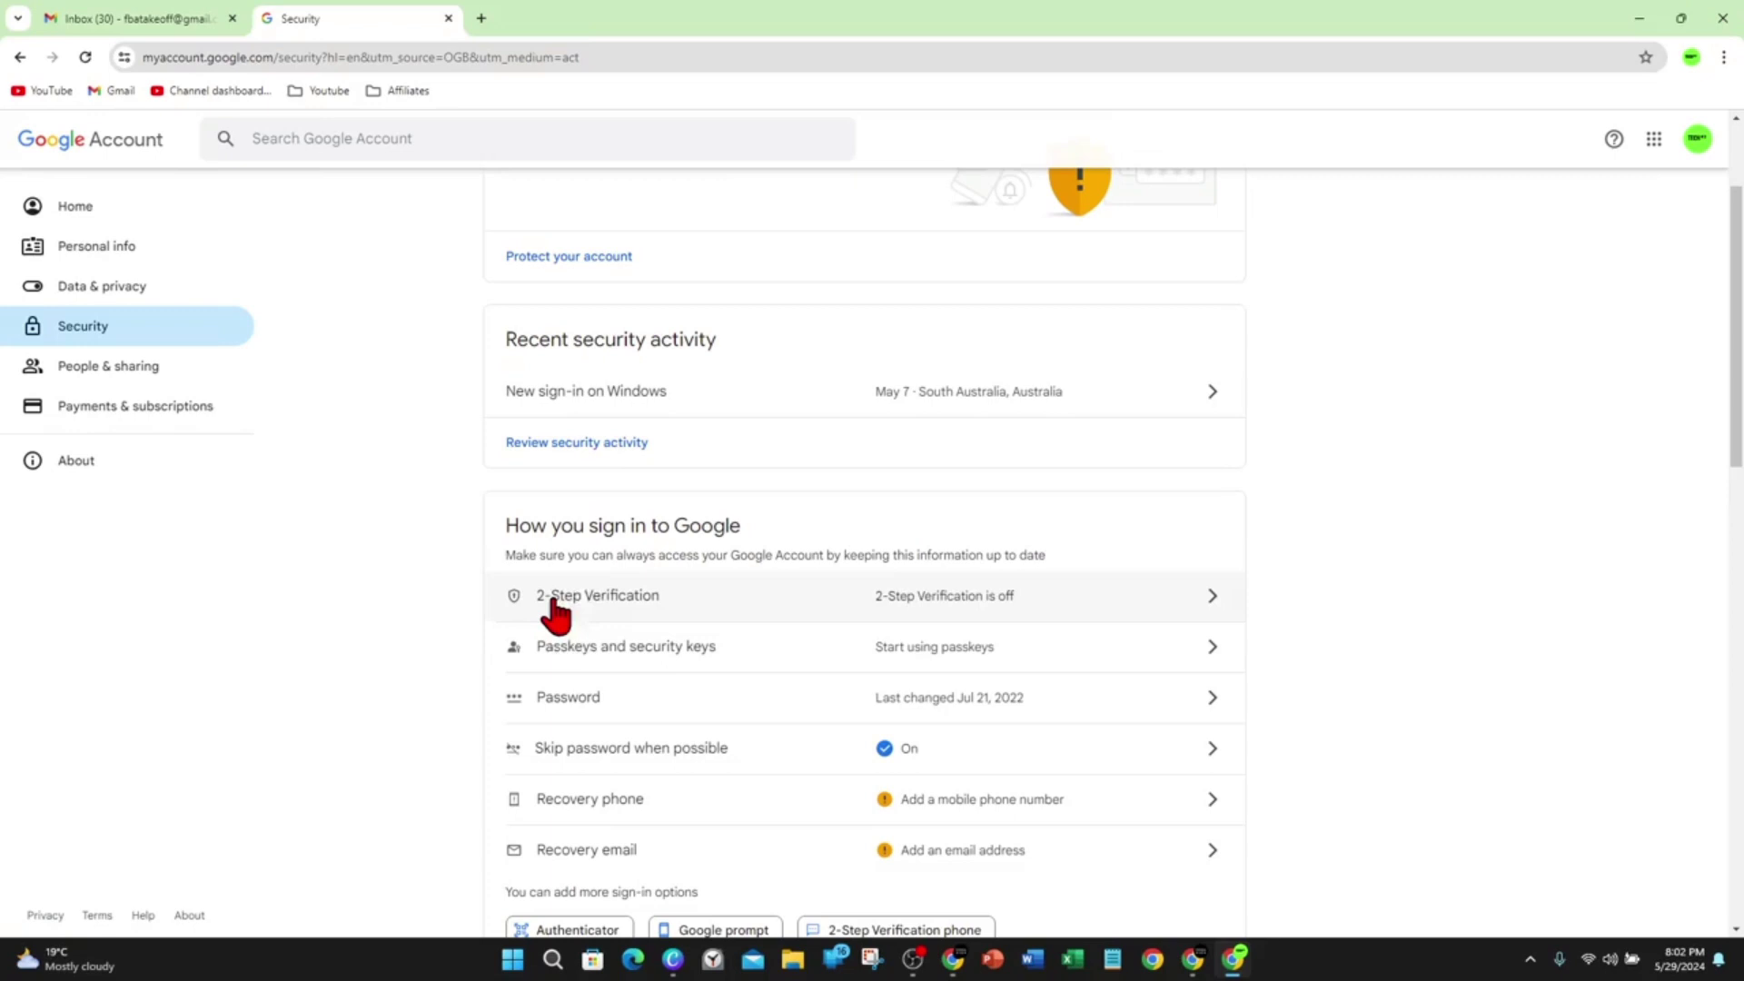
pyautogui.click(701, 612)
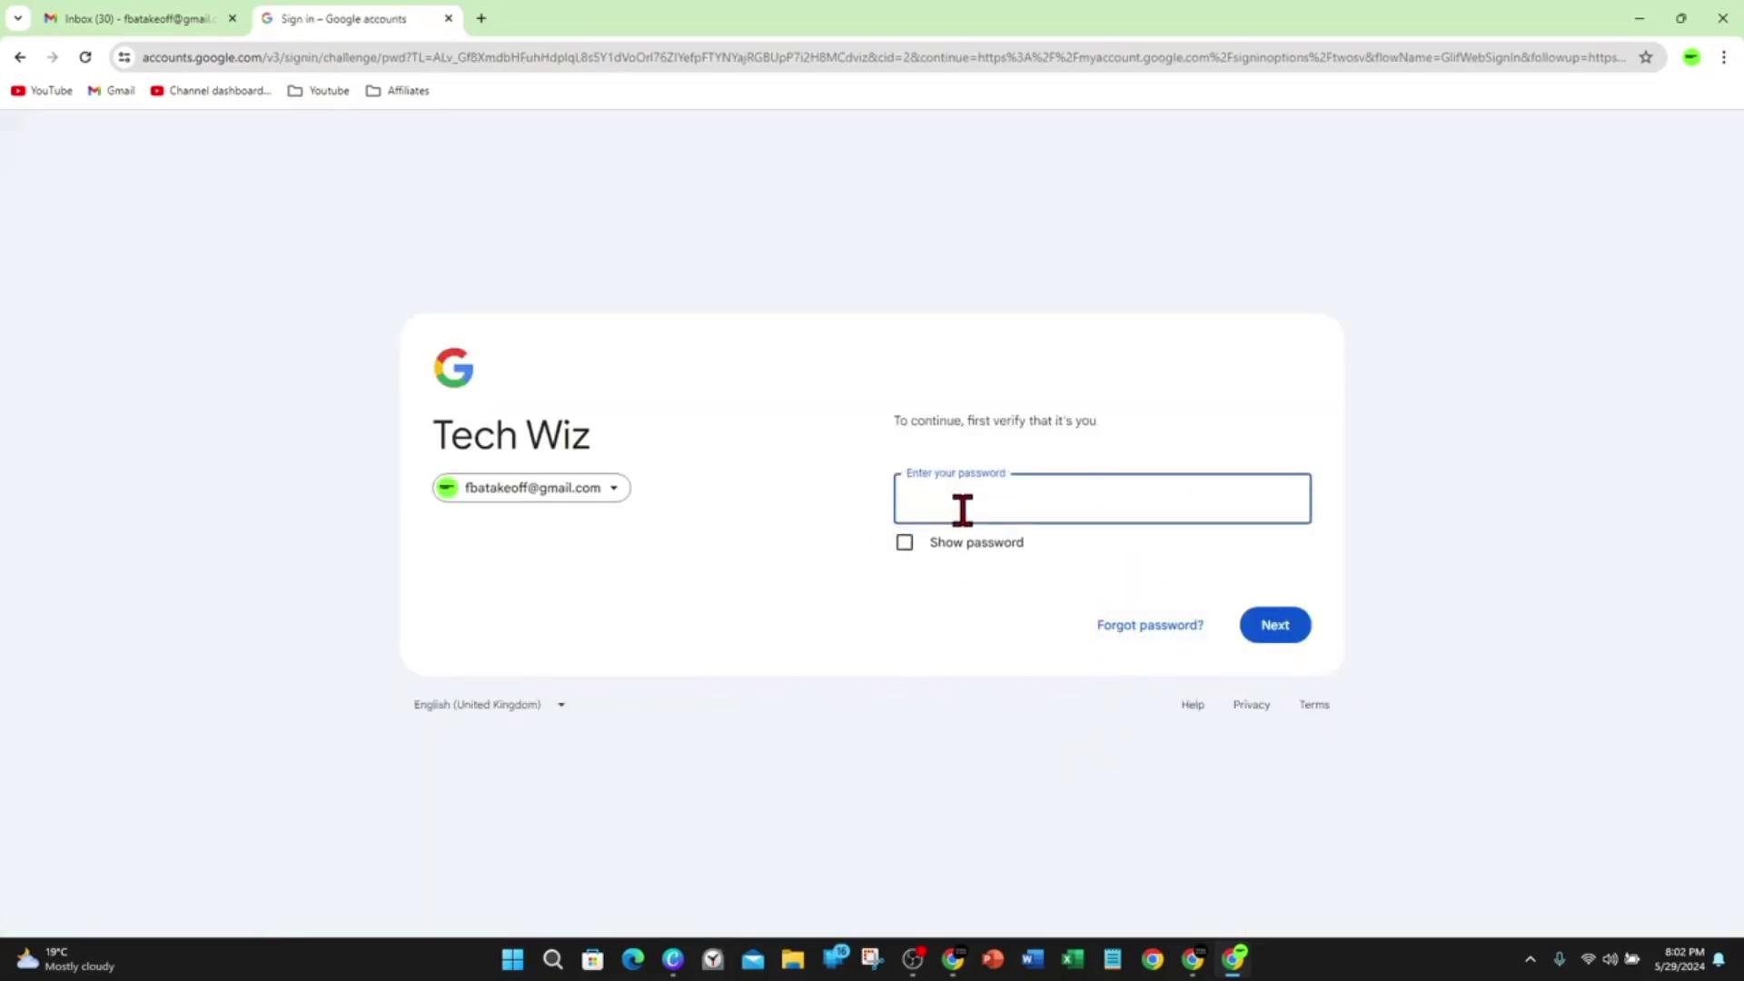
pyautogui.hotkey('ctrl', 'v')
pyautogui.click(1275, 627)
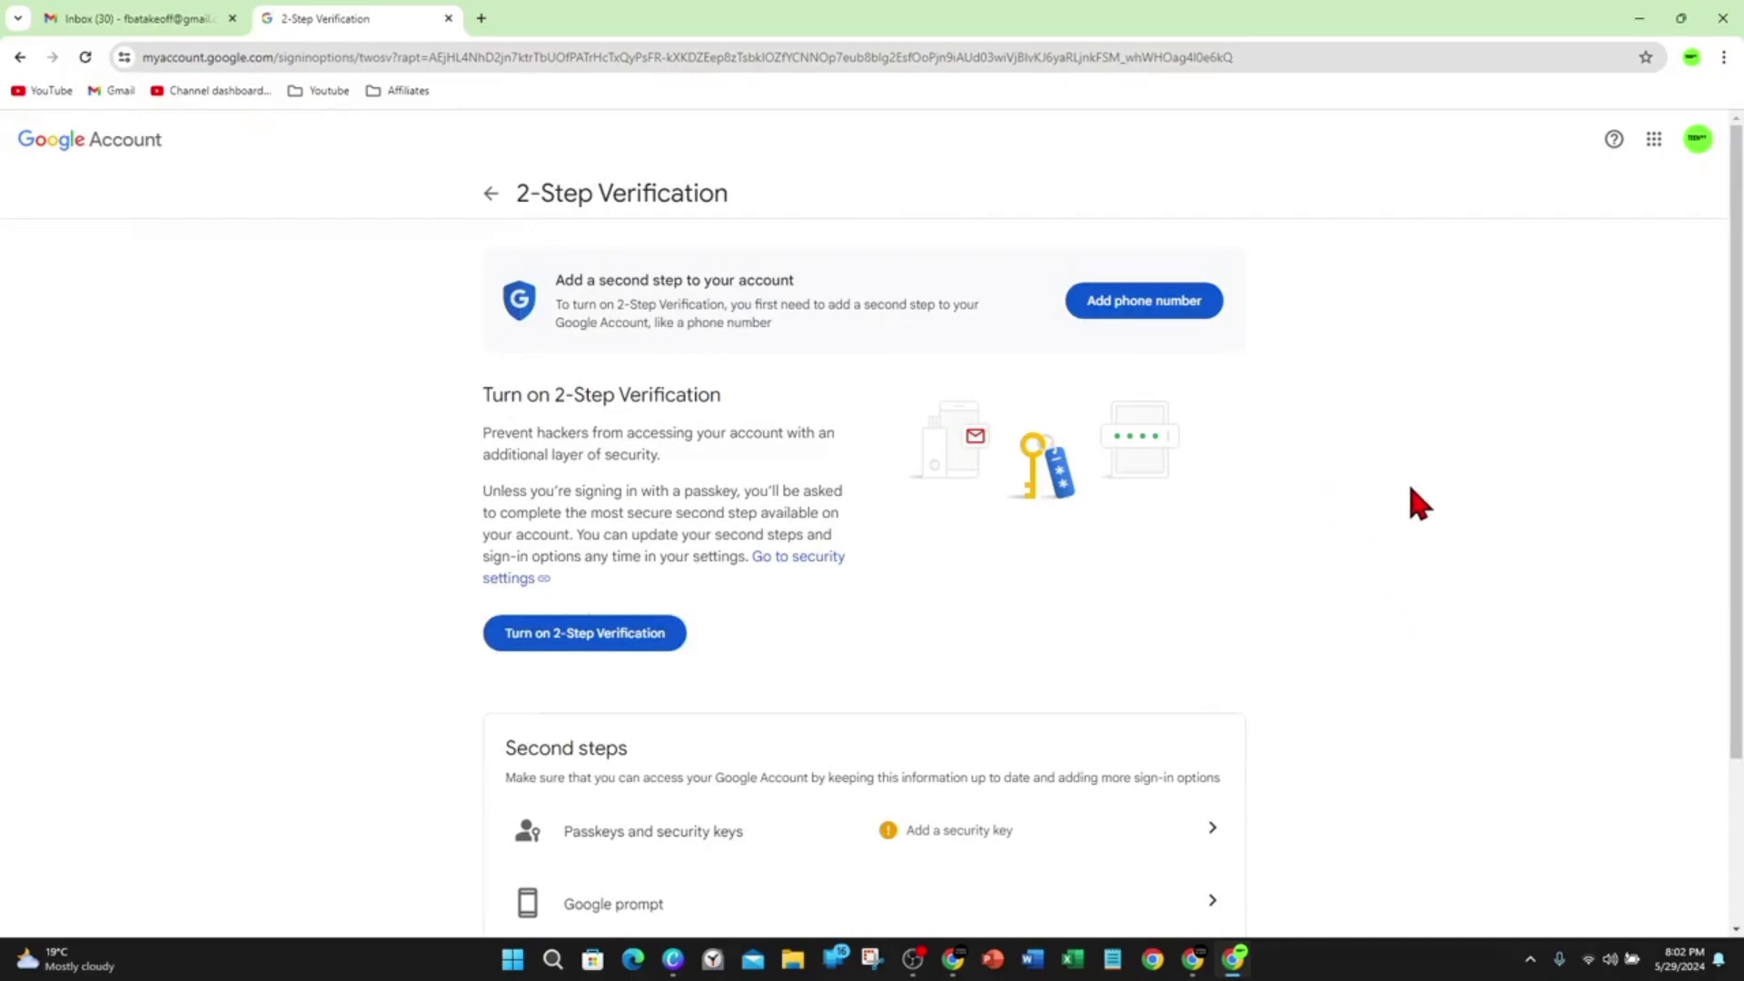
# Step: Turn on 2-Step Verification using an Australia (+61) phone number, then return to Security settings
pyautogui.click(596, 638)
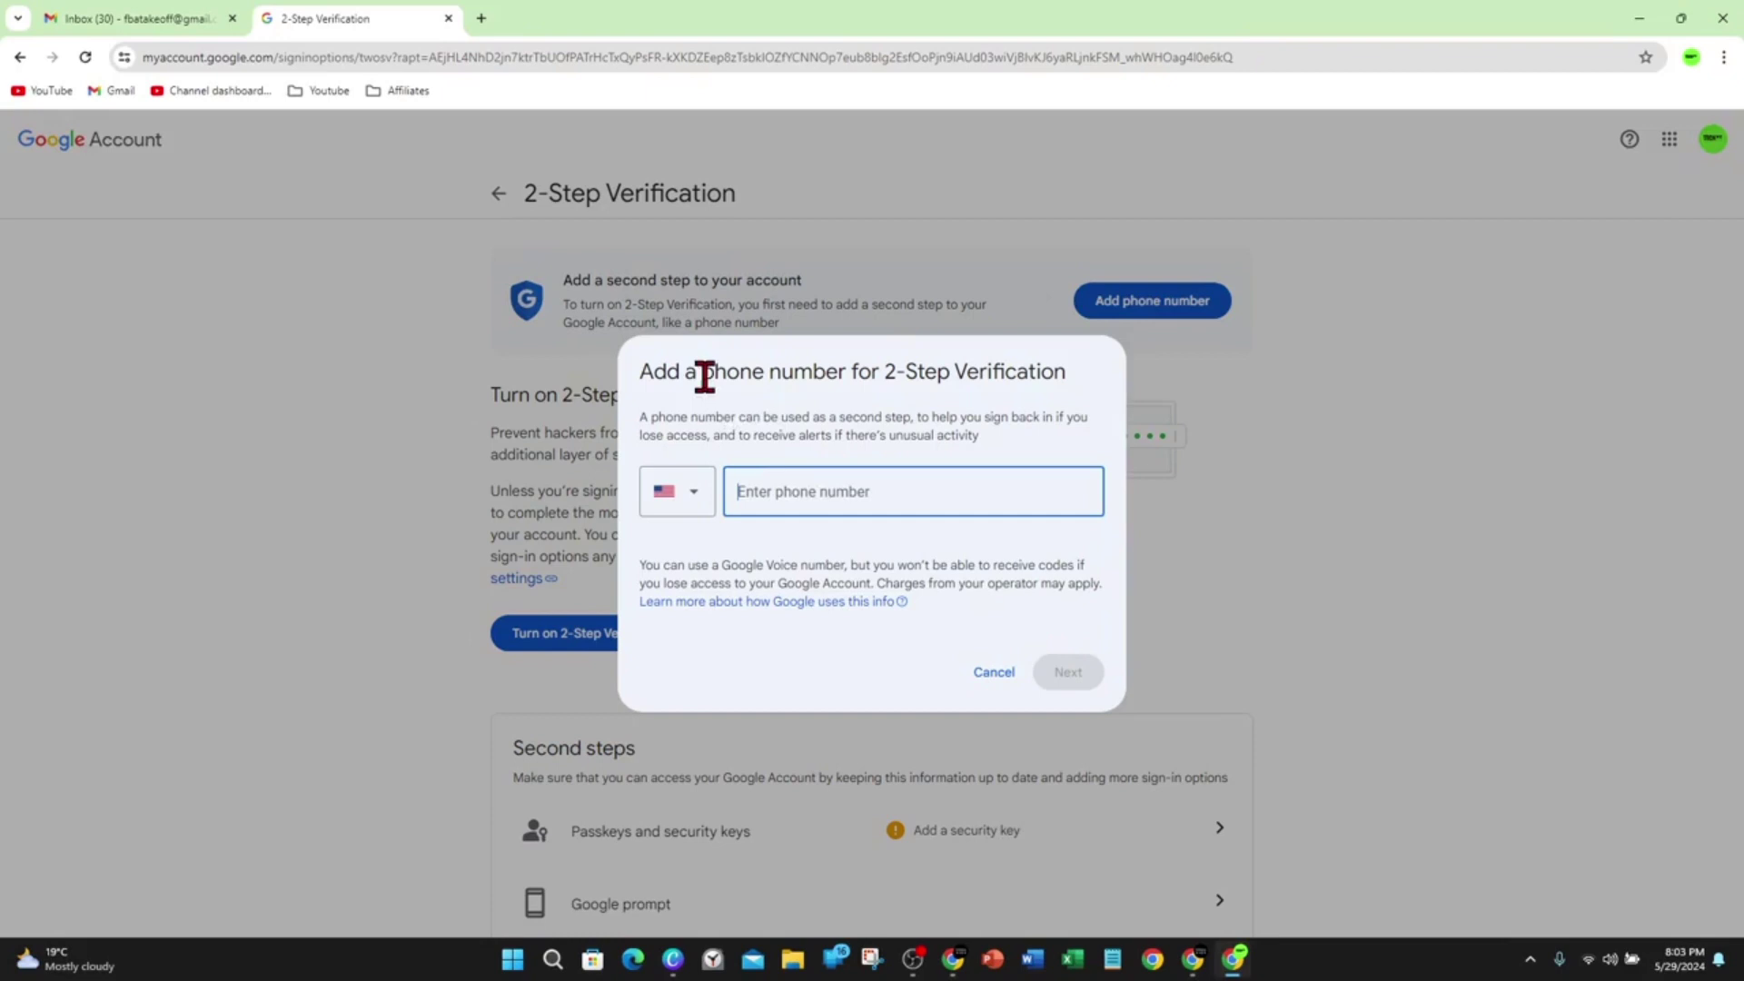
pyautogui.click(689, 496)
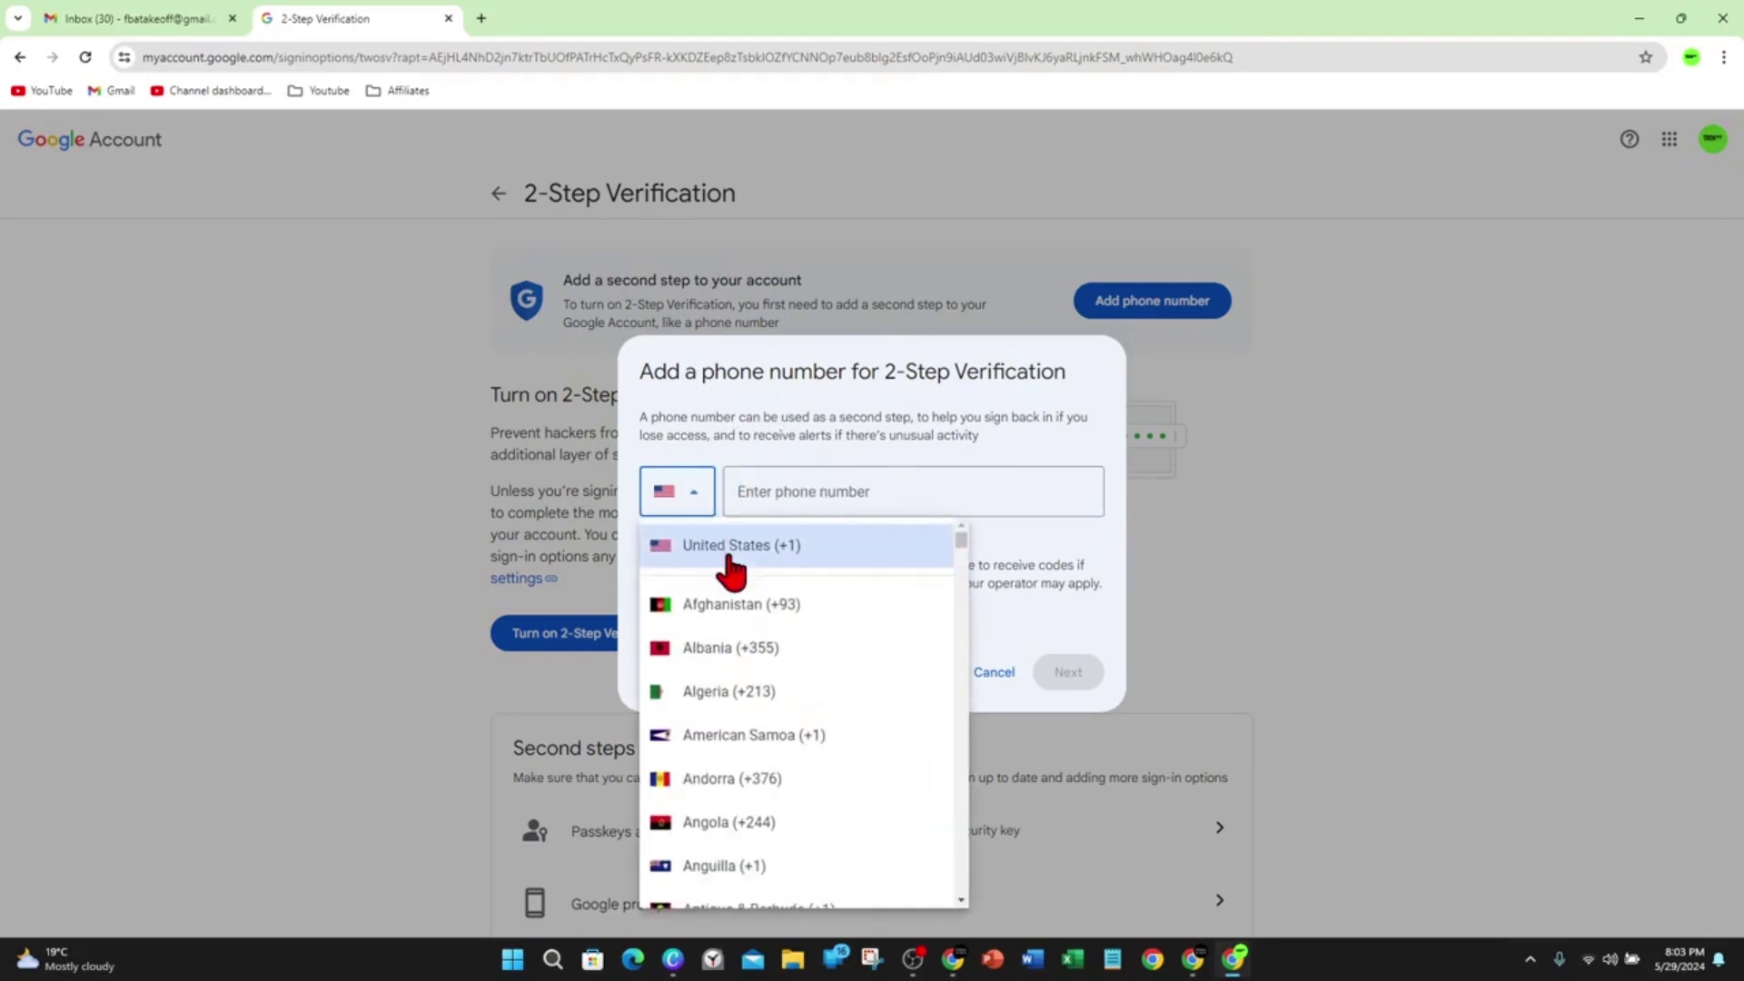
pyautogui.moveTo(959, 543)
pyautogui.mouseDown()
pyautogui.moveTo(962, 581)
pyautogui.moveTo(969, 555)
pyautogui.mouseUp()
pyautogui.click(860, 684)
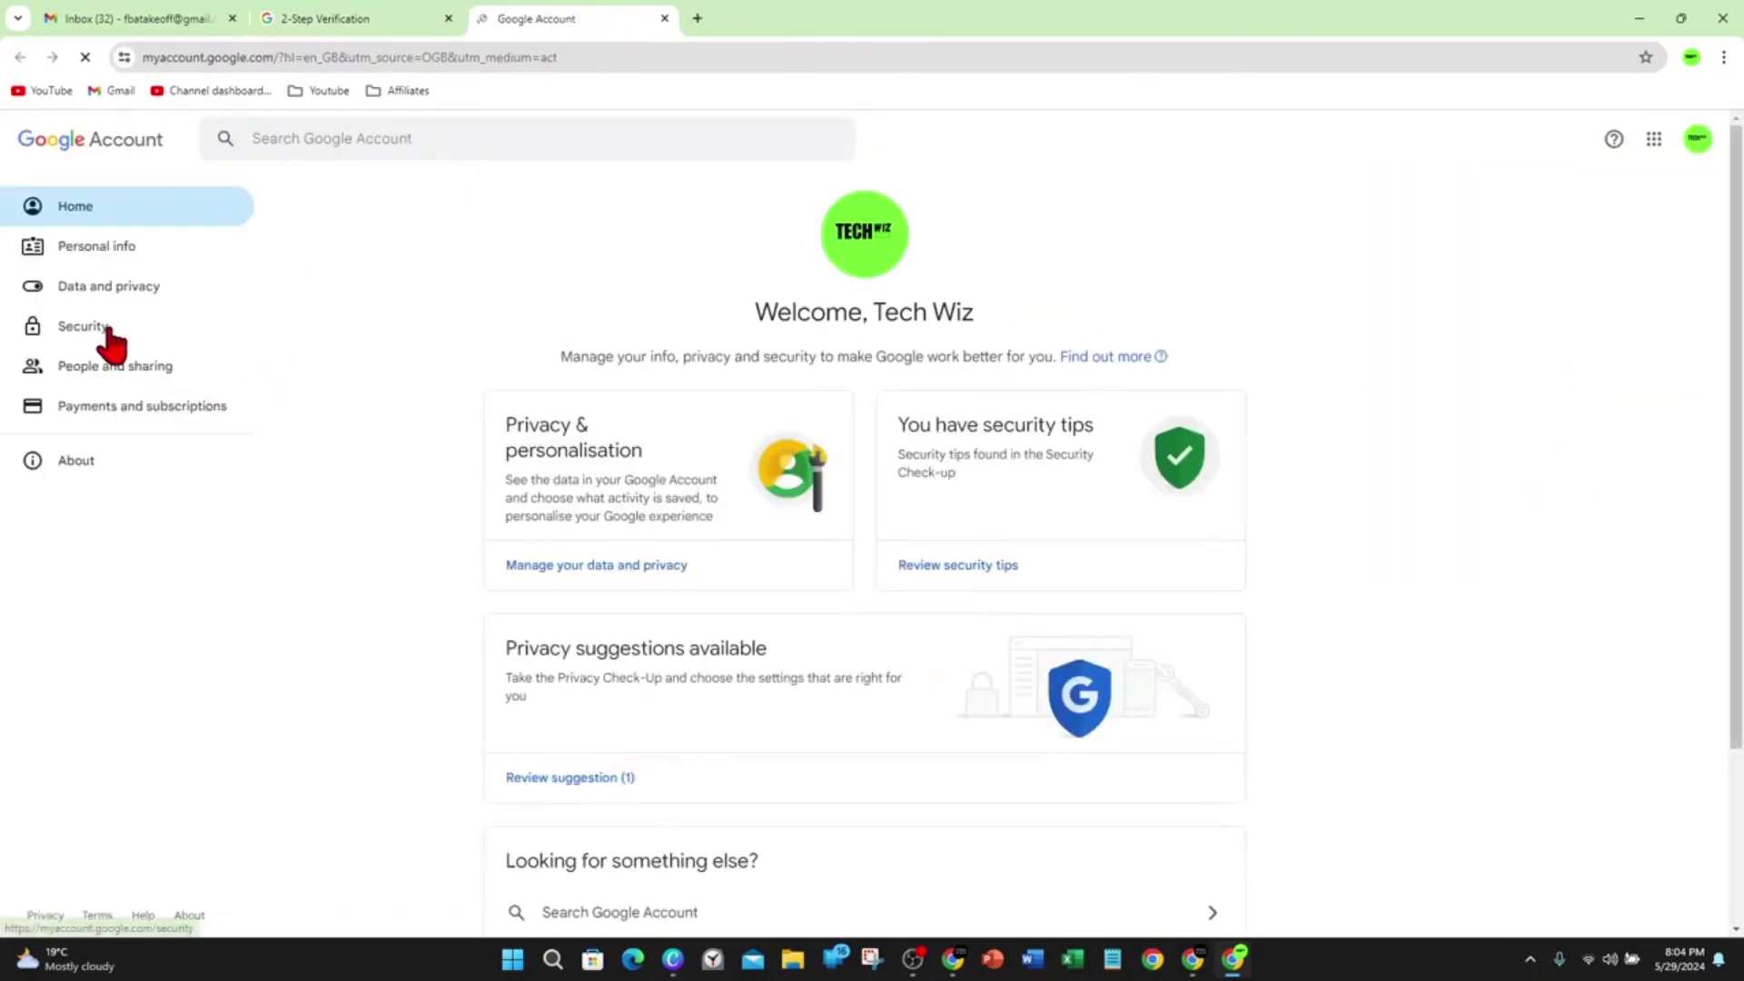
pyautogui.click(108, 329)
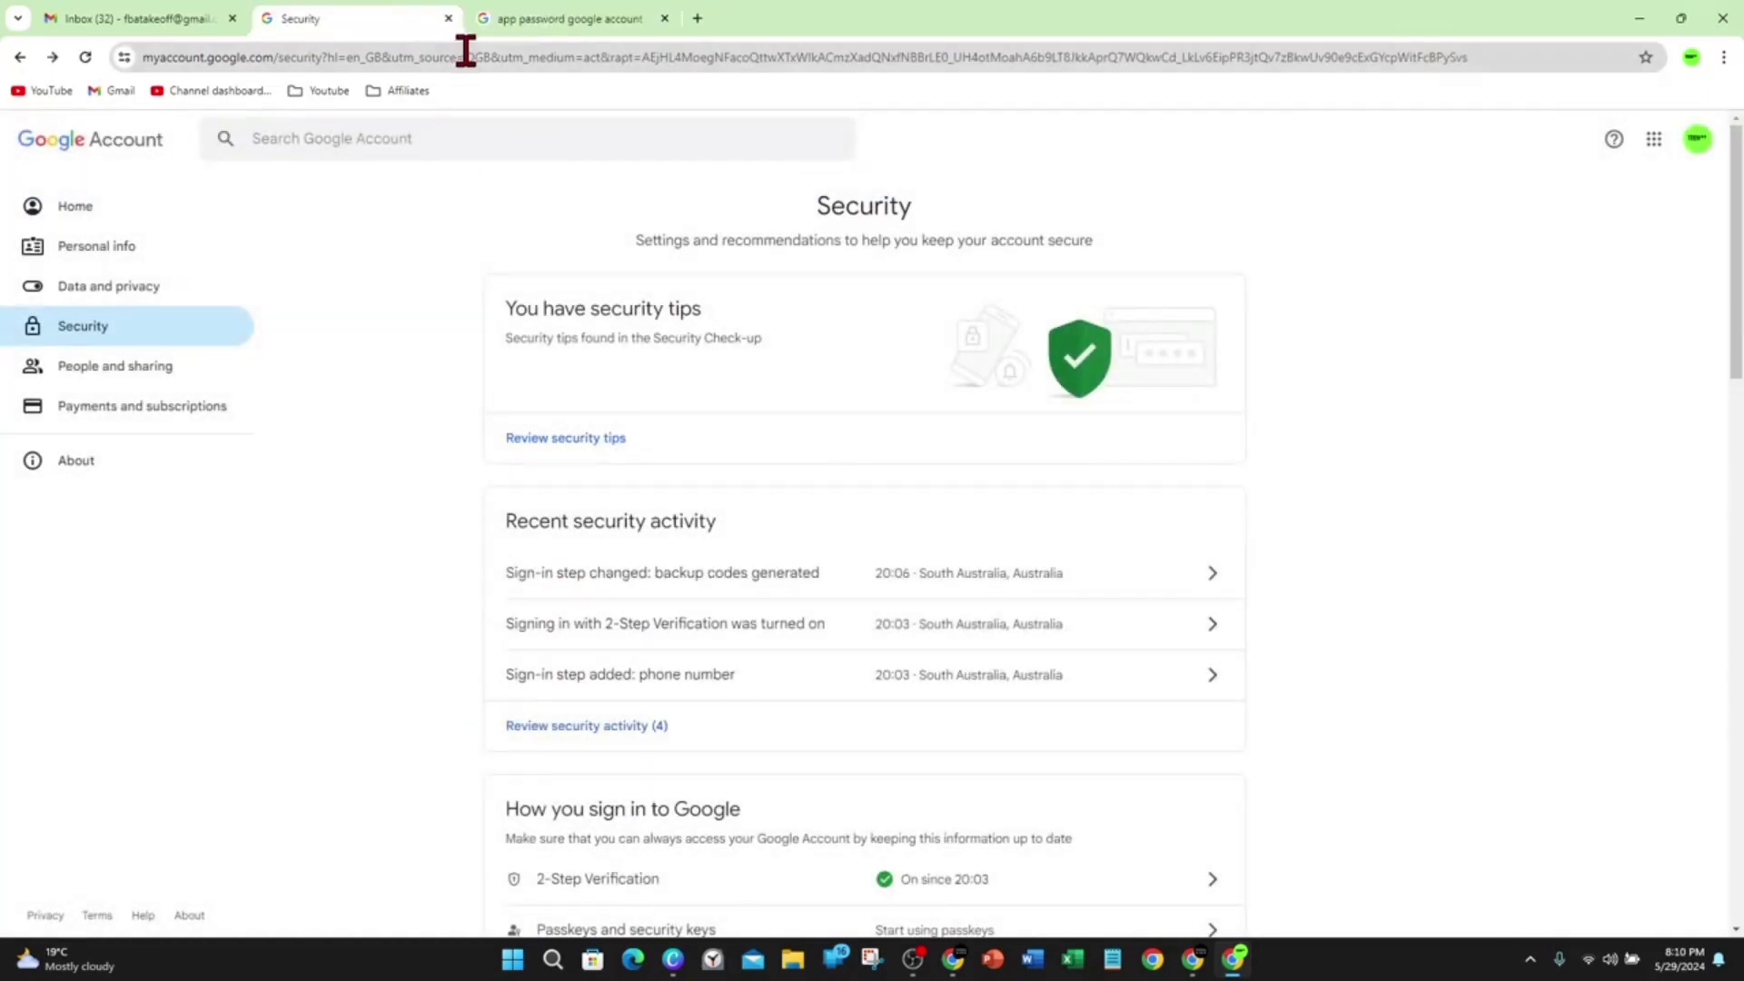
# Step: From the search results, open App passwords and create one named 'Mail'
pyautogui.click(545, 20)
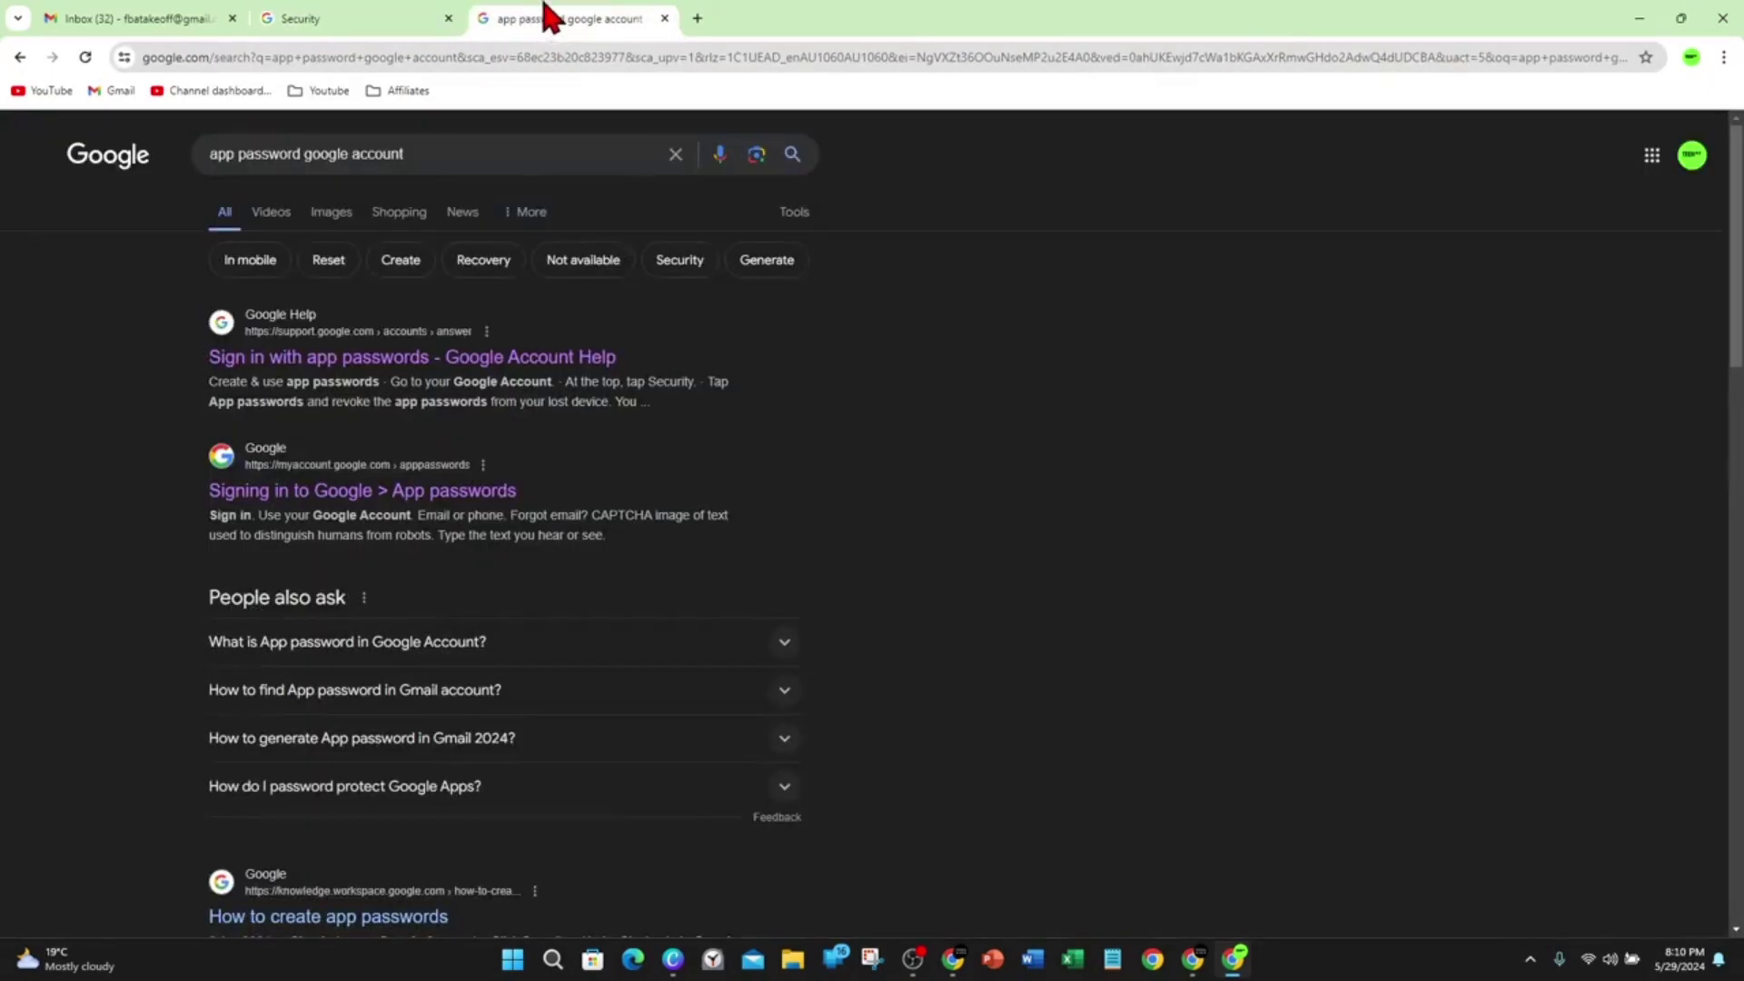
pyautogui.click(377, 495)
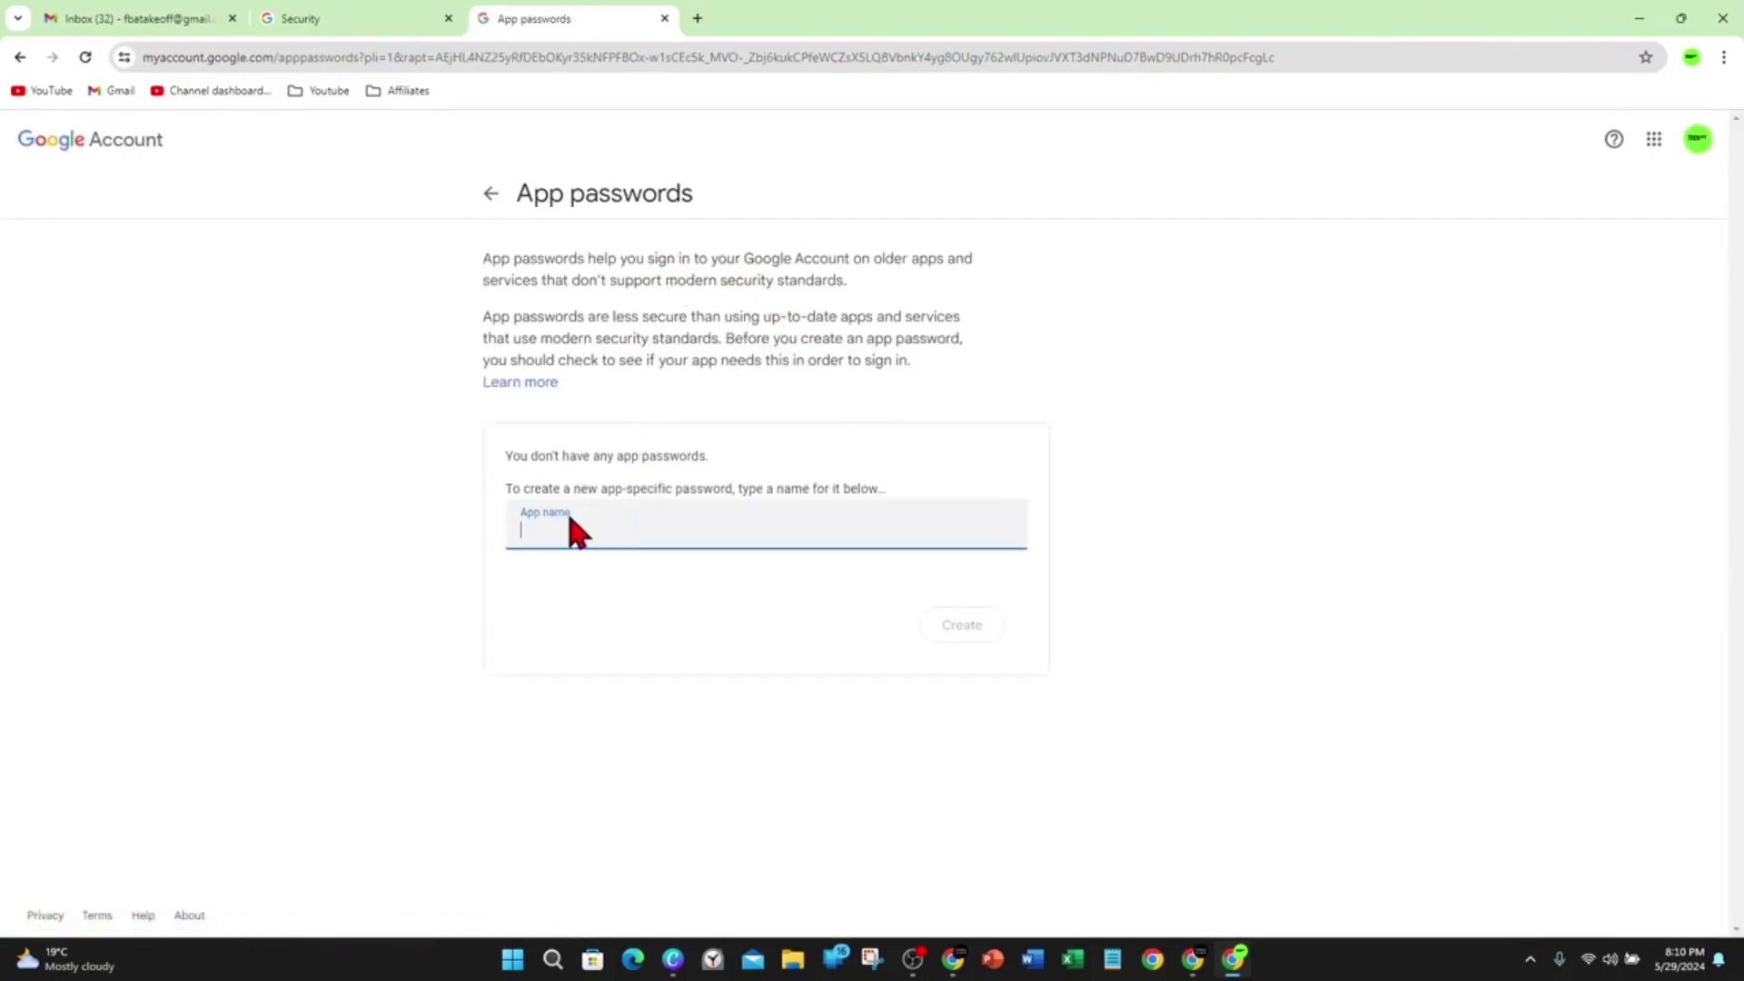
pyautogui.moveTo(528, 455); pyautogui.dragTo(722, 456)
pyautogui.click(756, 471)
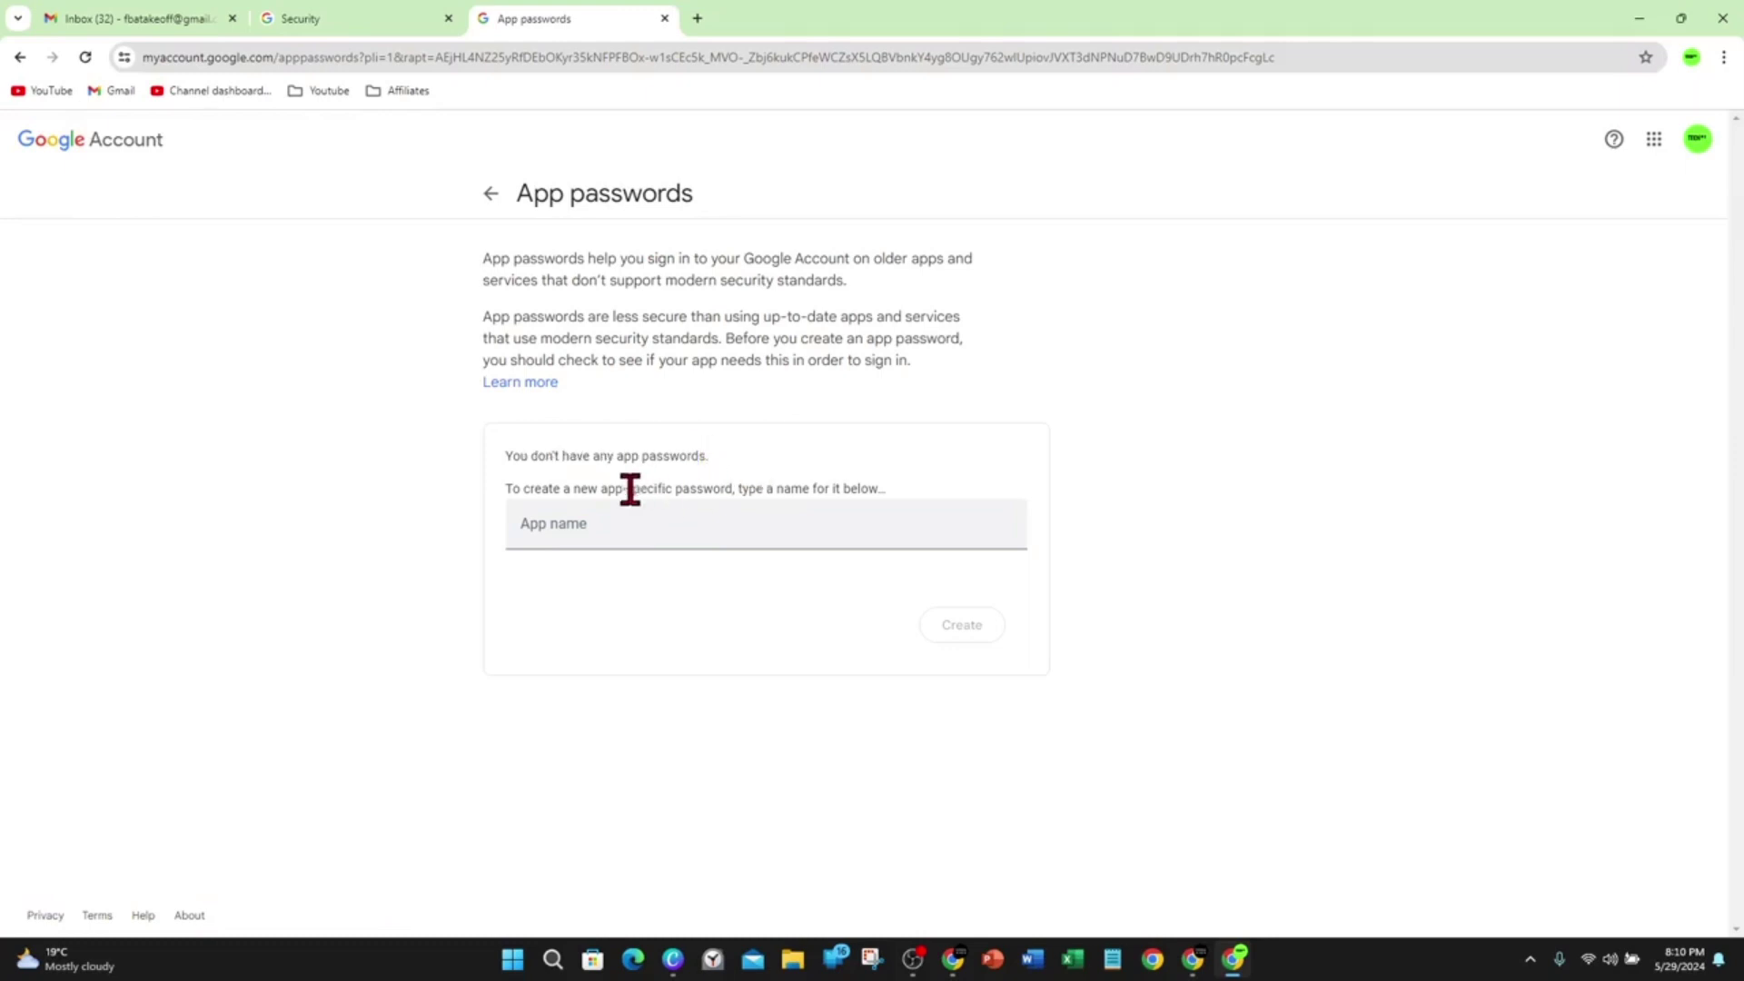
pyautogui.click(695, 522)
pyautogui.write('Mail')
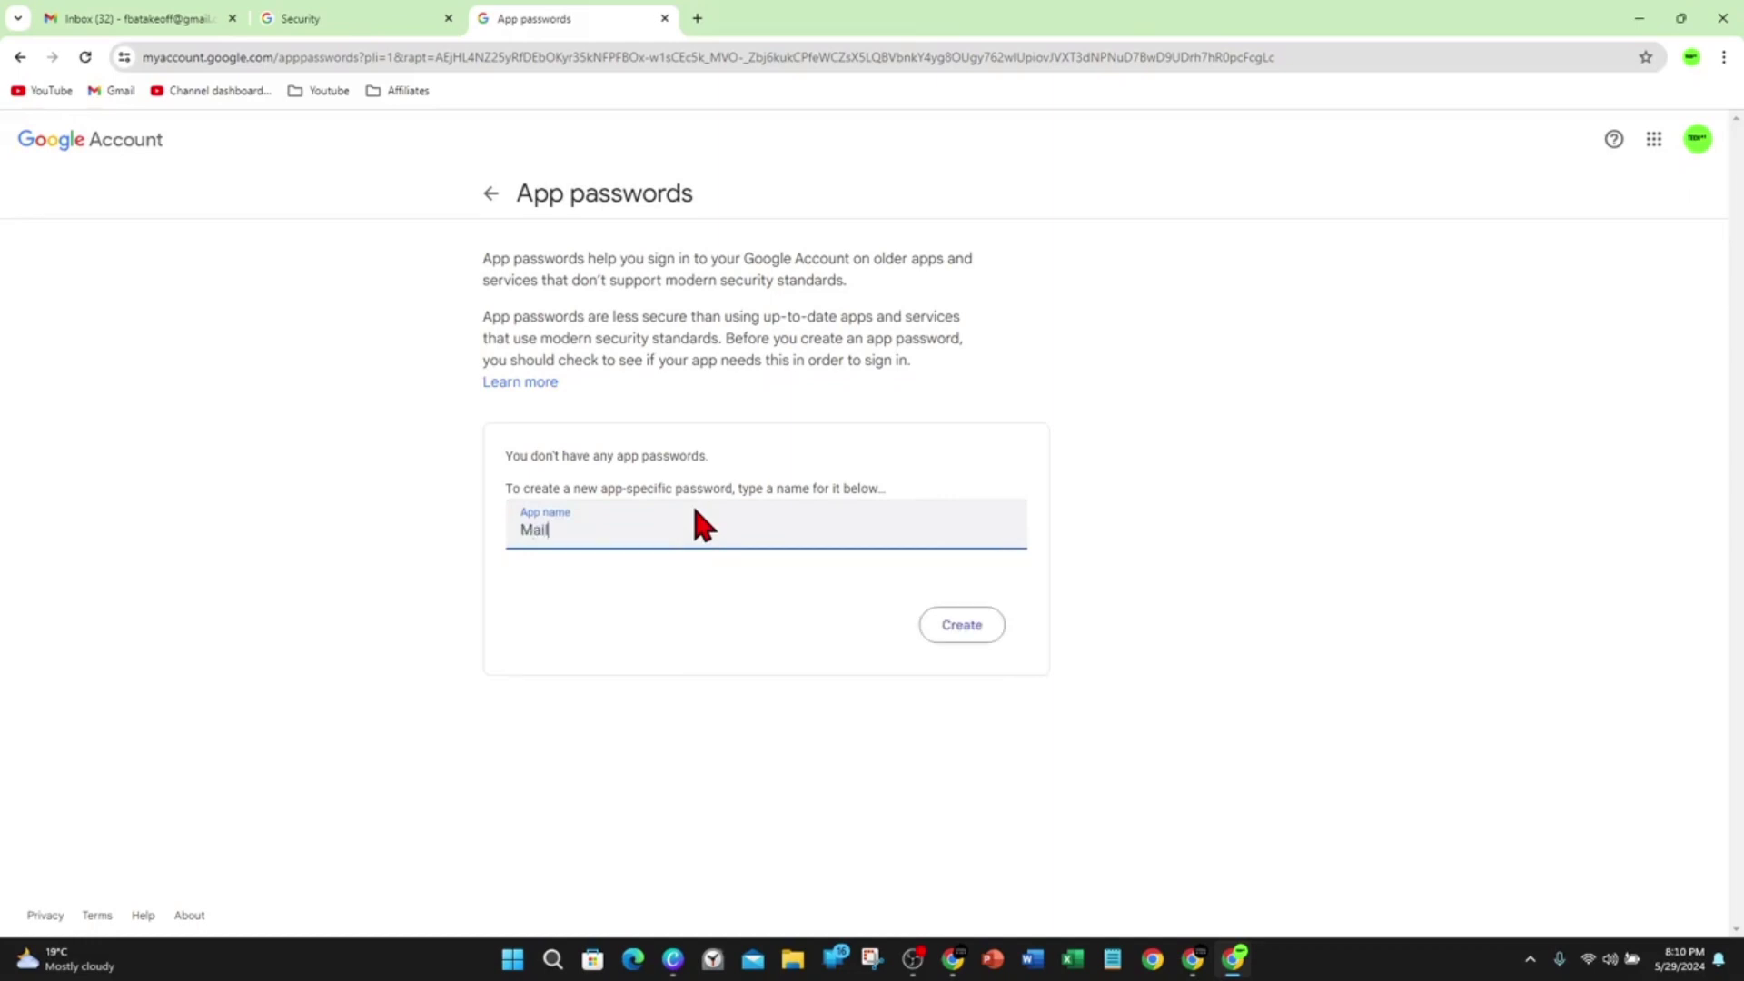
pyautogui.click(965, 636)
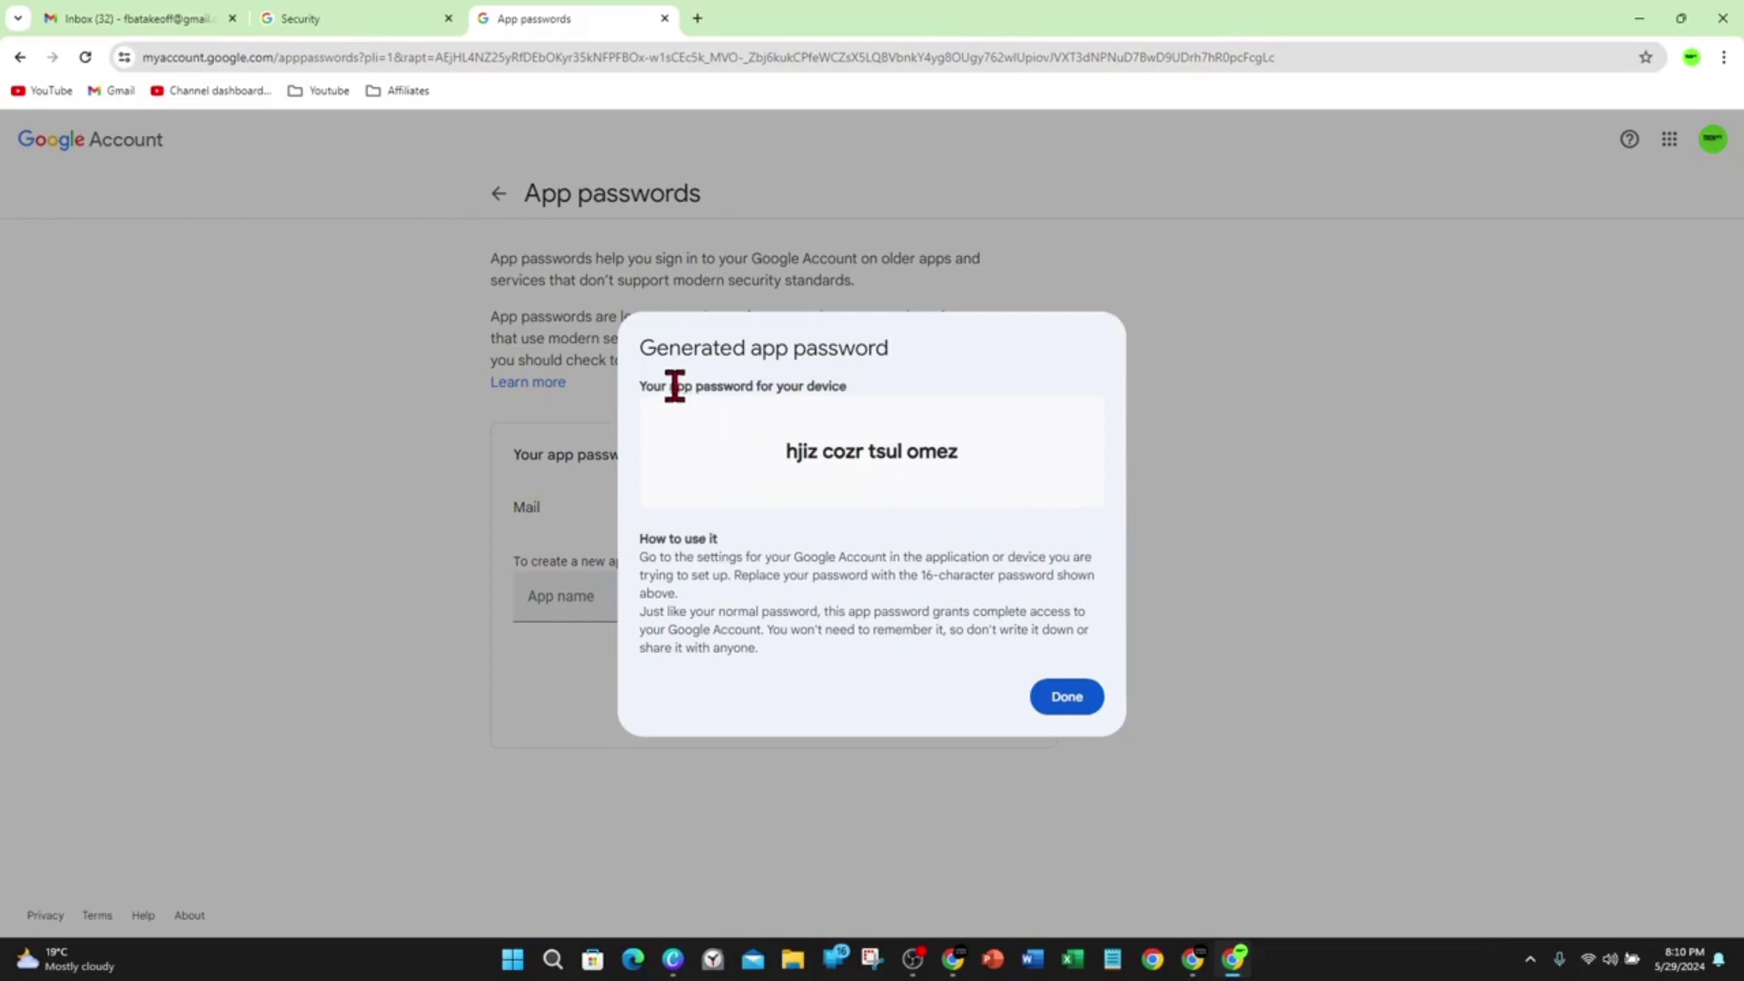
# Step: Copy the generated app password into the Notepad document, then close the password dialog
pyautogui.tripleClick(800, 452)
pyautogui.rightClick(859, 449)
pyautogui.click(908, 470)
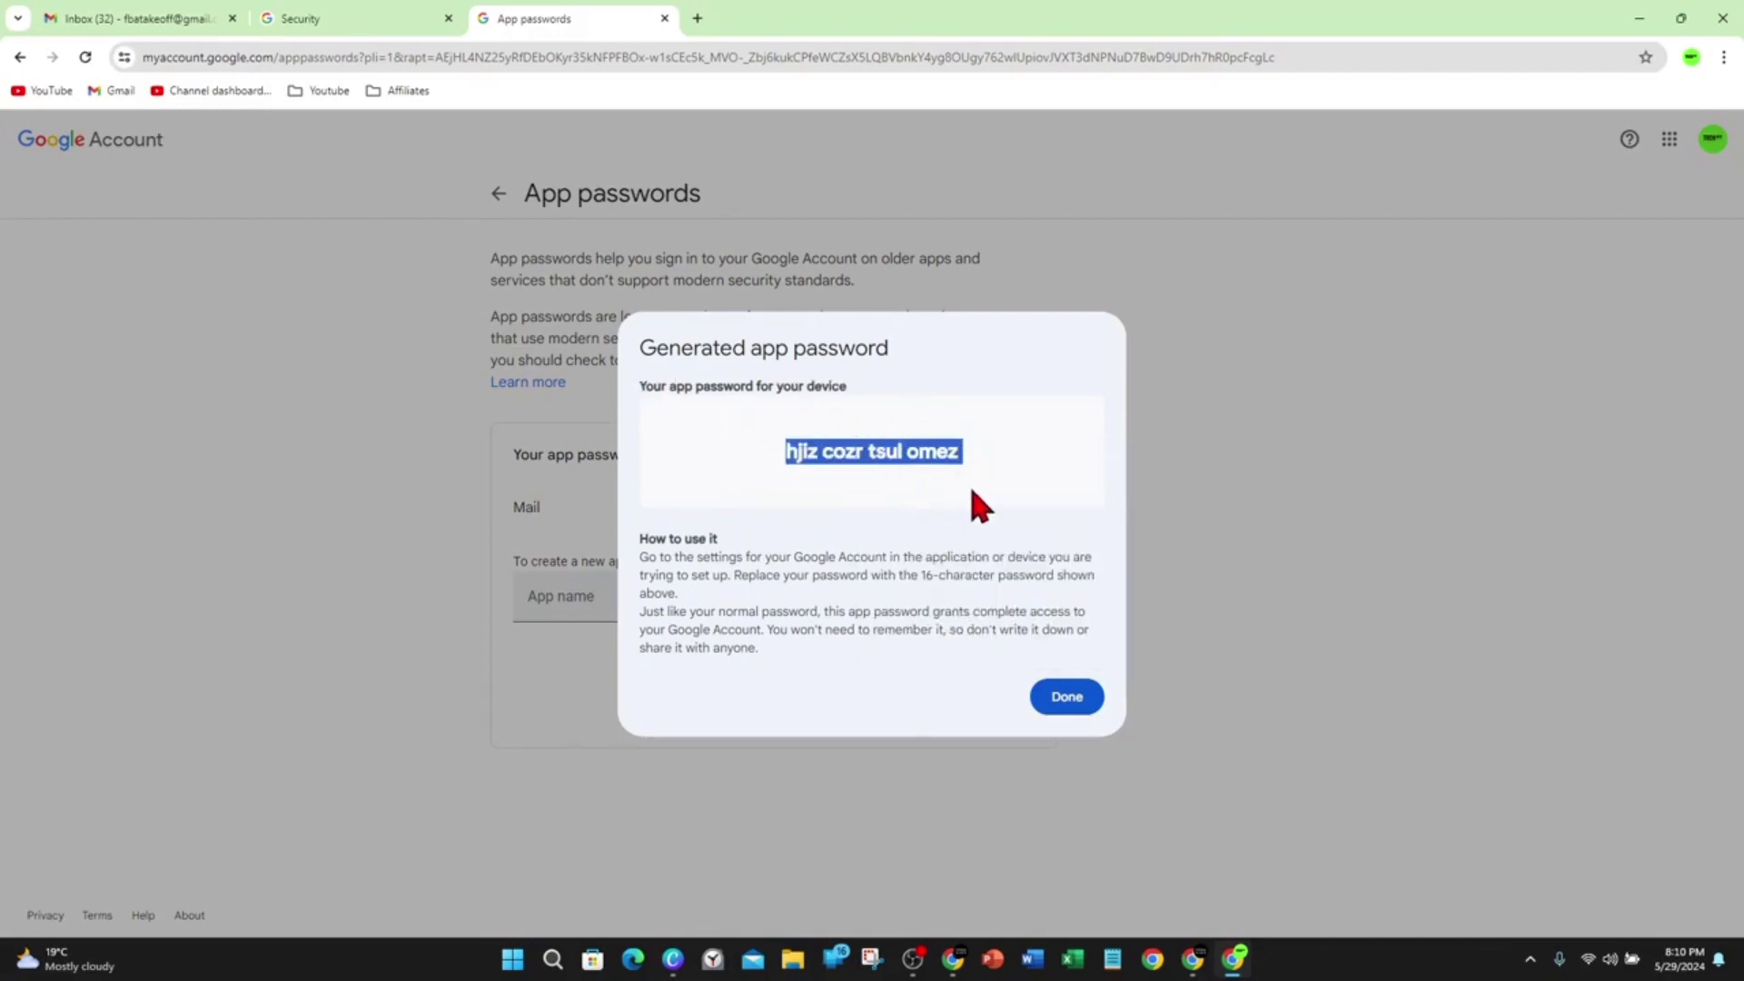
pyautogui.click(957, 454)
pyautogui.moveTo(954, 452); pyautogui.dragTo(787, 452)
pyautogui.rightClick(793, 458)
pyautogui.click(818, 473)
pyautogui.hotkey('alt', 'Tab')
pyautogui.hotkey('ctrl', 'v')
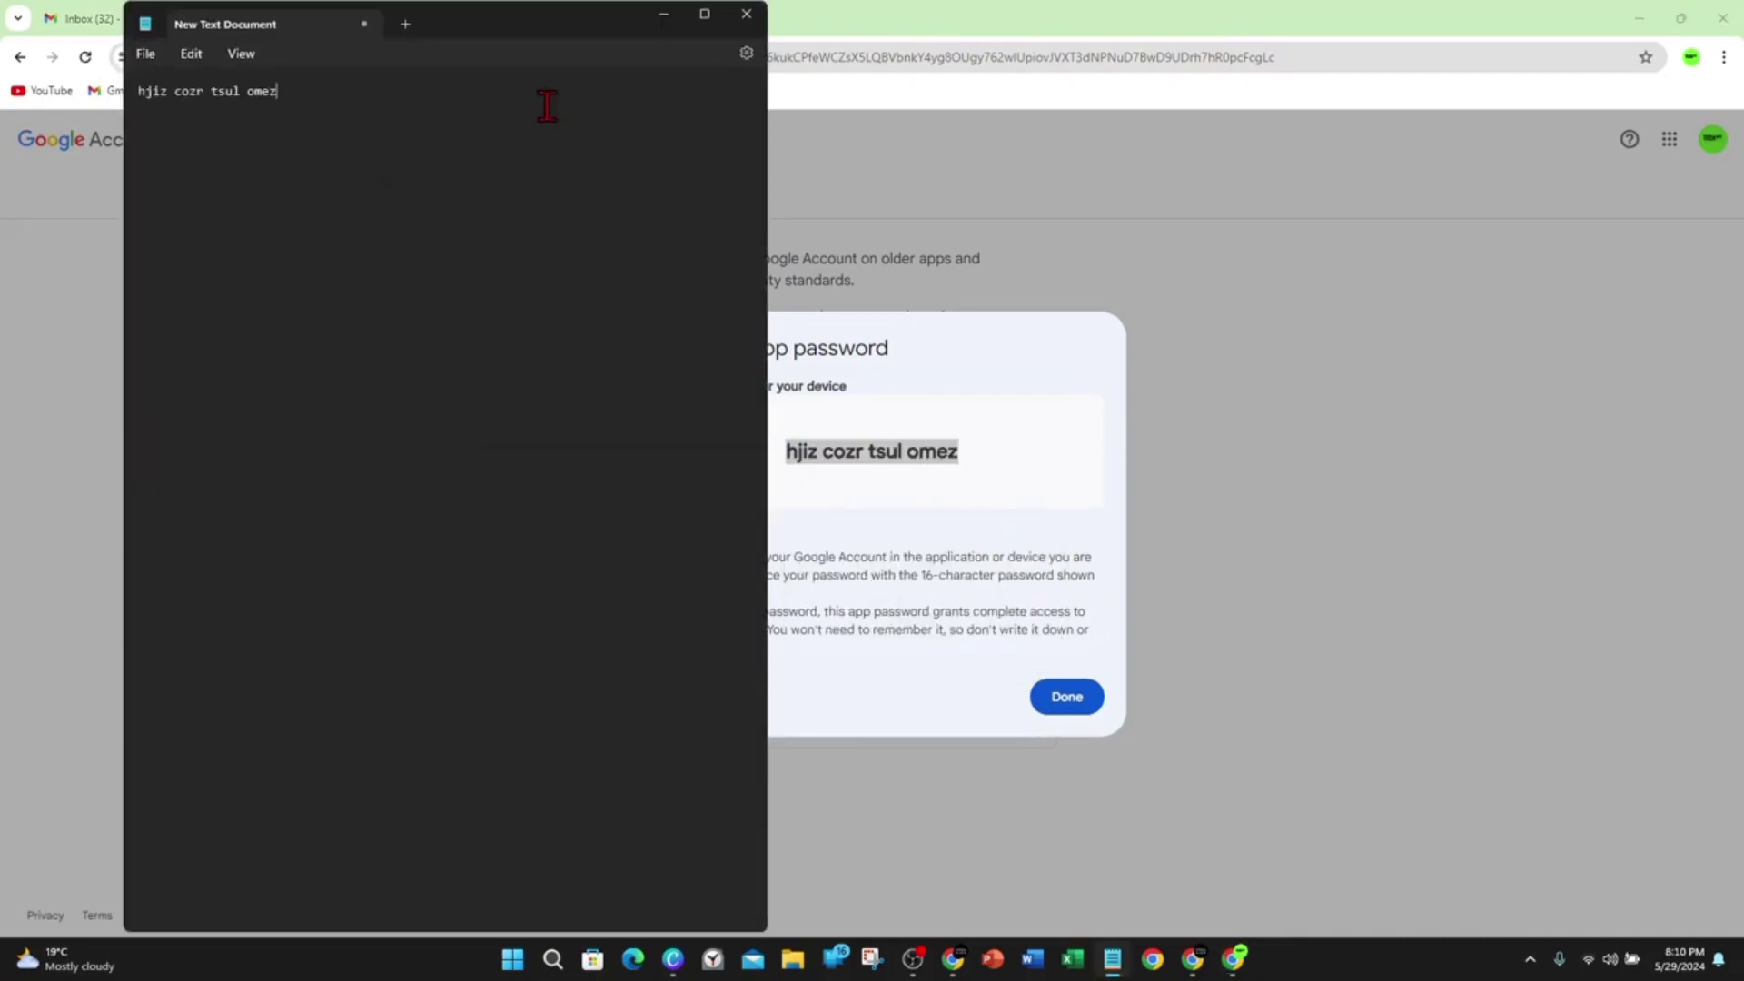
pyautogui.click(648, 16)
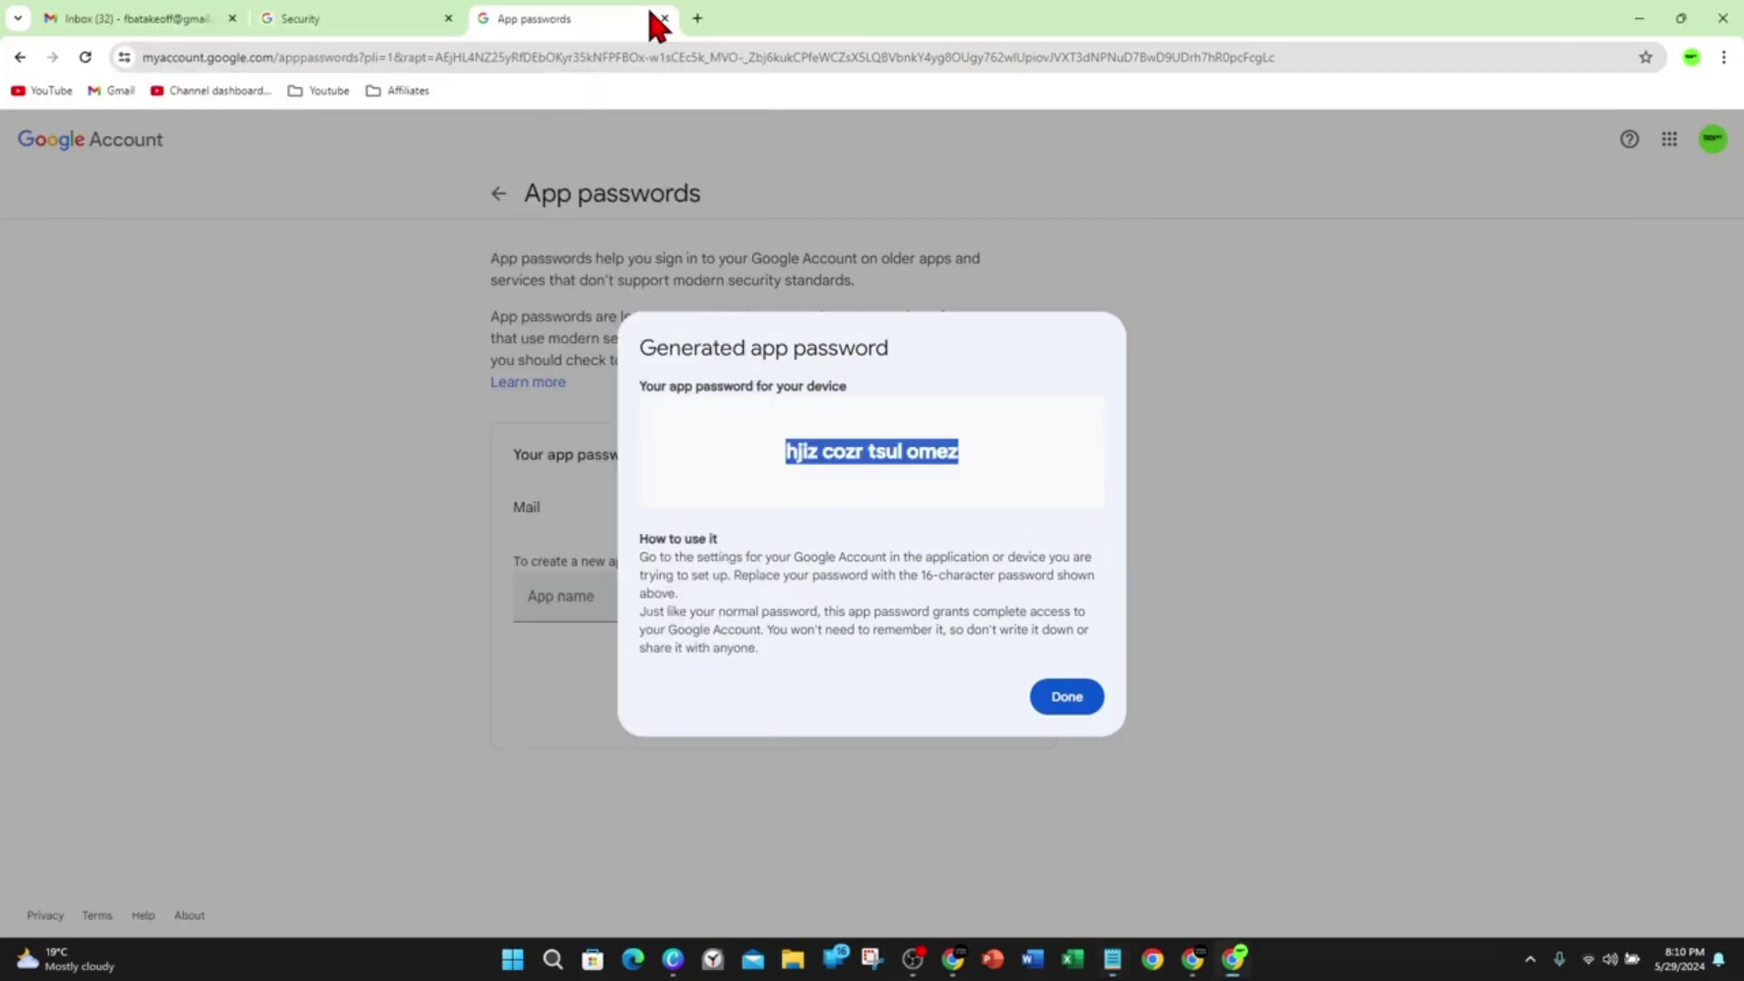
pyautogui.click(1067, 698)
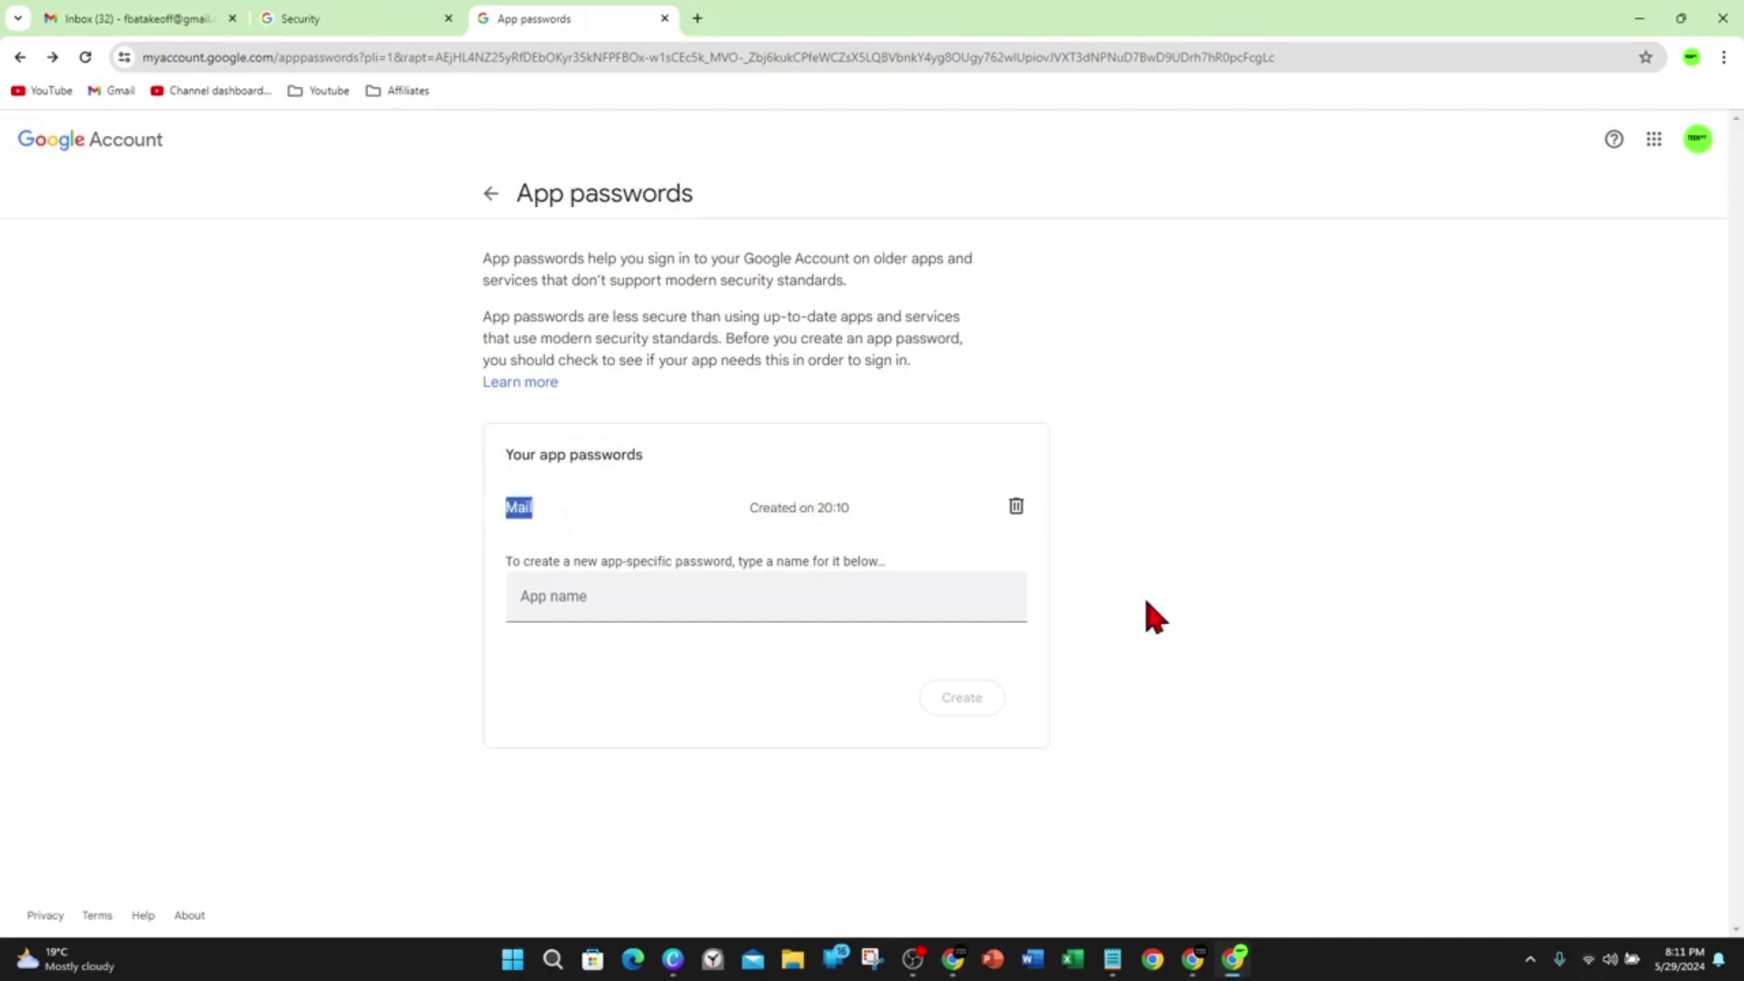
pyautogui.click(1186, 700)
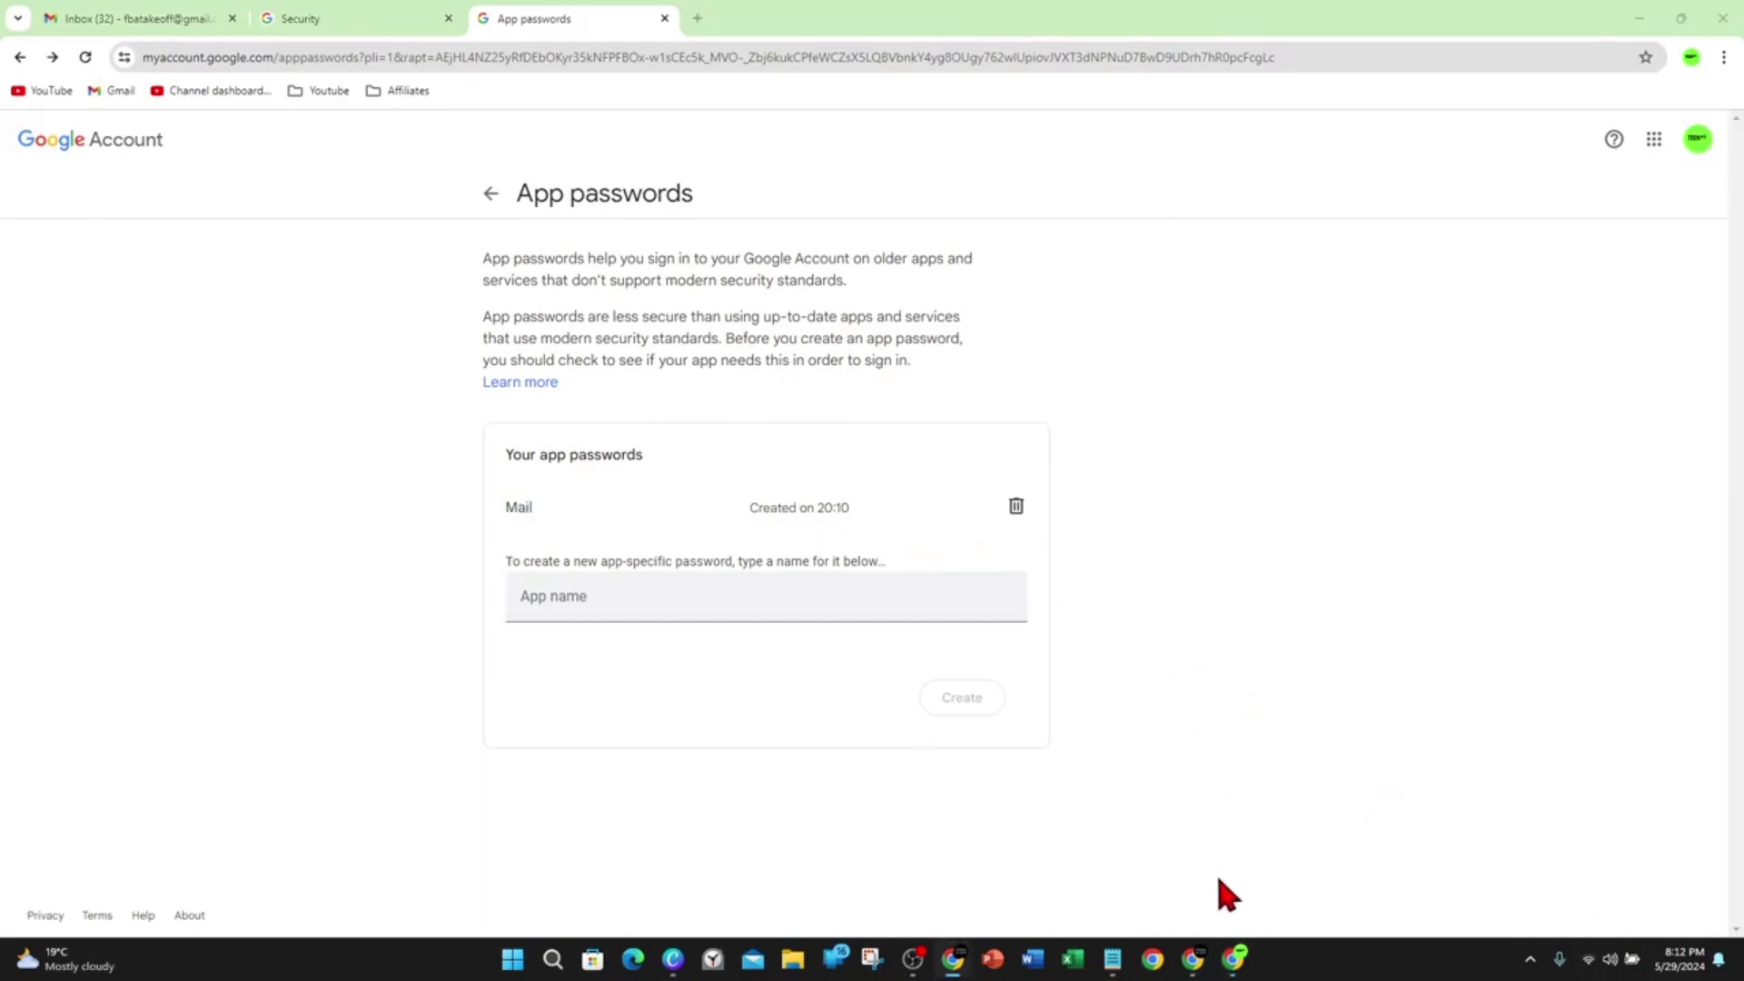
# Step: Copy the app password from Notepad and paste it into the add-account Password field
pyautogui.moveTo(1201, 961)
pyautogui.click(1181, 879)
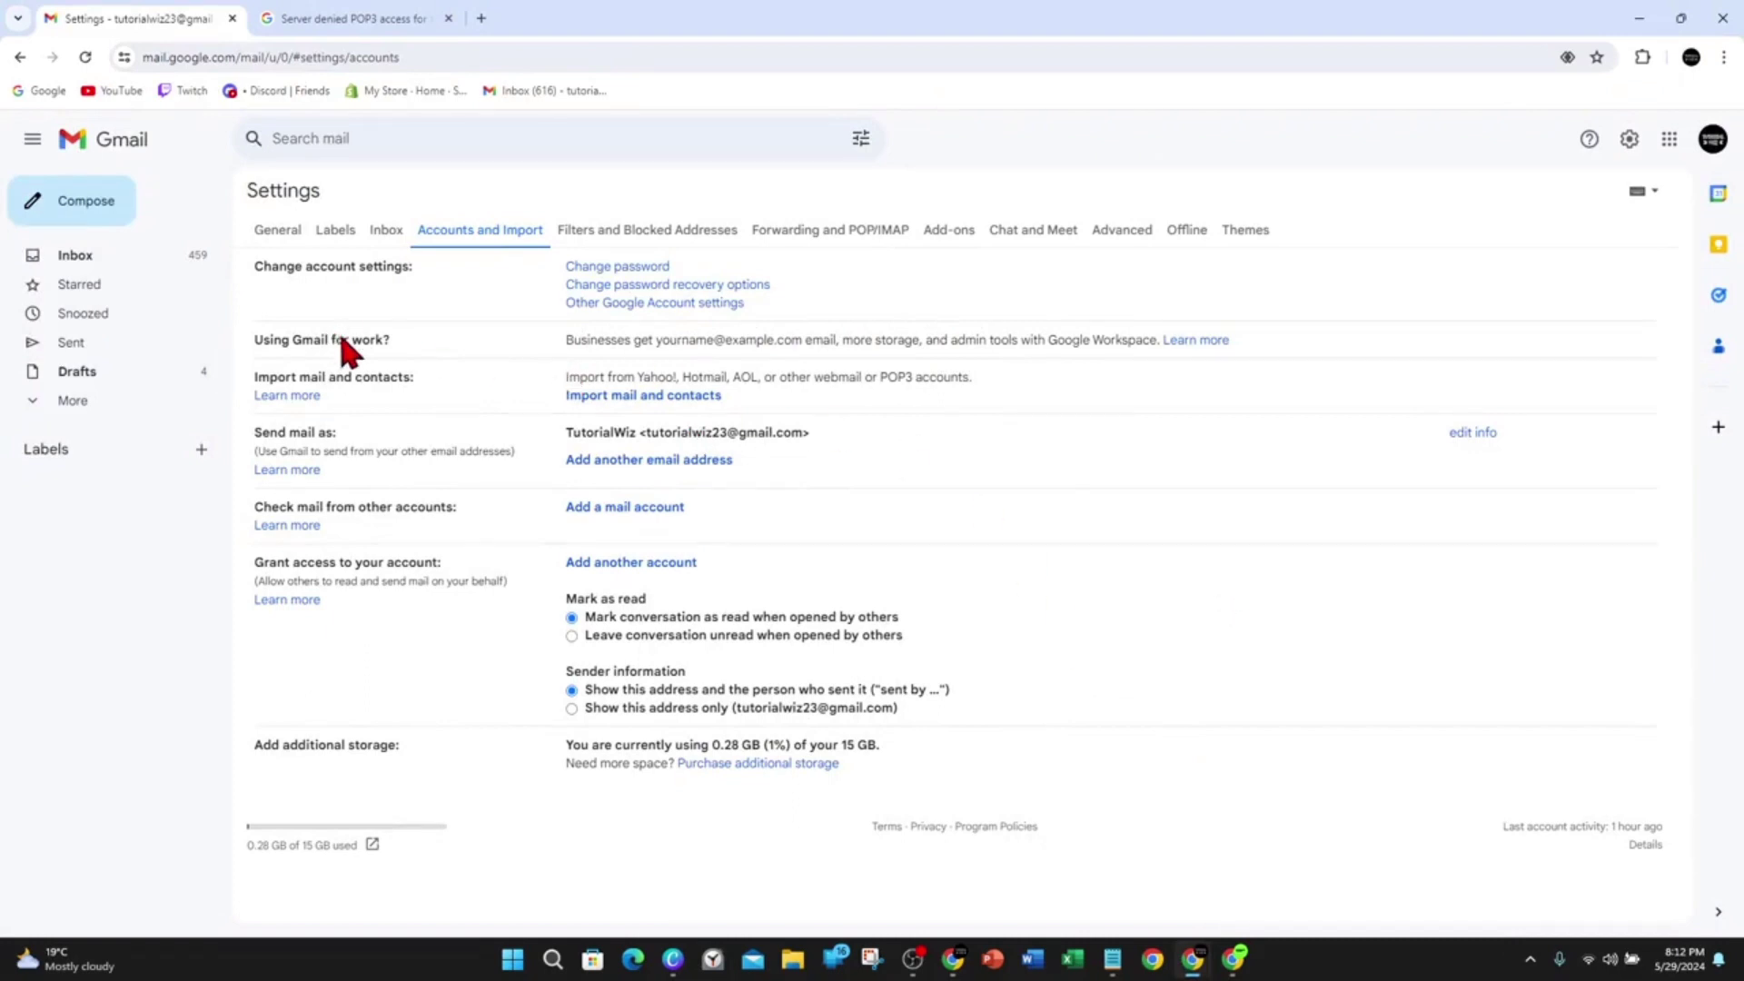
pyautogui.moveTo(1206, 969)
pyautogui.click(1258, 909)
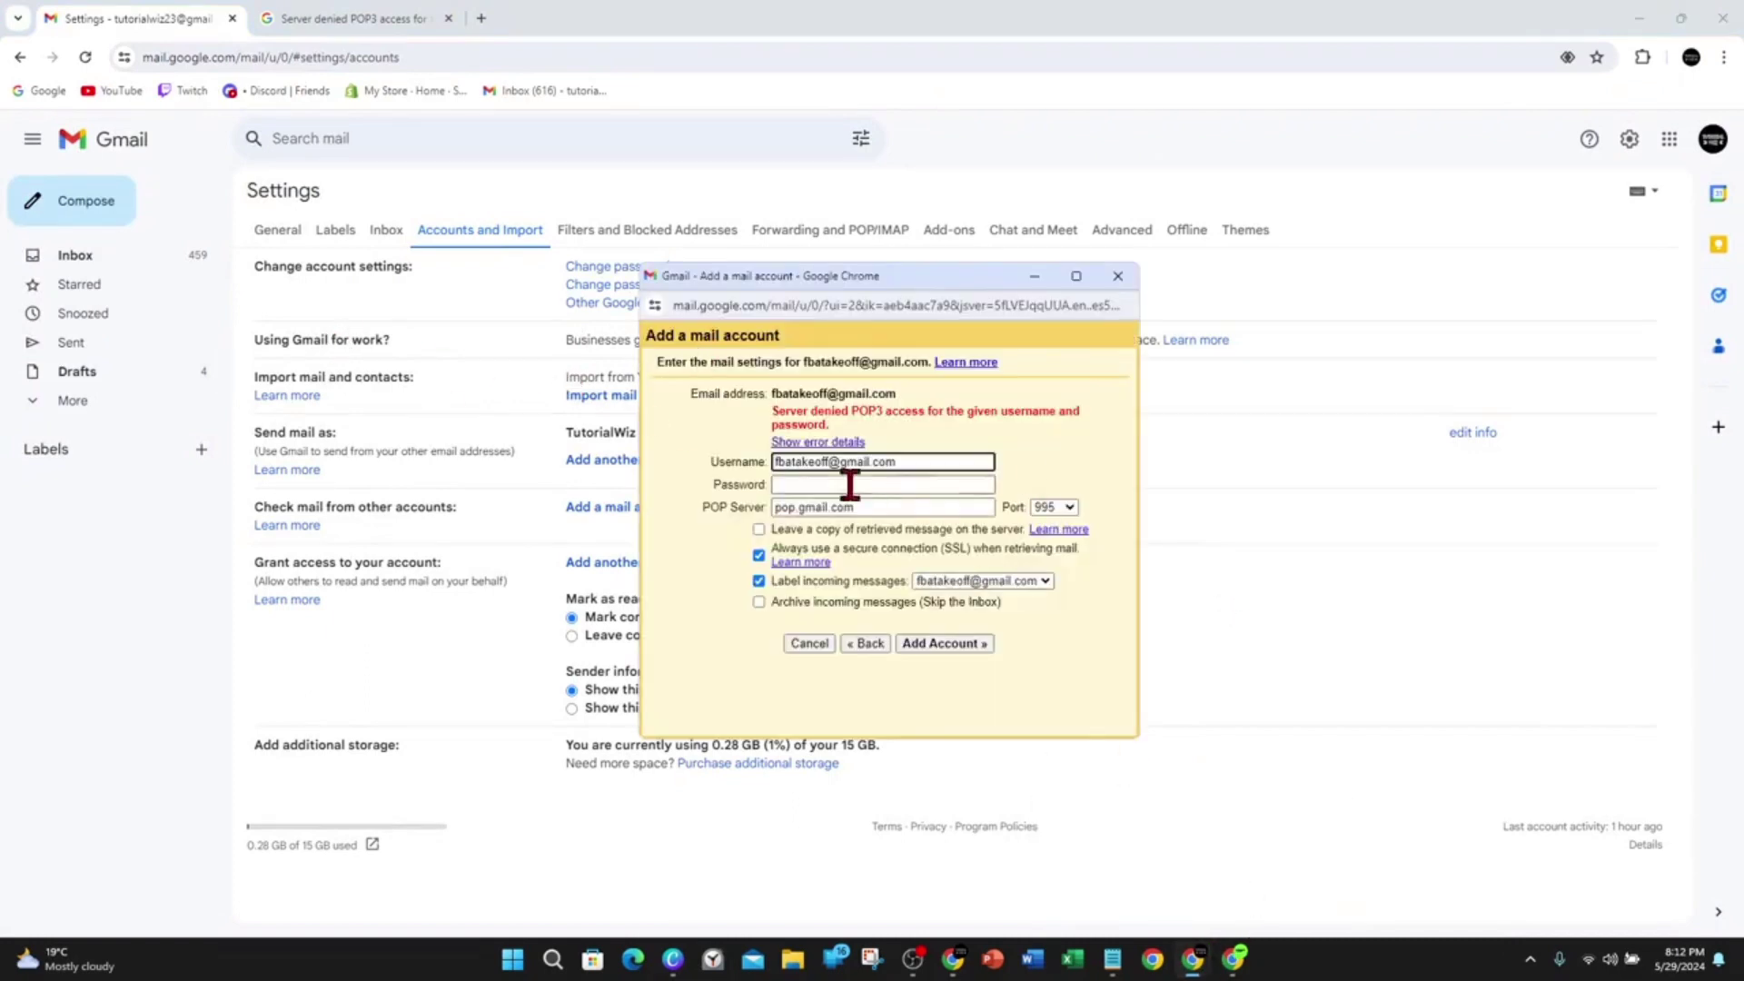
pyautogui.click(799, 484)
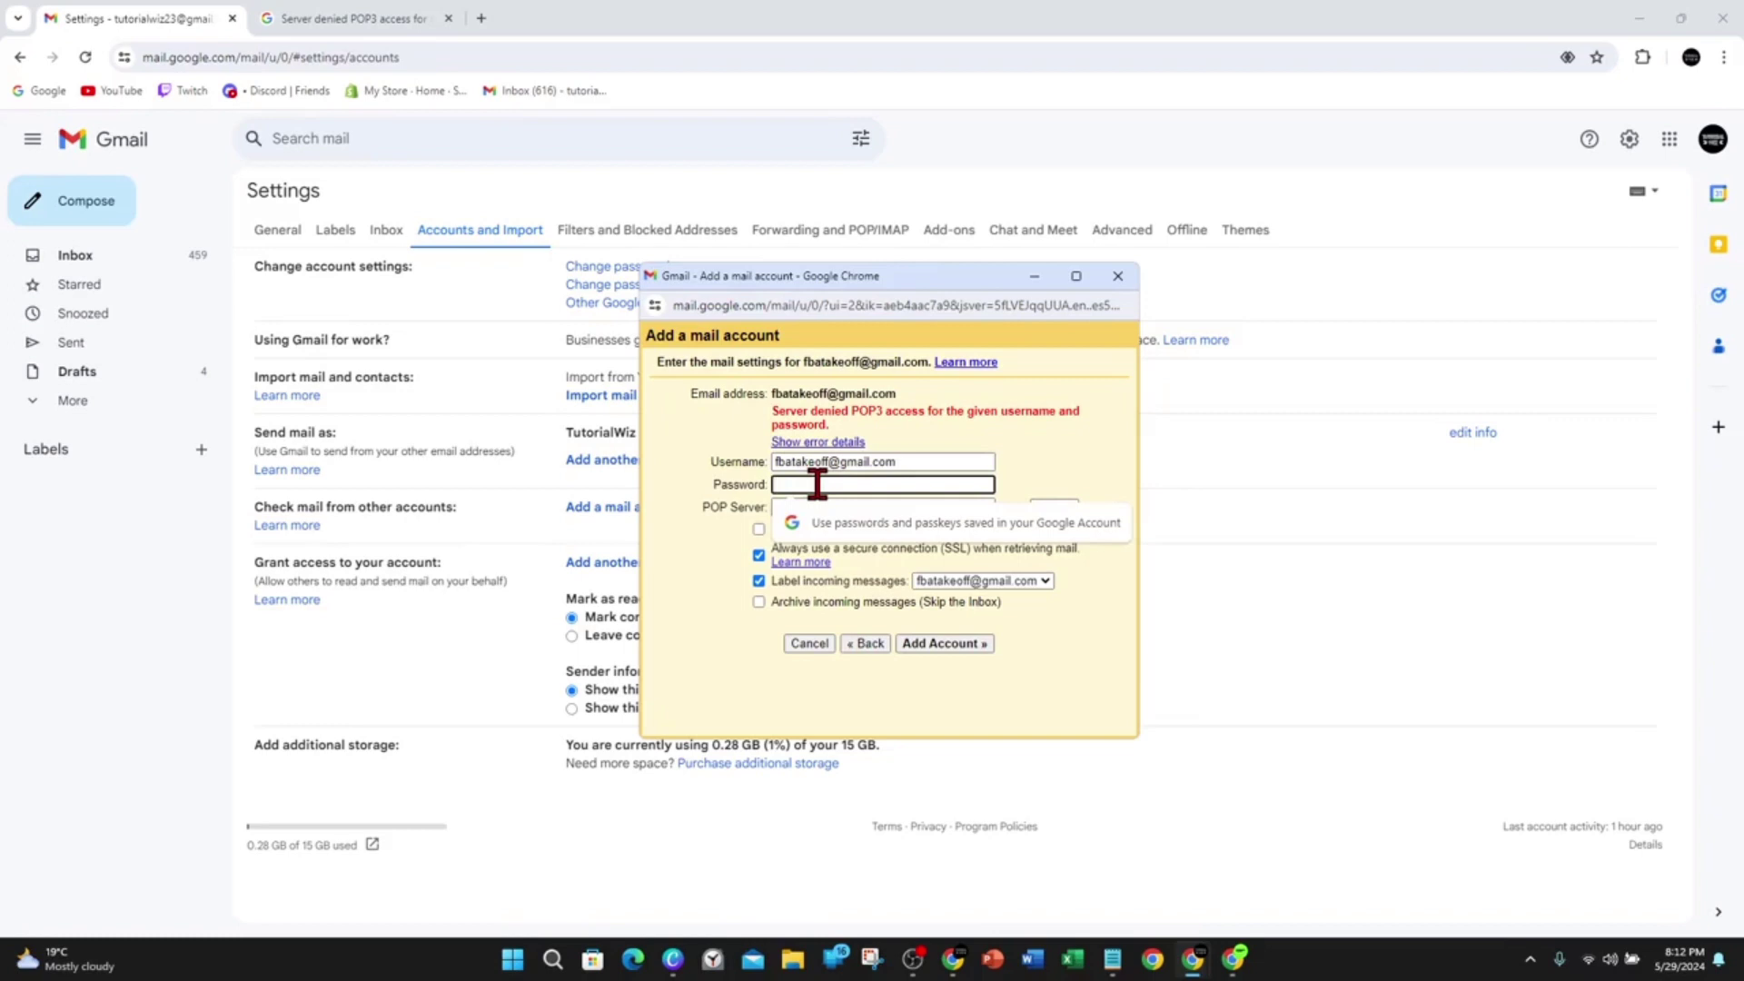
pyautogui.click(1113, 958)
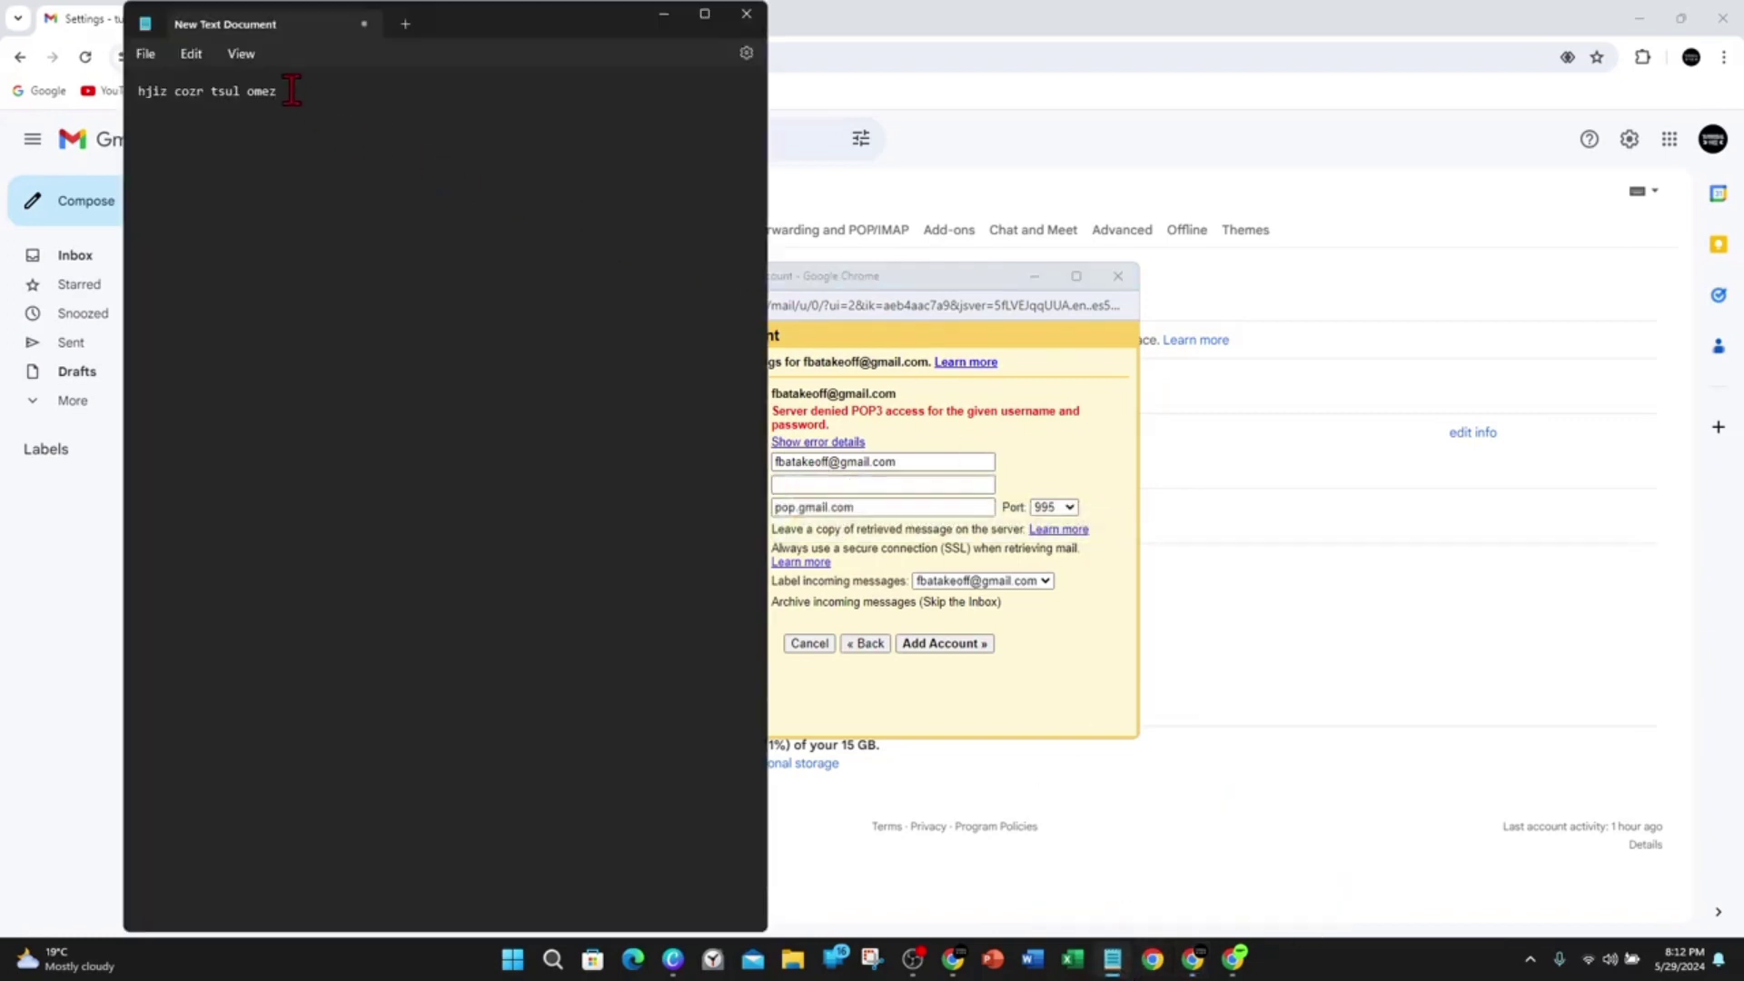
pyautogui.moveTo(278, 91); pyautogui.dragTo(41, 80)
pyautogui.click(1003, 436)
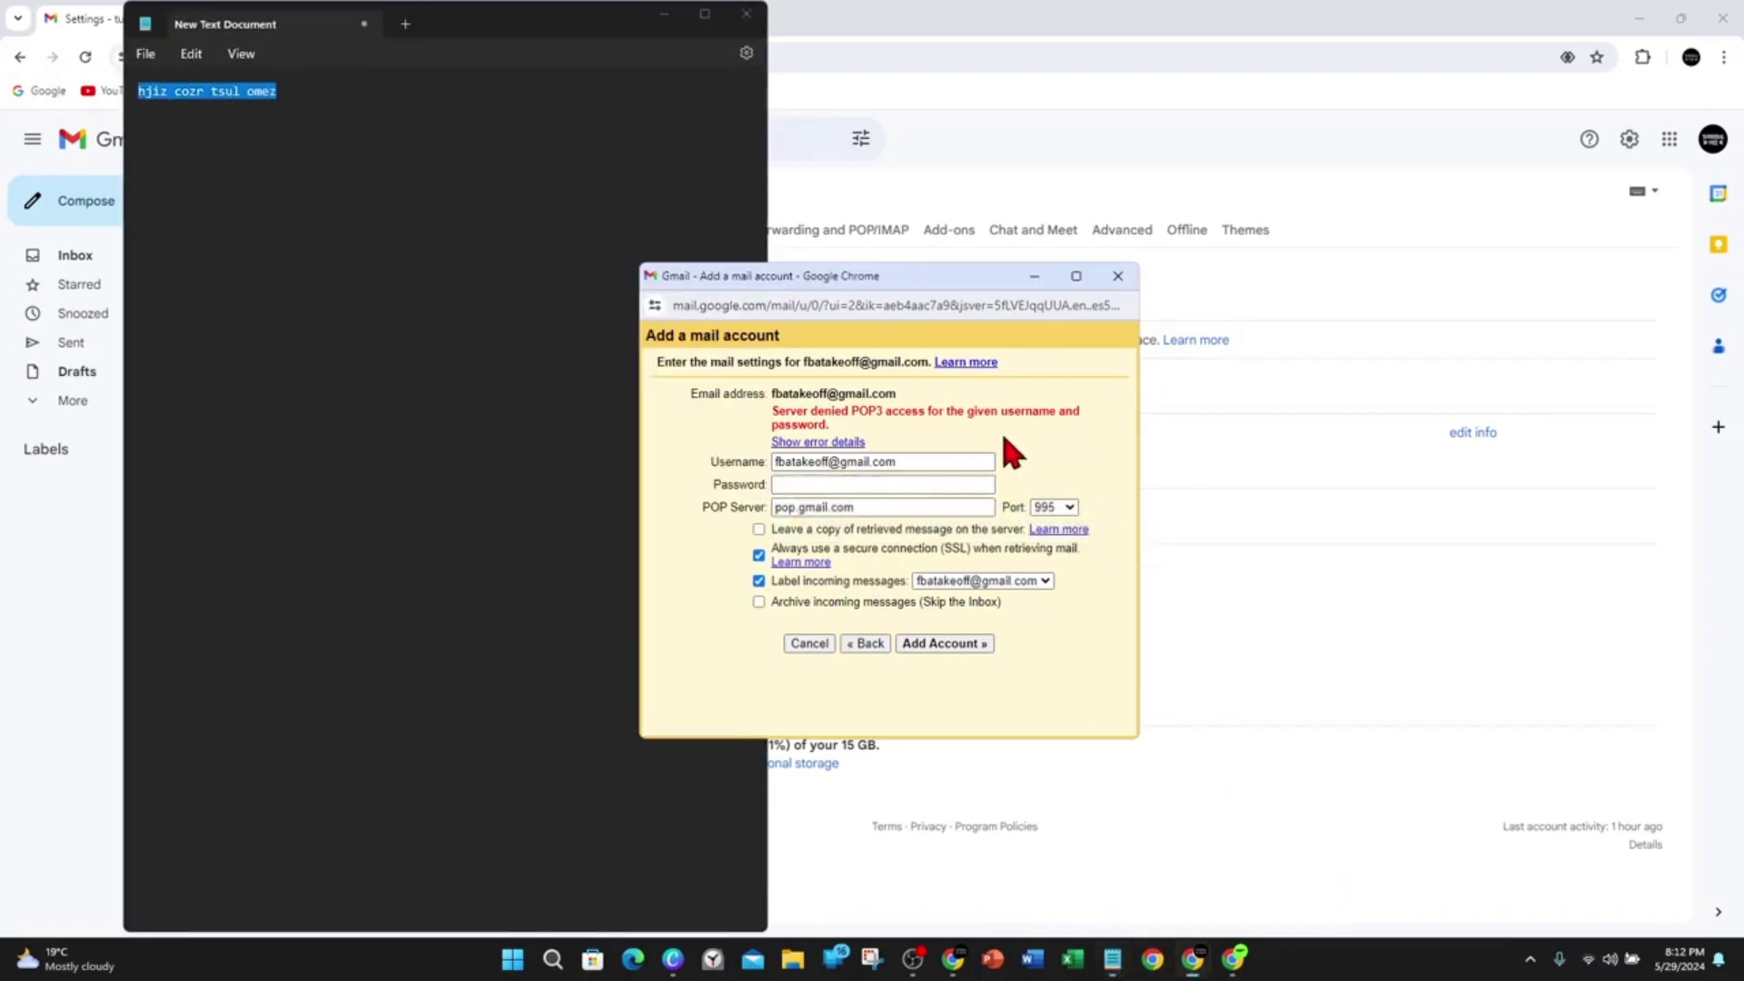
pyautogui.click(834, 483)
pyautogui.hotkey('ctrl', 'v')
# Step: Add the POP3 account, save the password in Chrome, close Notepad, and finish without send-as
pyautogui.click(951, 639)
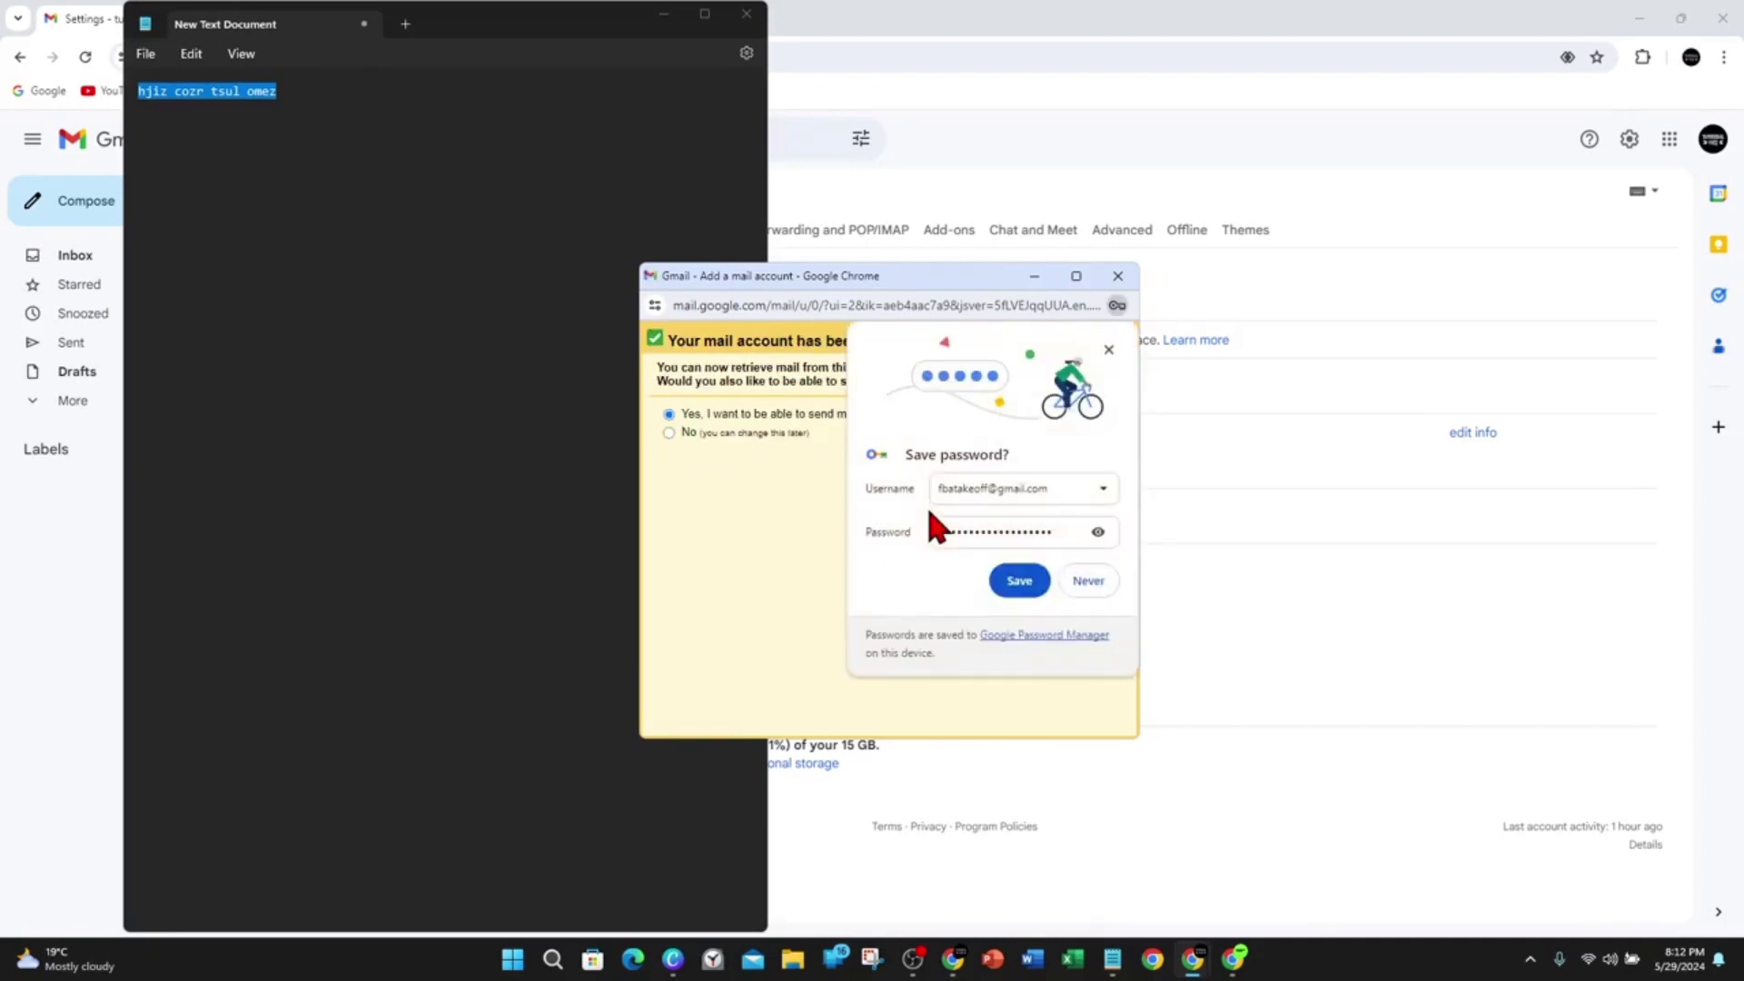
pyautogui.click(1020, 582)
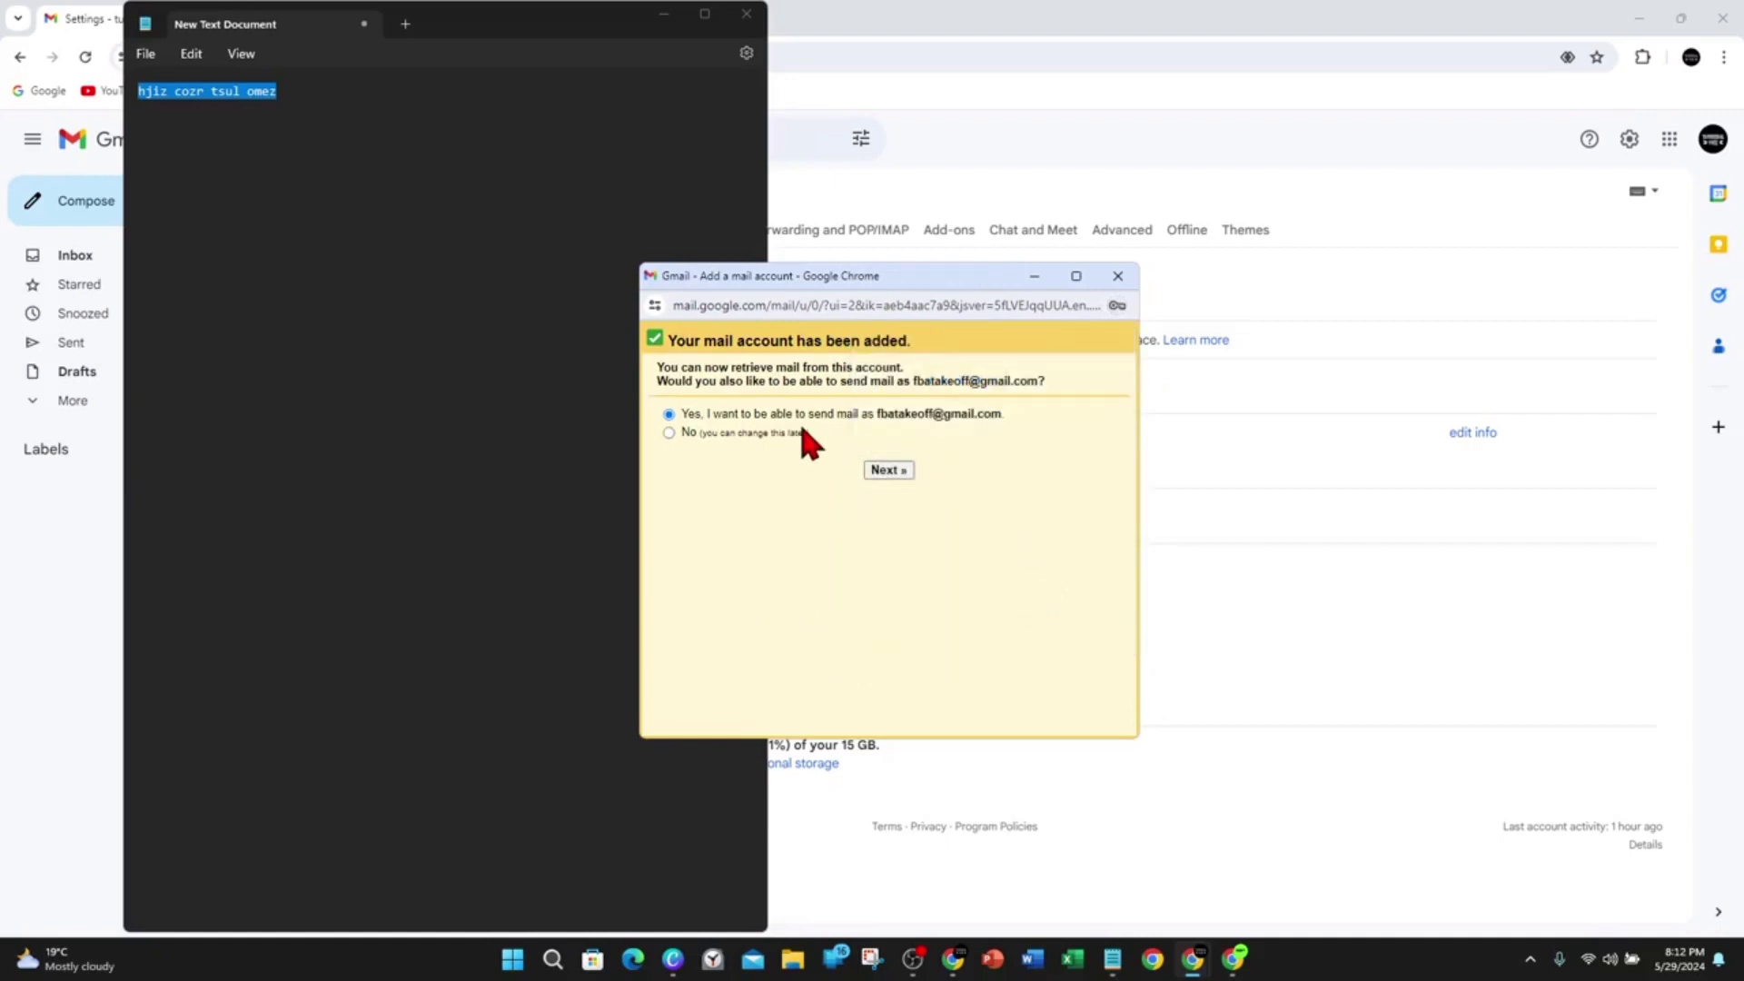
pyautogui.moveTo(674, 342); pyautogui.dragTo(763, 343)
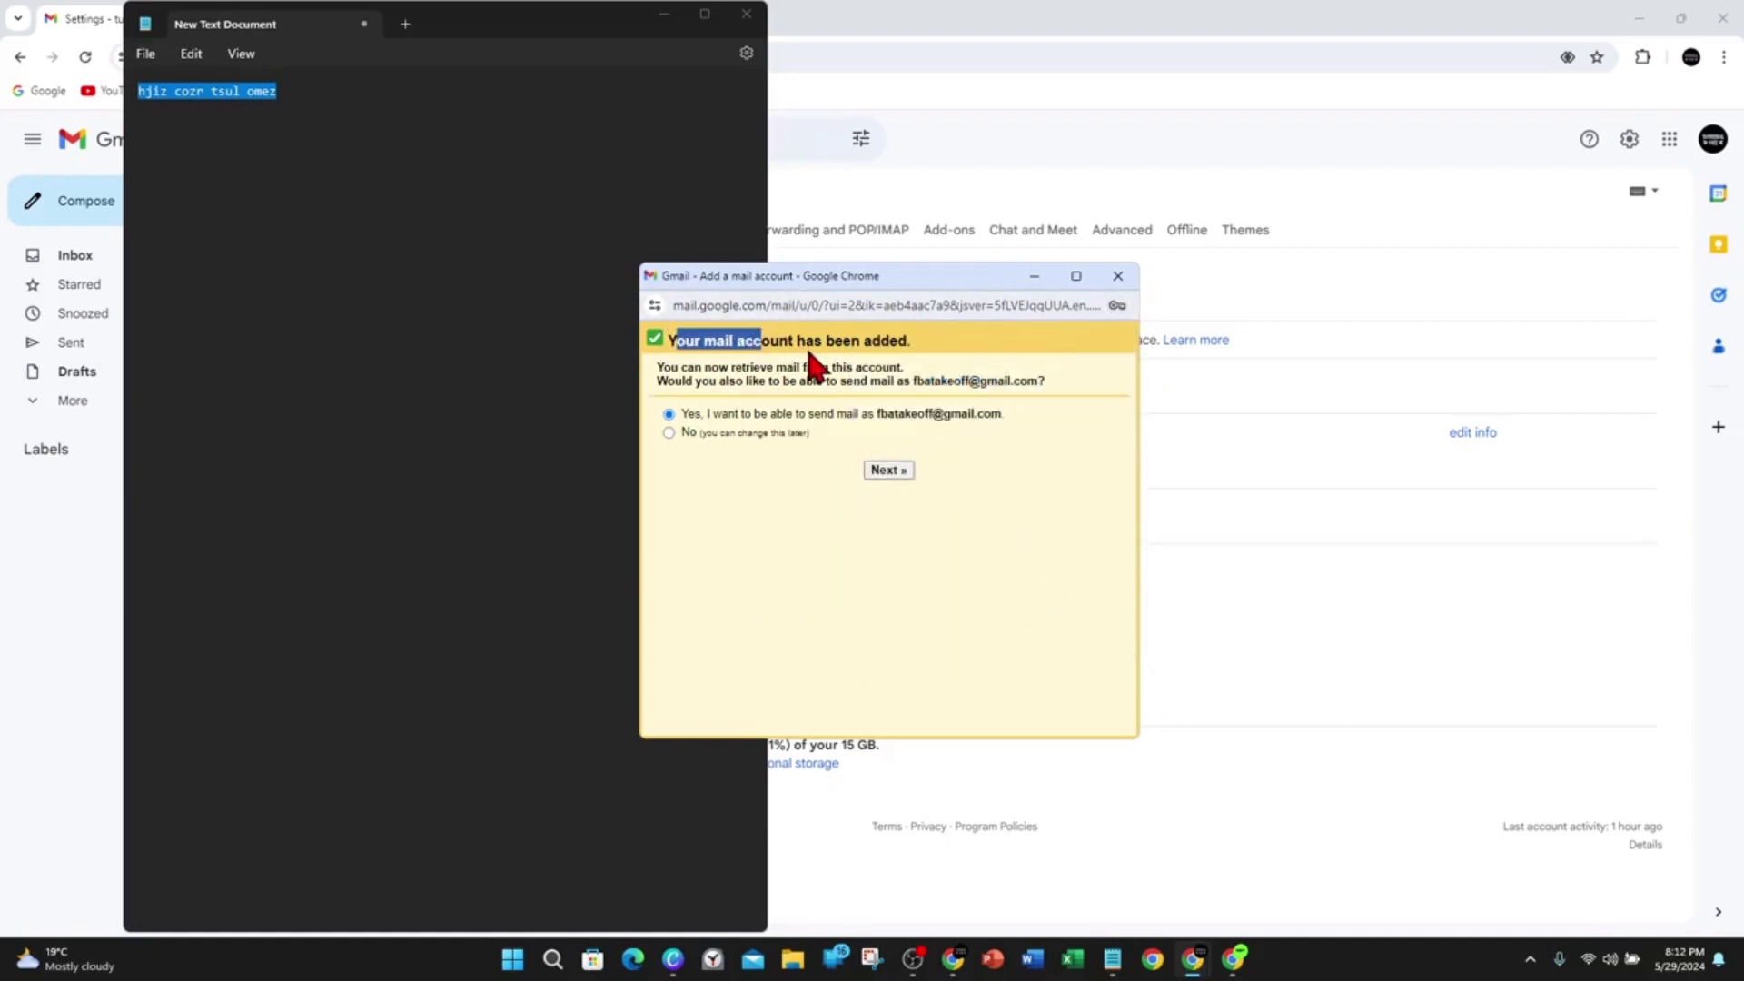
pyautogui.click(738, 24)
pyautogui.click(913, 414)
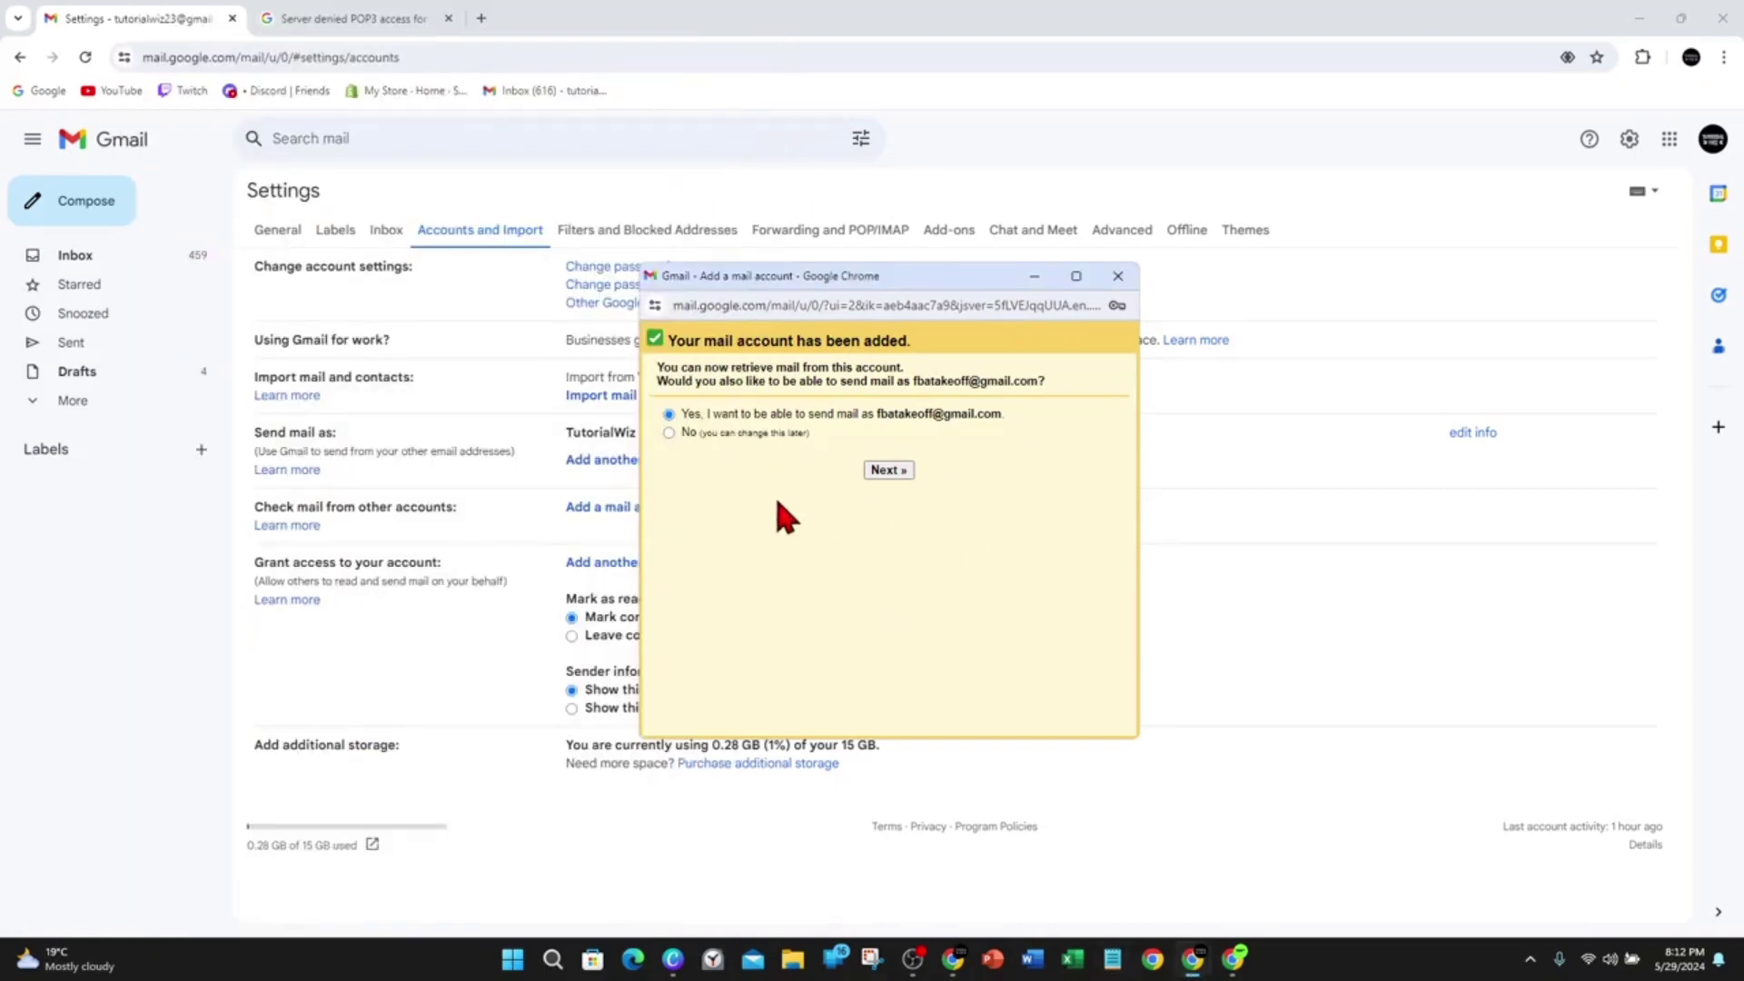
pyautogui.click(668, 433)
pyautogui.click(888, 471)
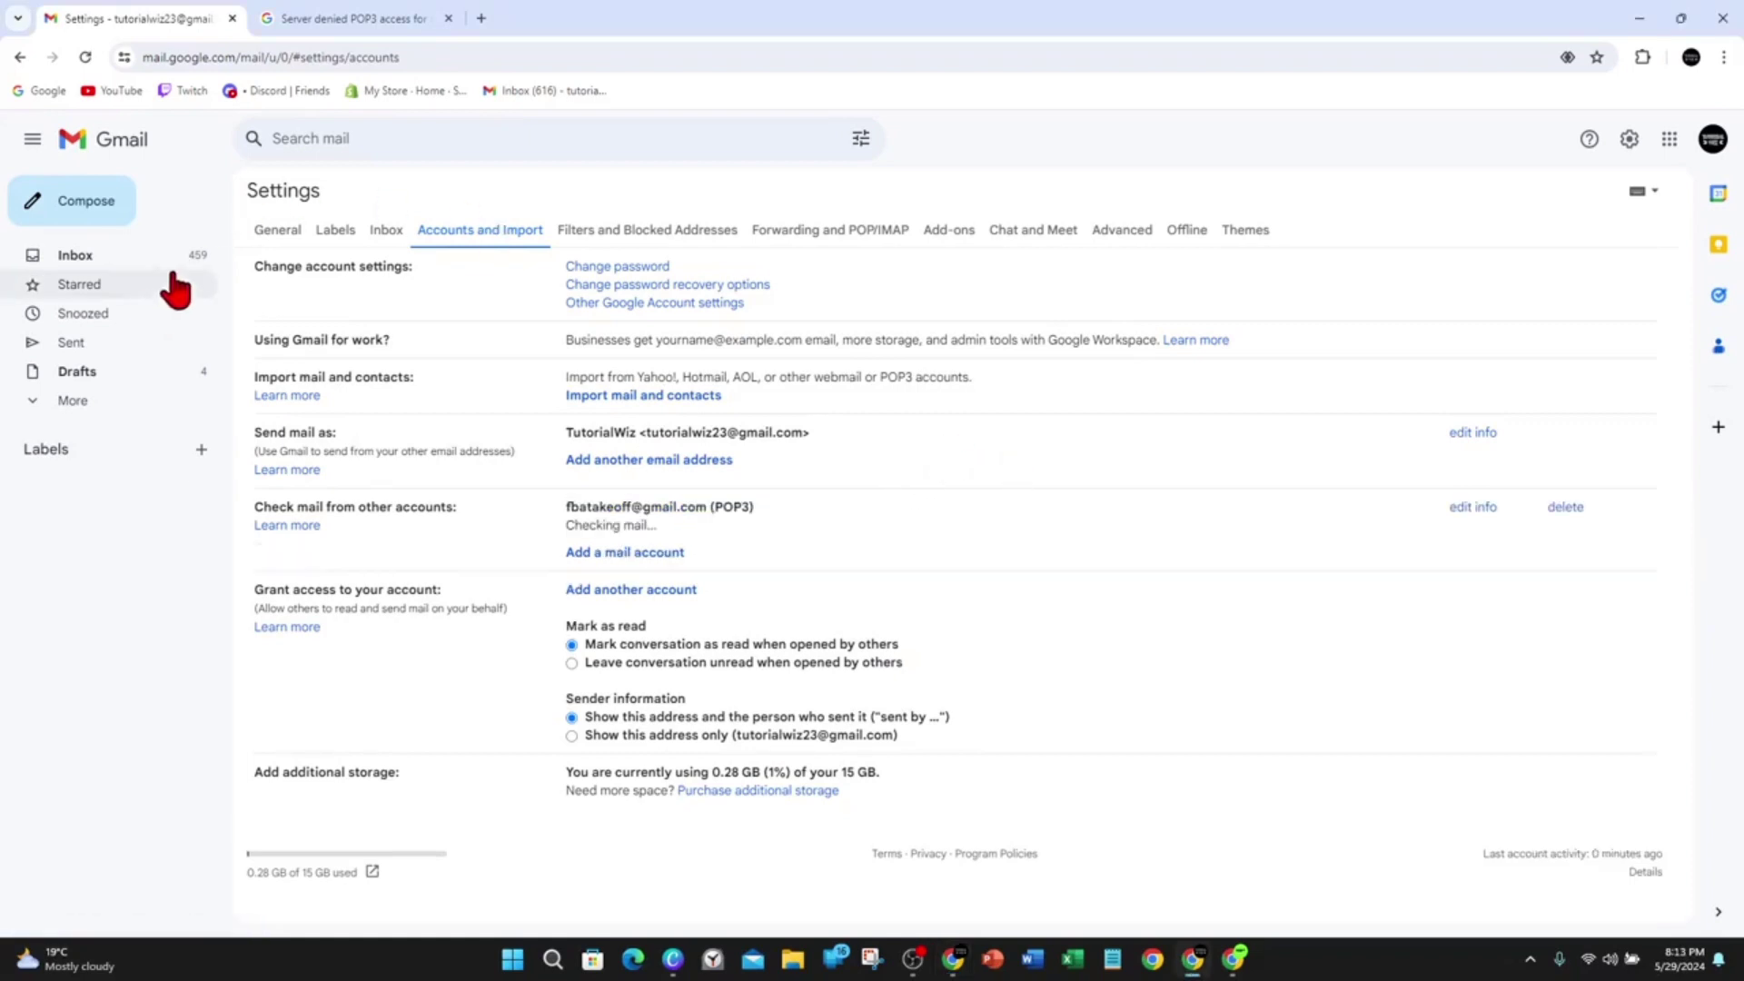
# Step: Review the account menu and the newly listed POP3 account line, then return to the Inbox
pyautogui.click(1712, 139)
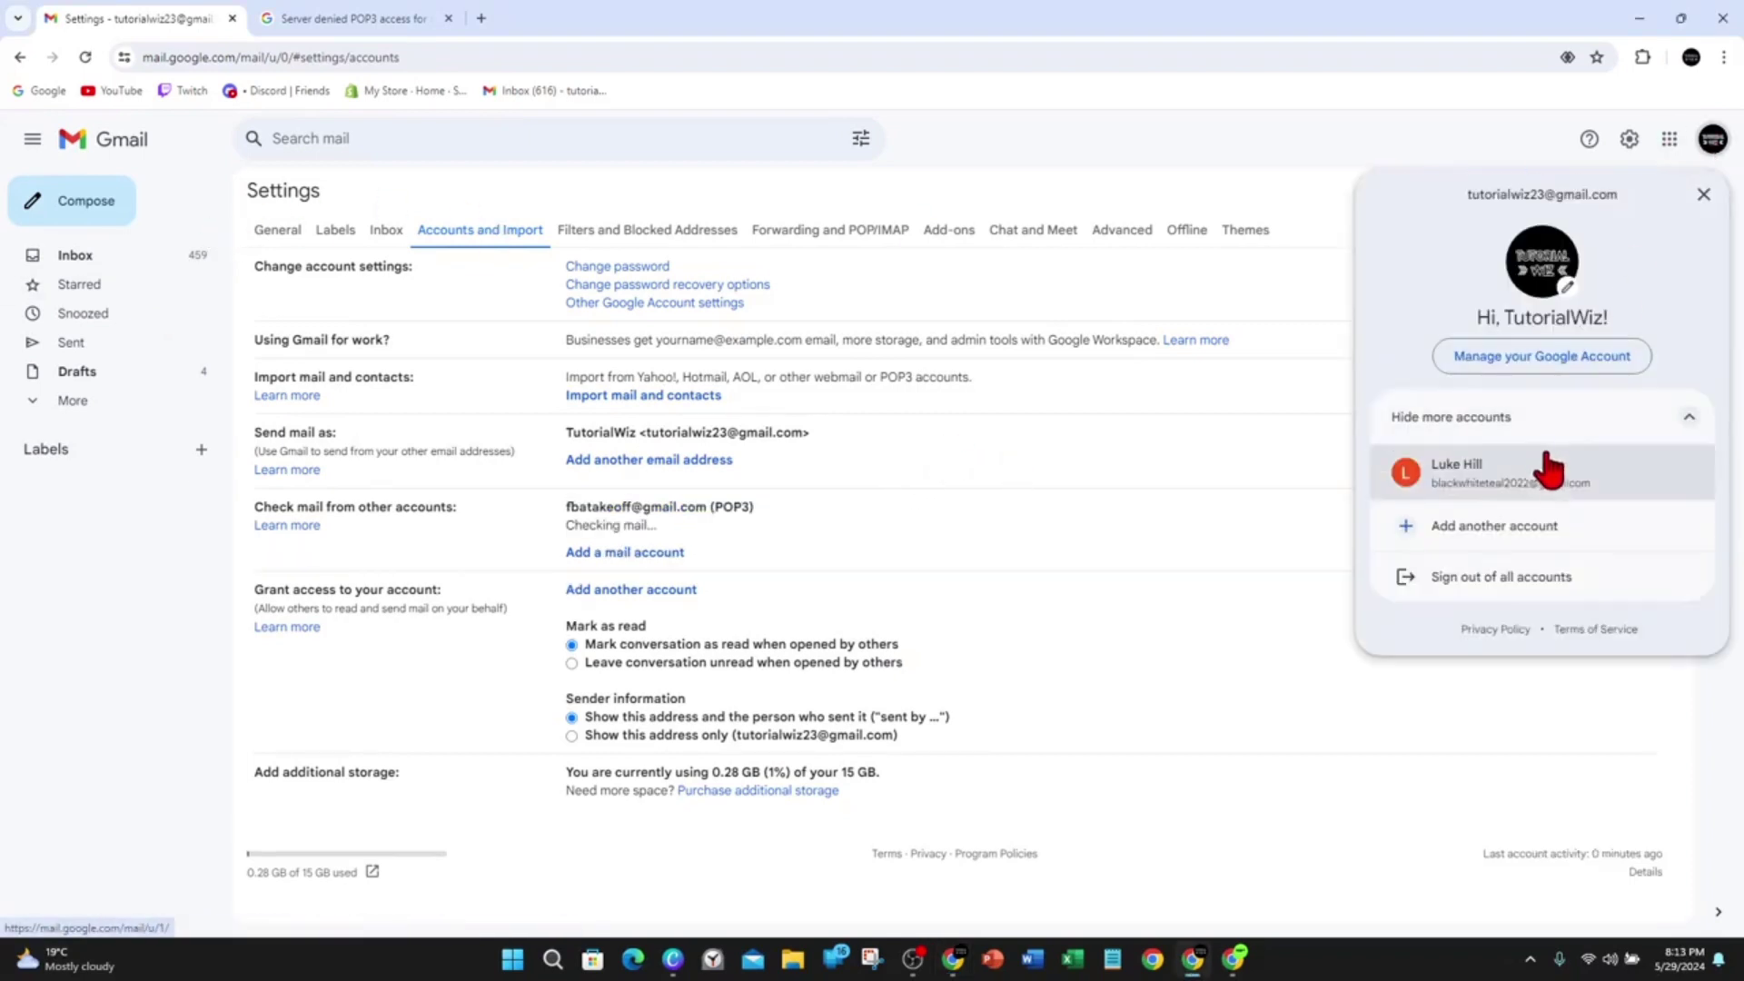
pyautogui.click(1282, 221)
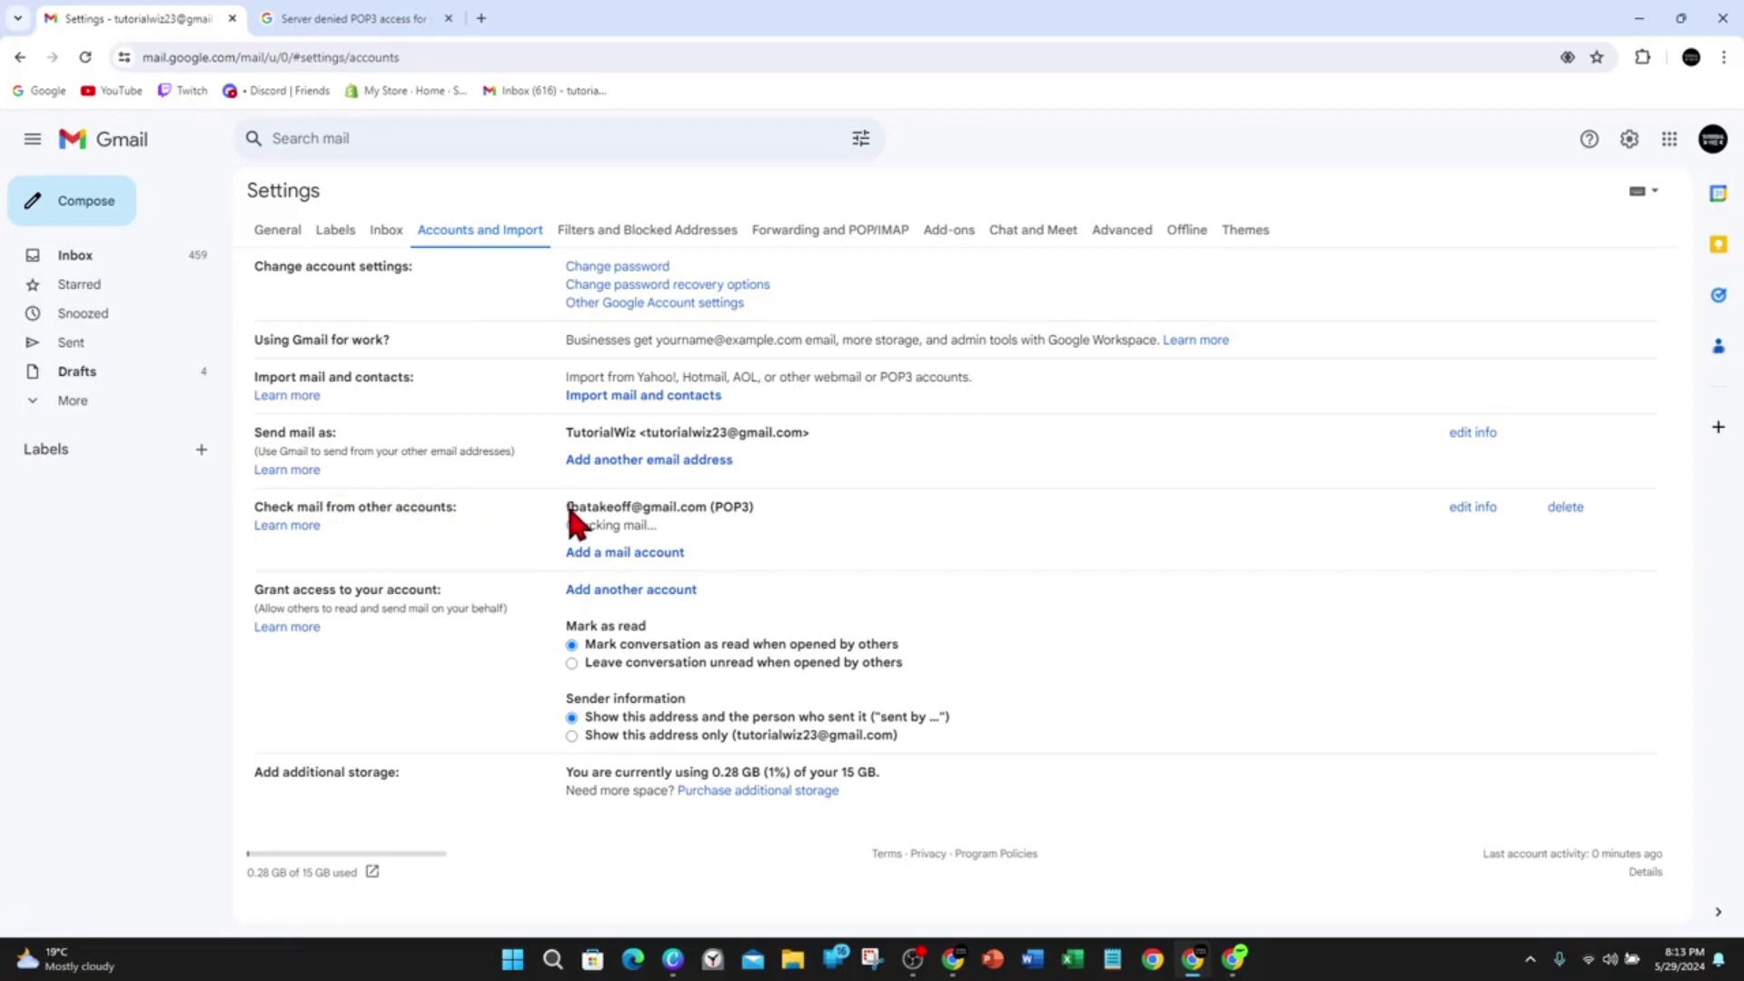
pyautogui.moveTo(579, 506); pyautogui.dragTo(699, 506)
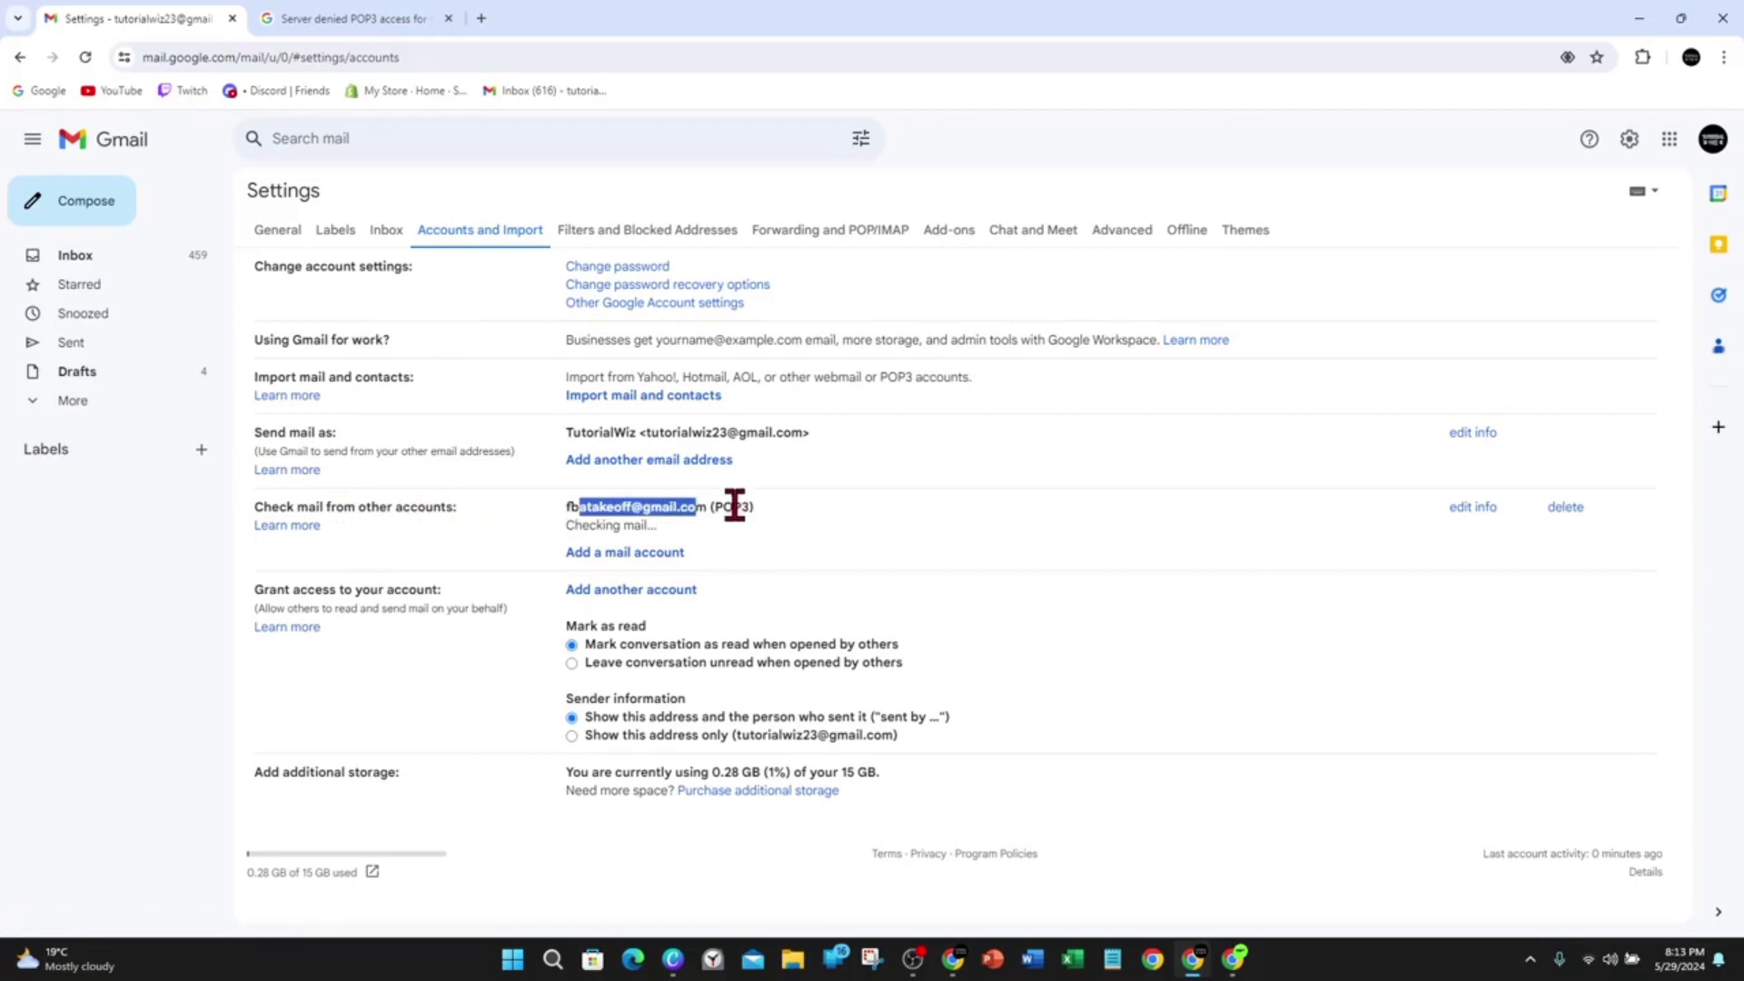
pyautogui.click(727, 506)
pyautogui.tripleClick(607, 516)
pyautogui.click(646, 519)
pyautogui.click(137, 256)
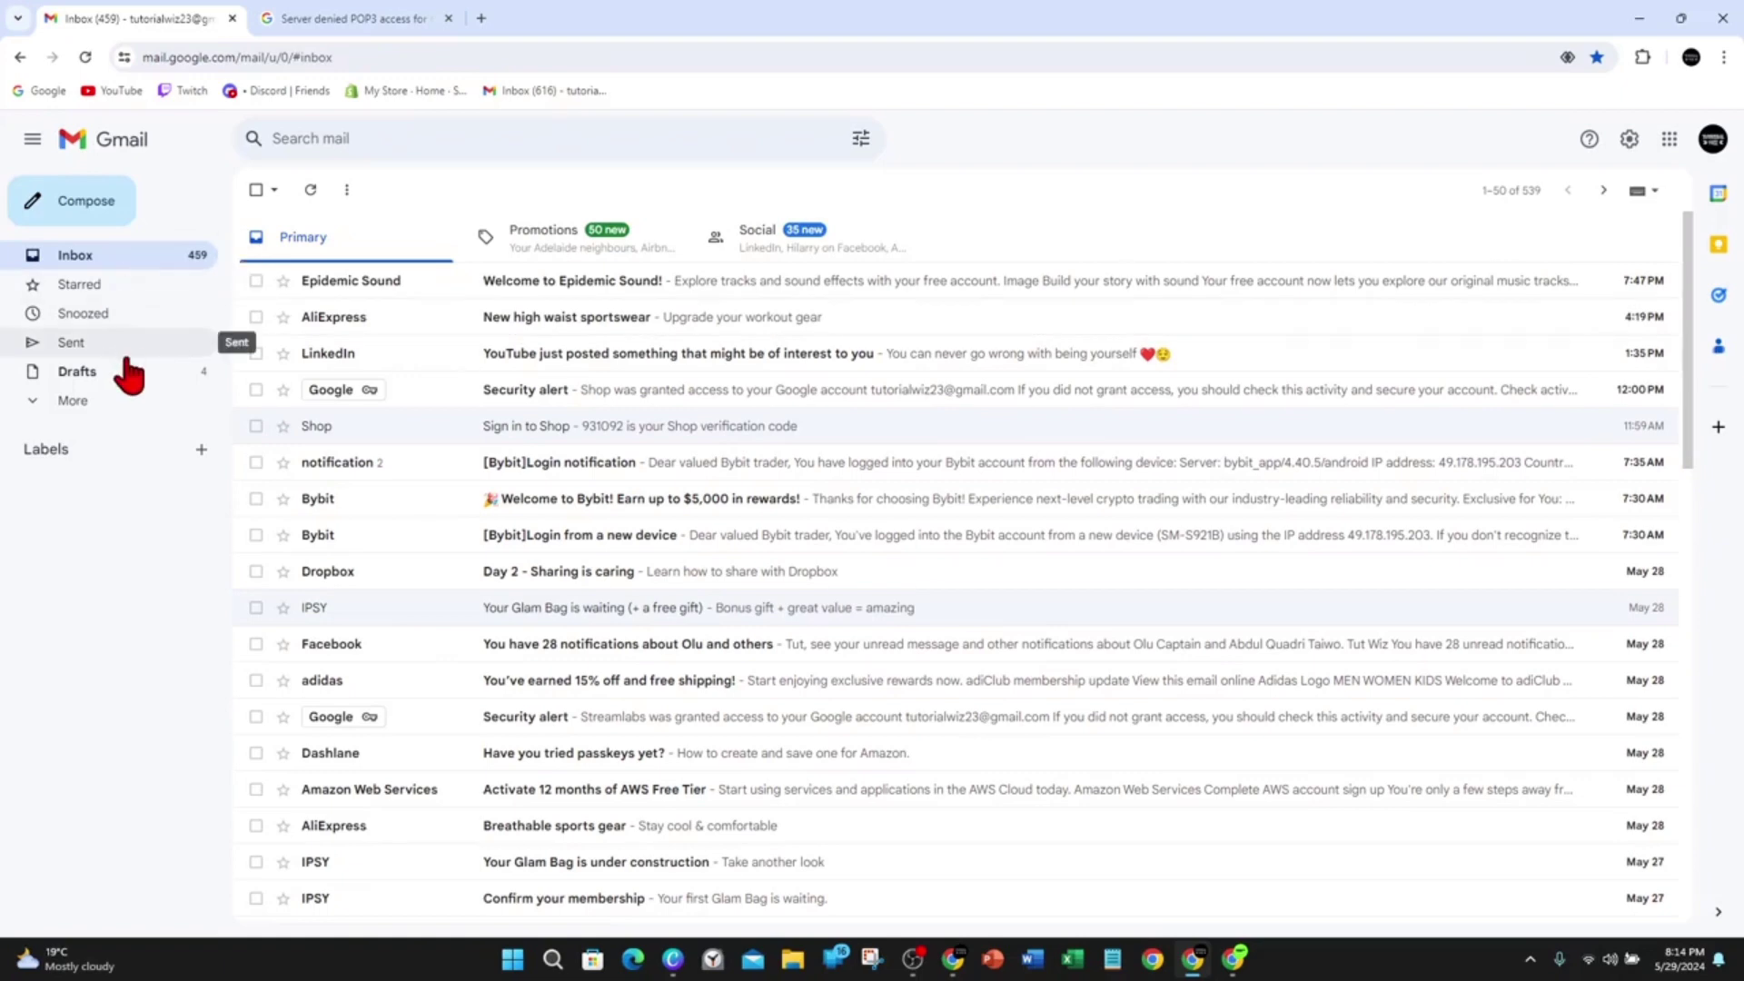
# Step: Open the full Gmail settings on the Accounts and Import tab
pyautogui.click(1630, 141)
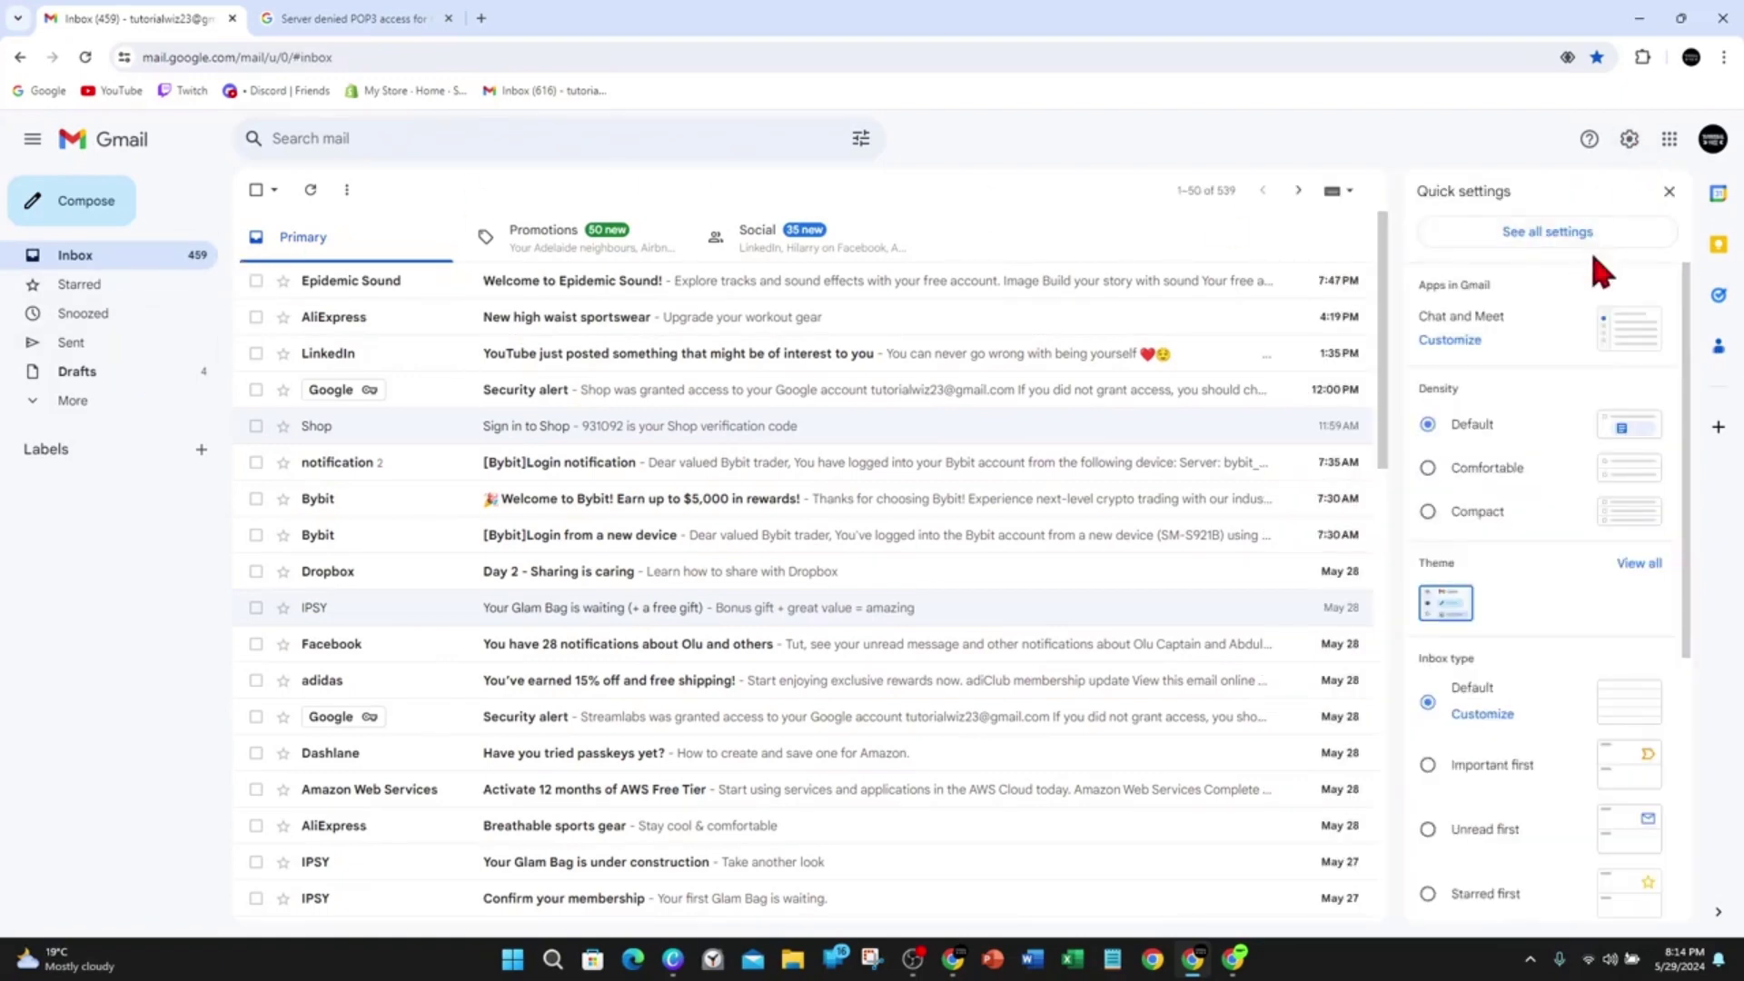
pyautogui.click(1583, 234)
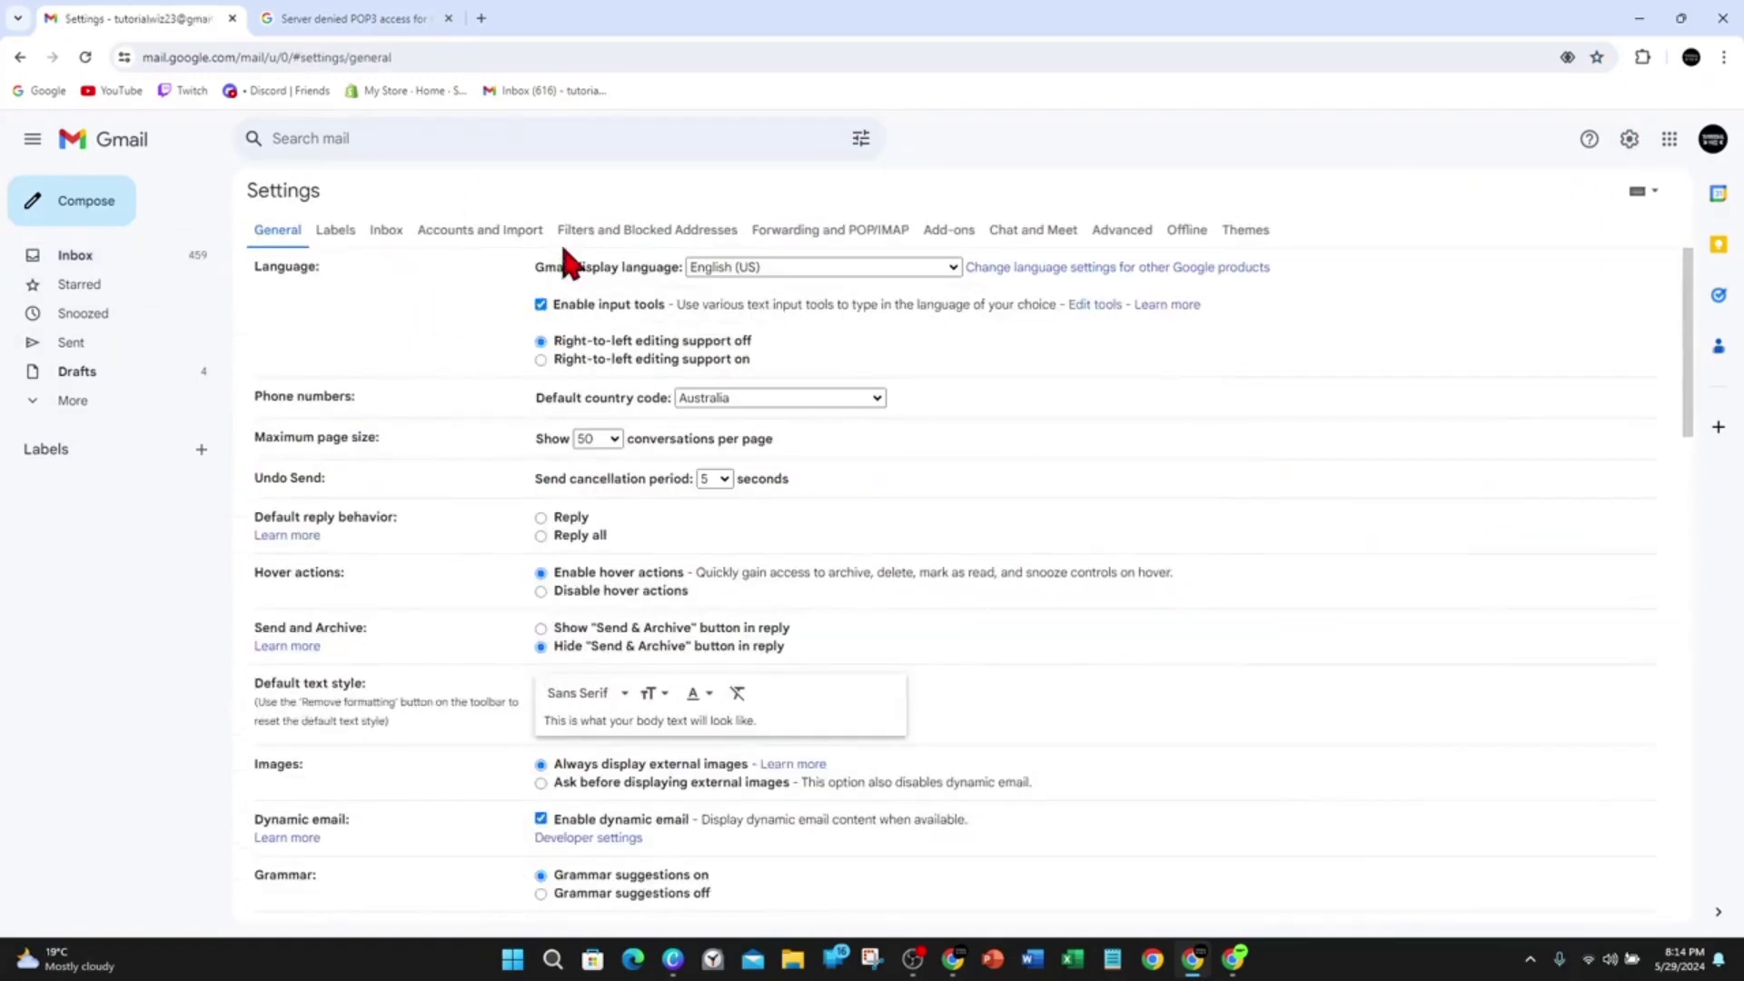
pyautogui.click(502, 229)
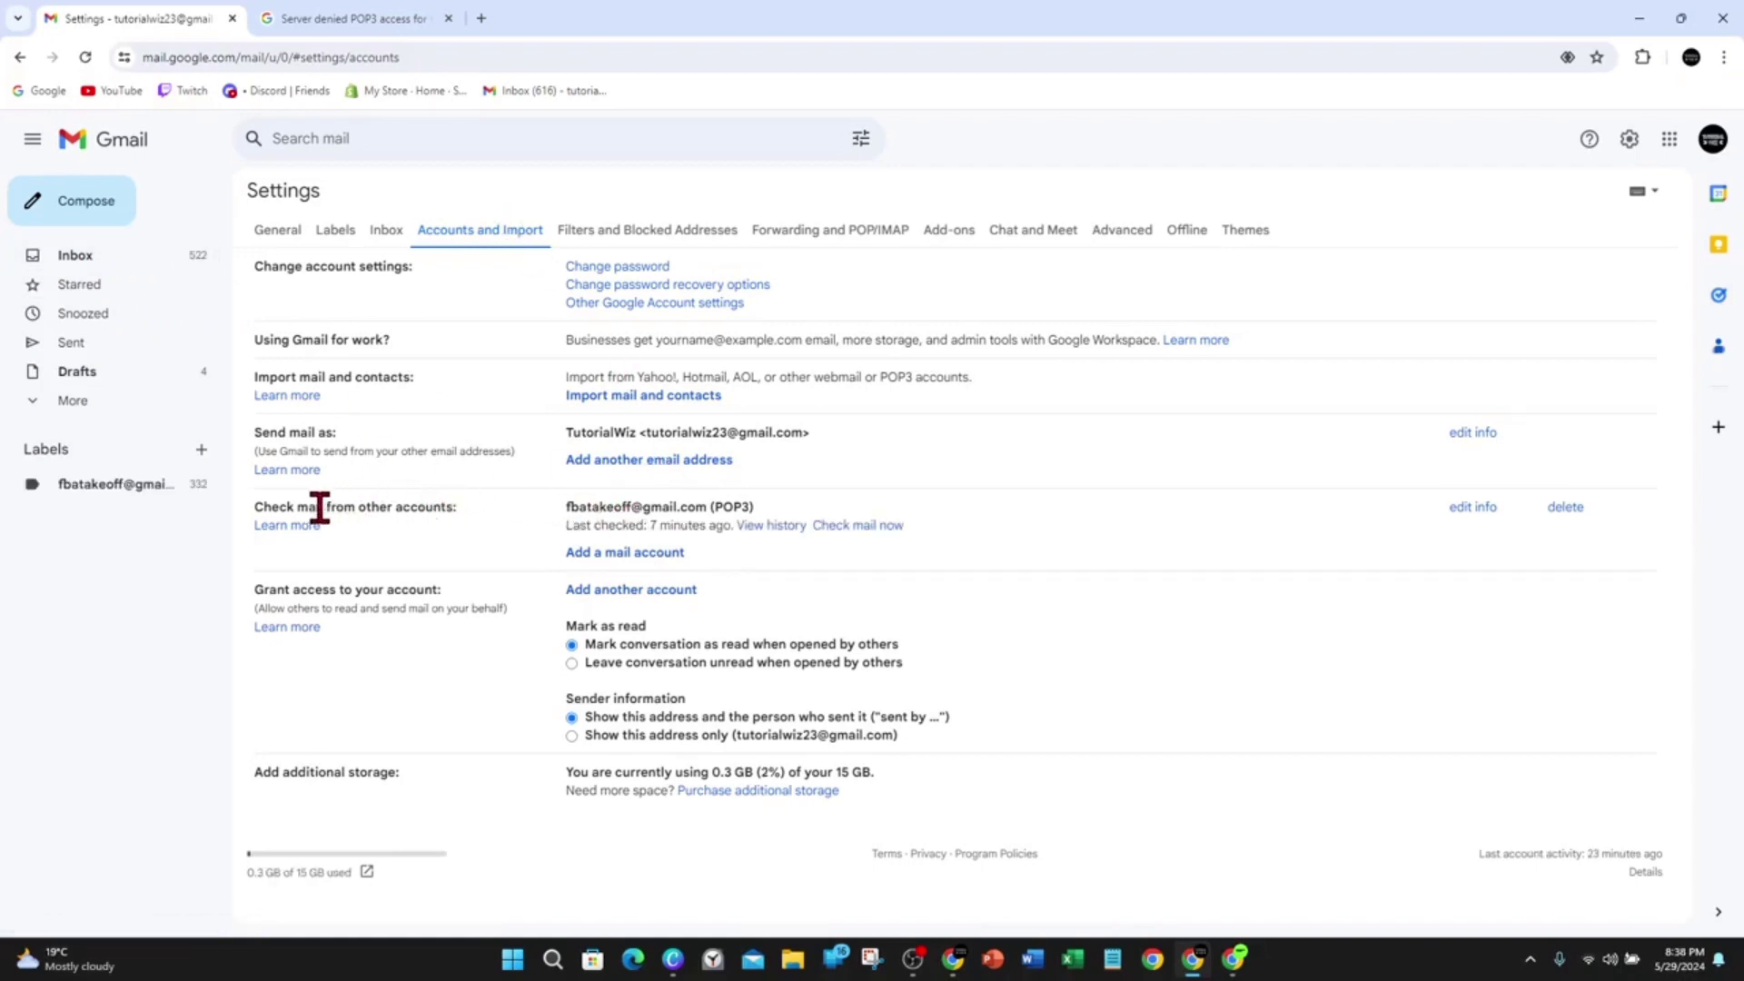
# Step: Check the POP3 account's last-checked time of 7 minutes ago and glance at the first account's window
pyautogui.moveTo(319, 508); pyautogui.dragTo(449, 510)
pyautogui.moveTo(591, 511); pyautogui.dragTo(688, 510)
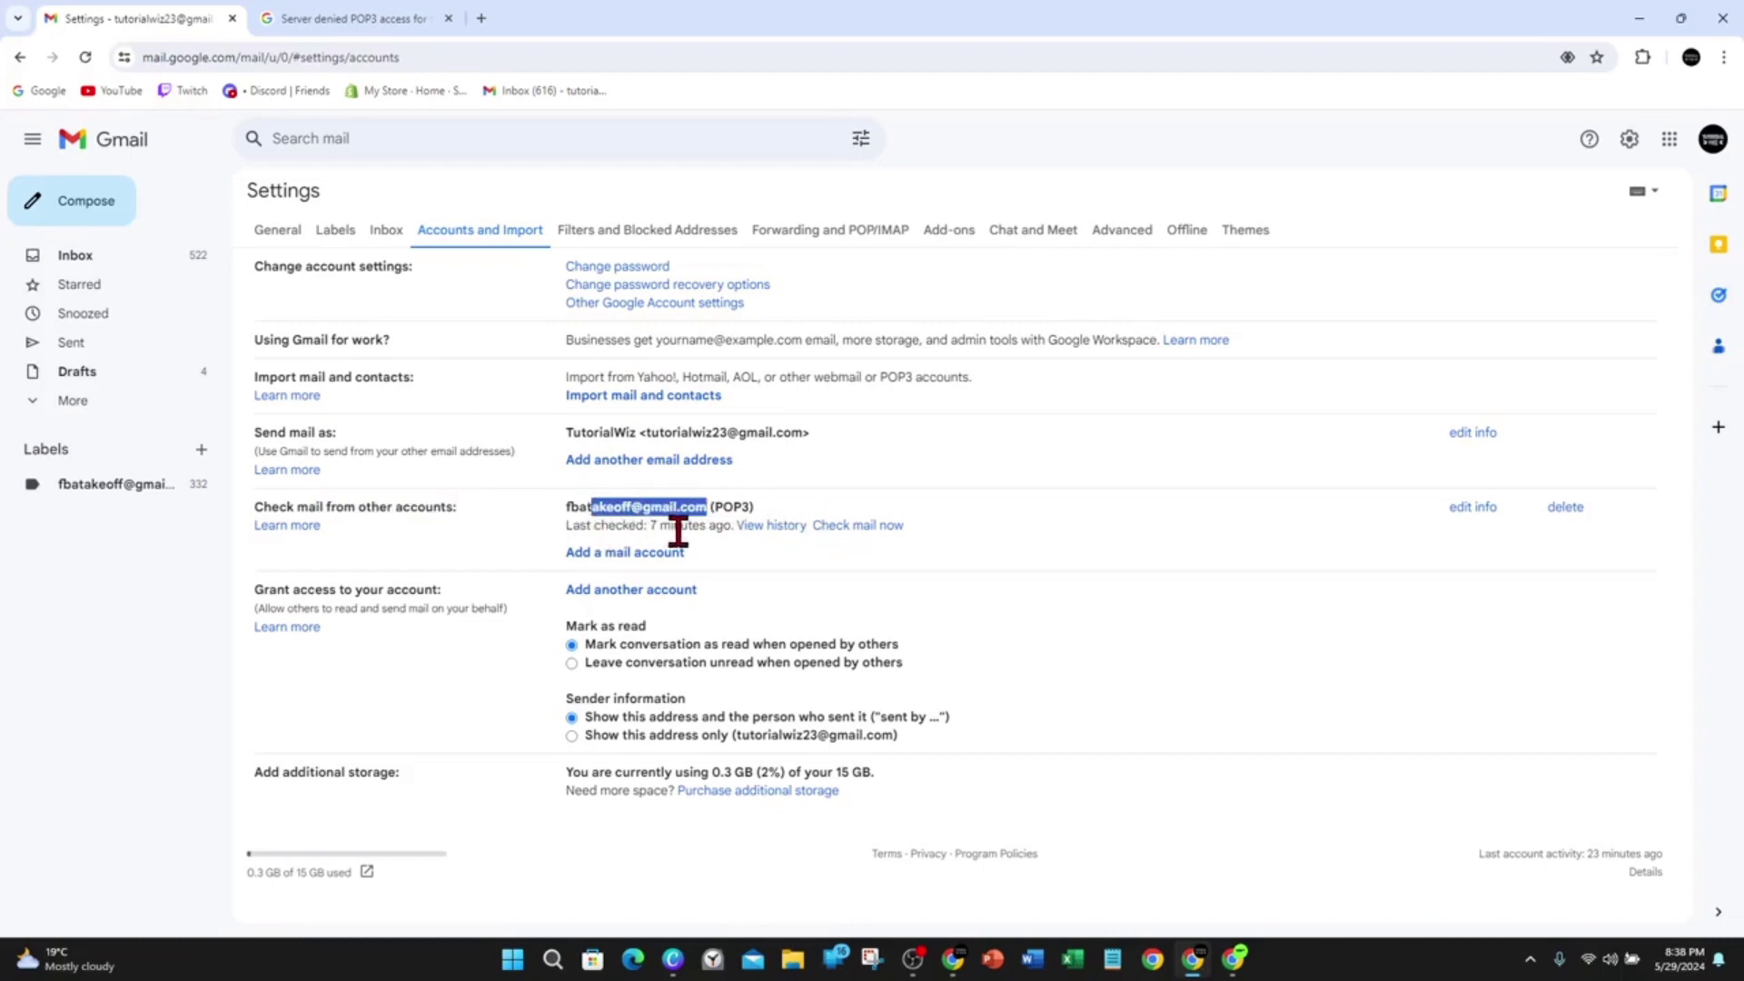
pyautogui.moveTo(678, 532); pyautogui.dragTo(722, 534)
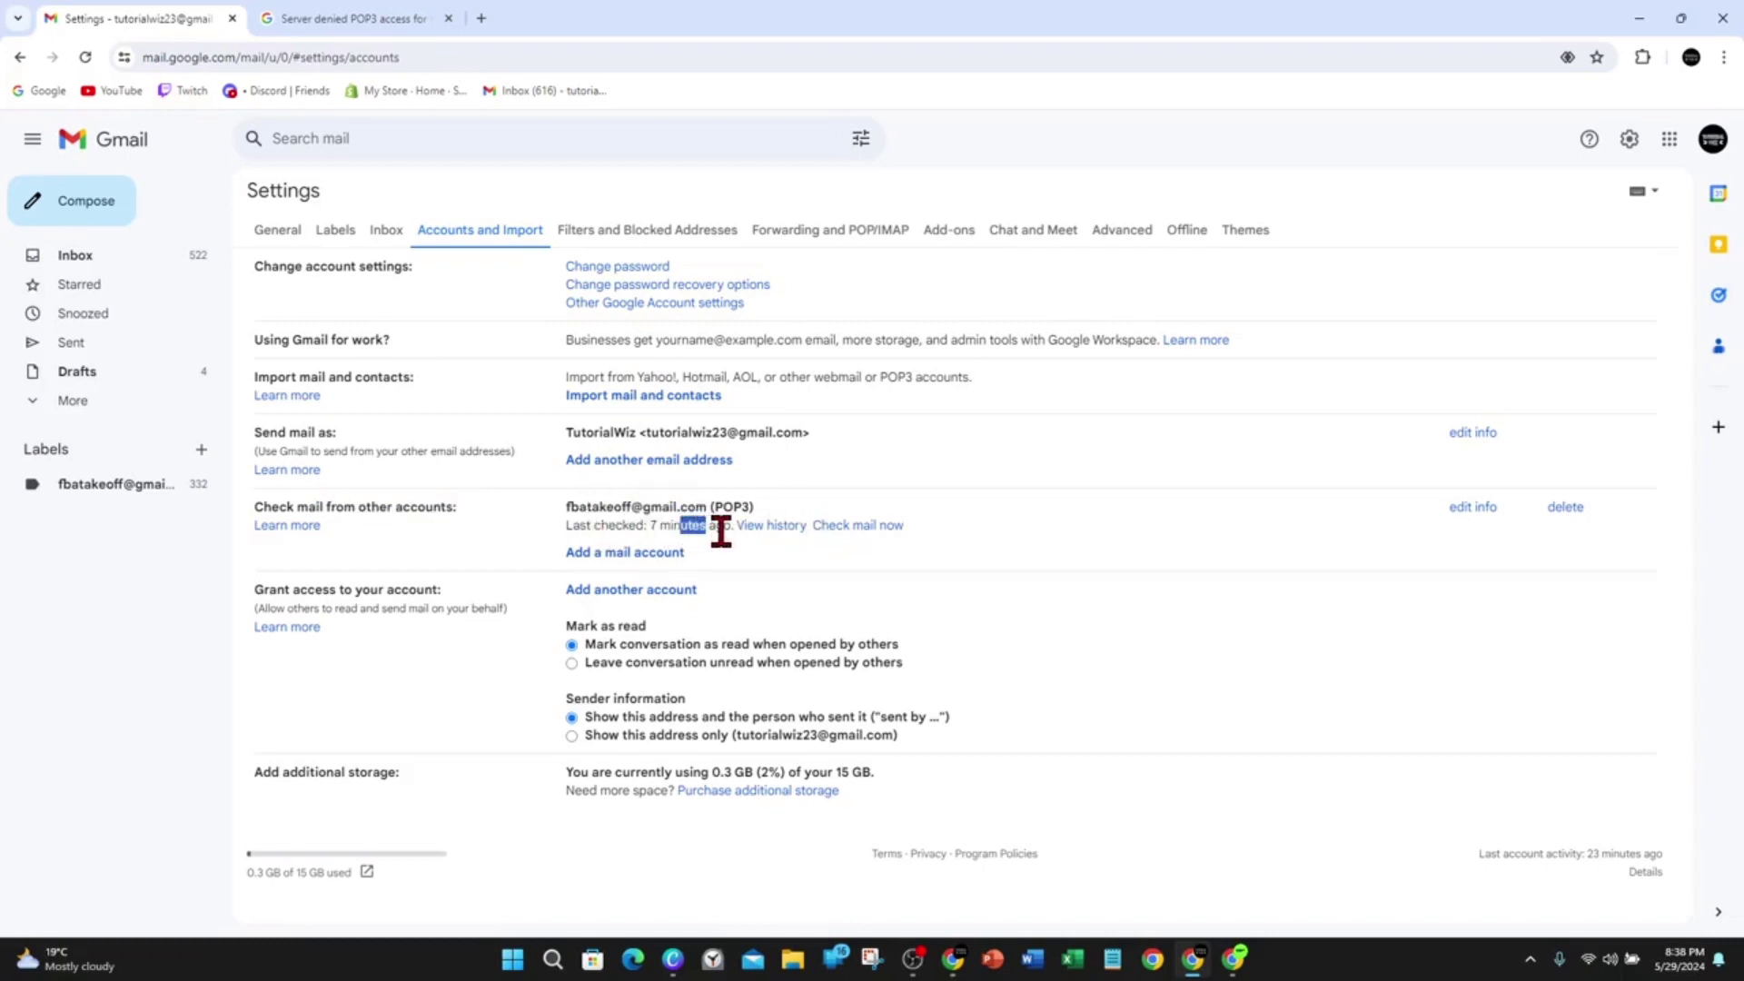
pyautogui.click(1237, 958)
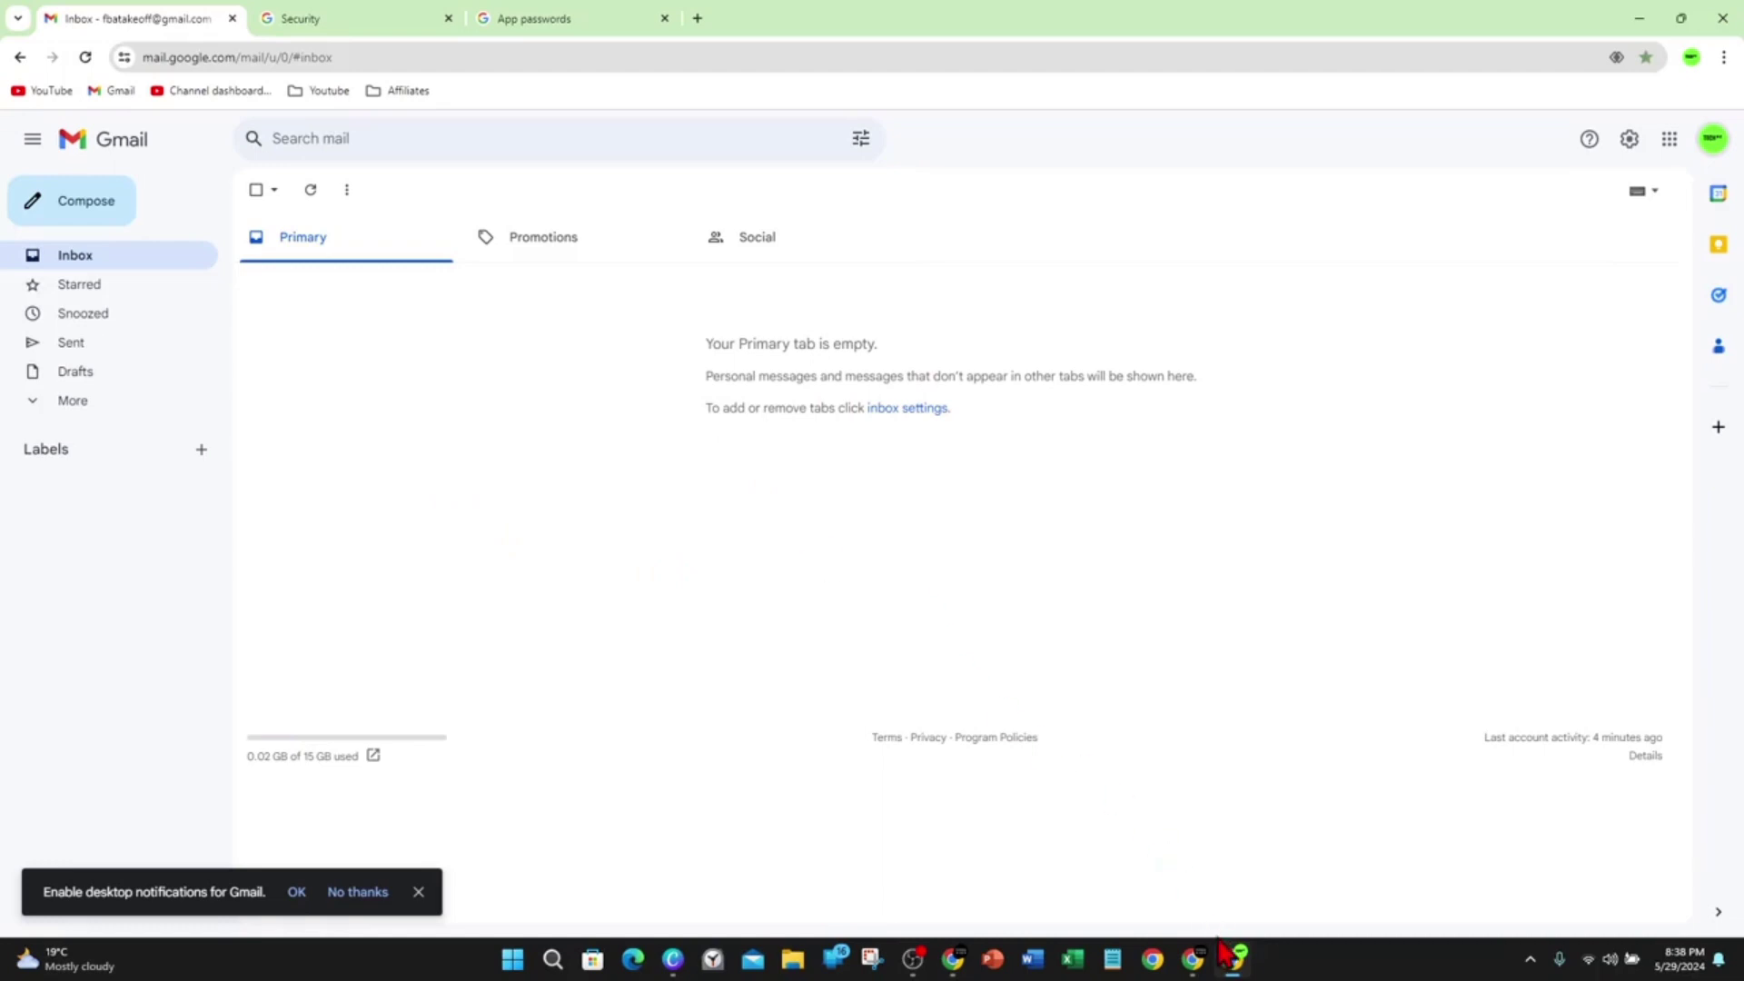
pyautogui.click(1207, 968)
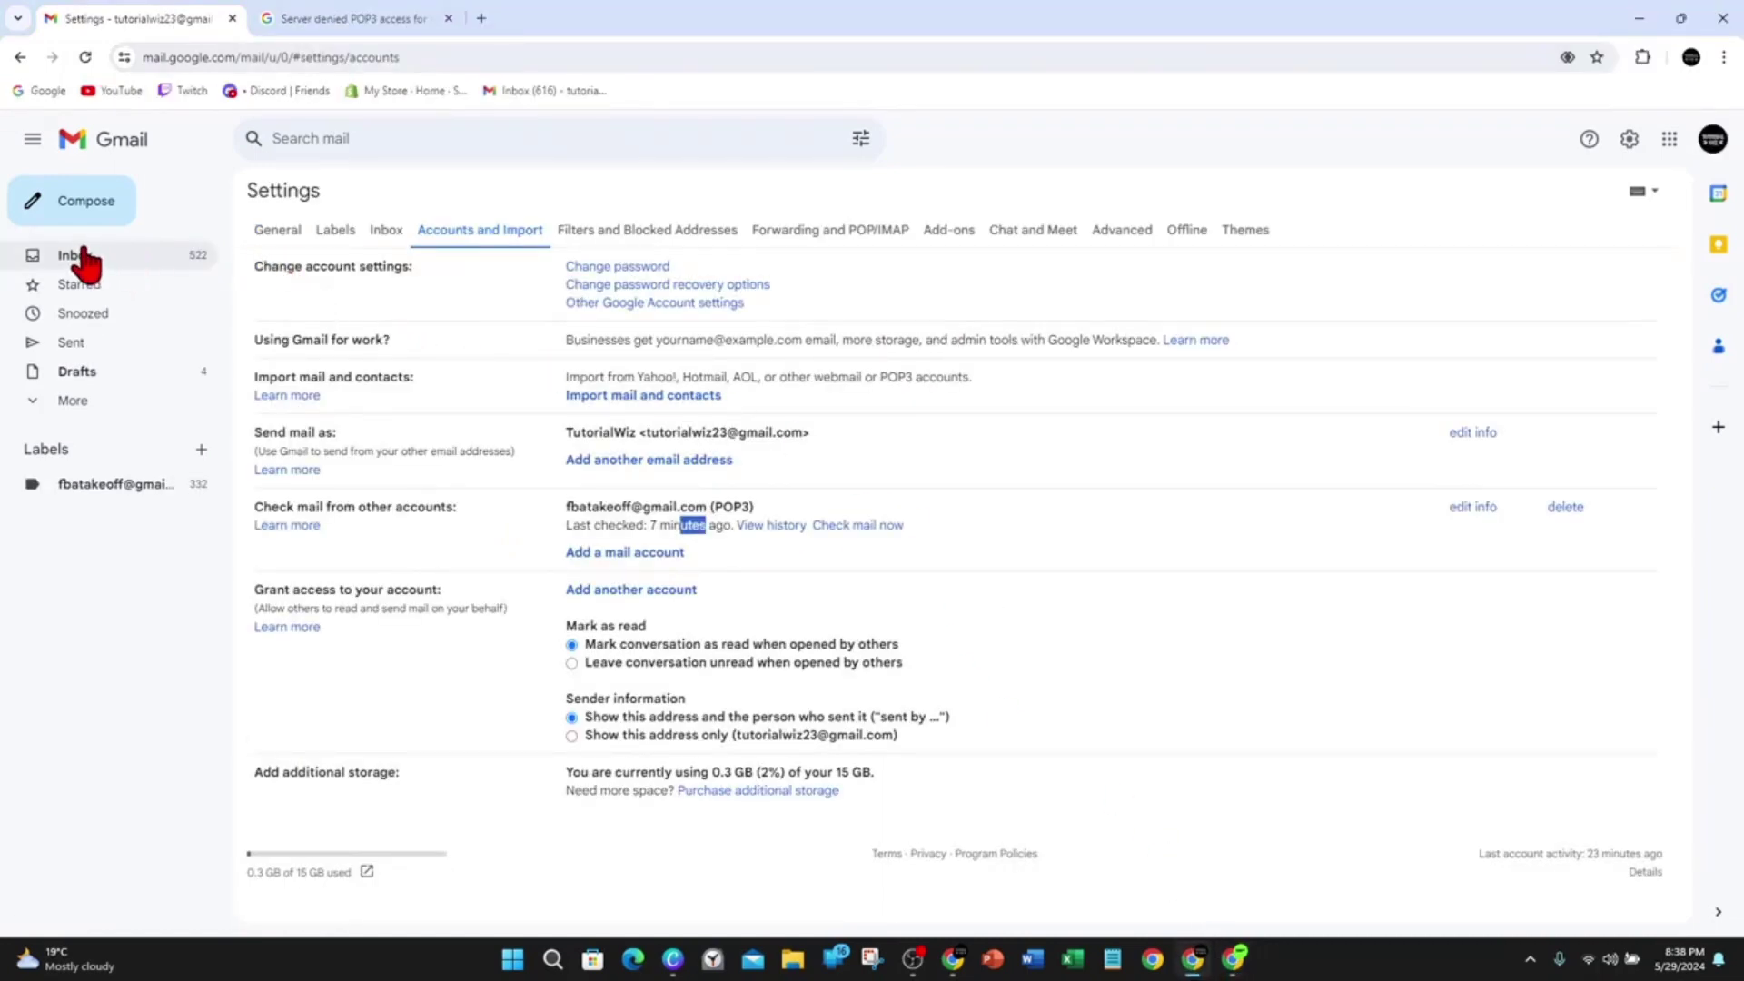
# Step: Open the Inbox and scroll through the imported messages
pyautogui.click(126, 250)
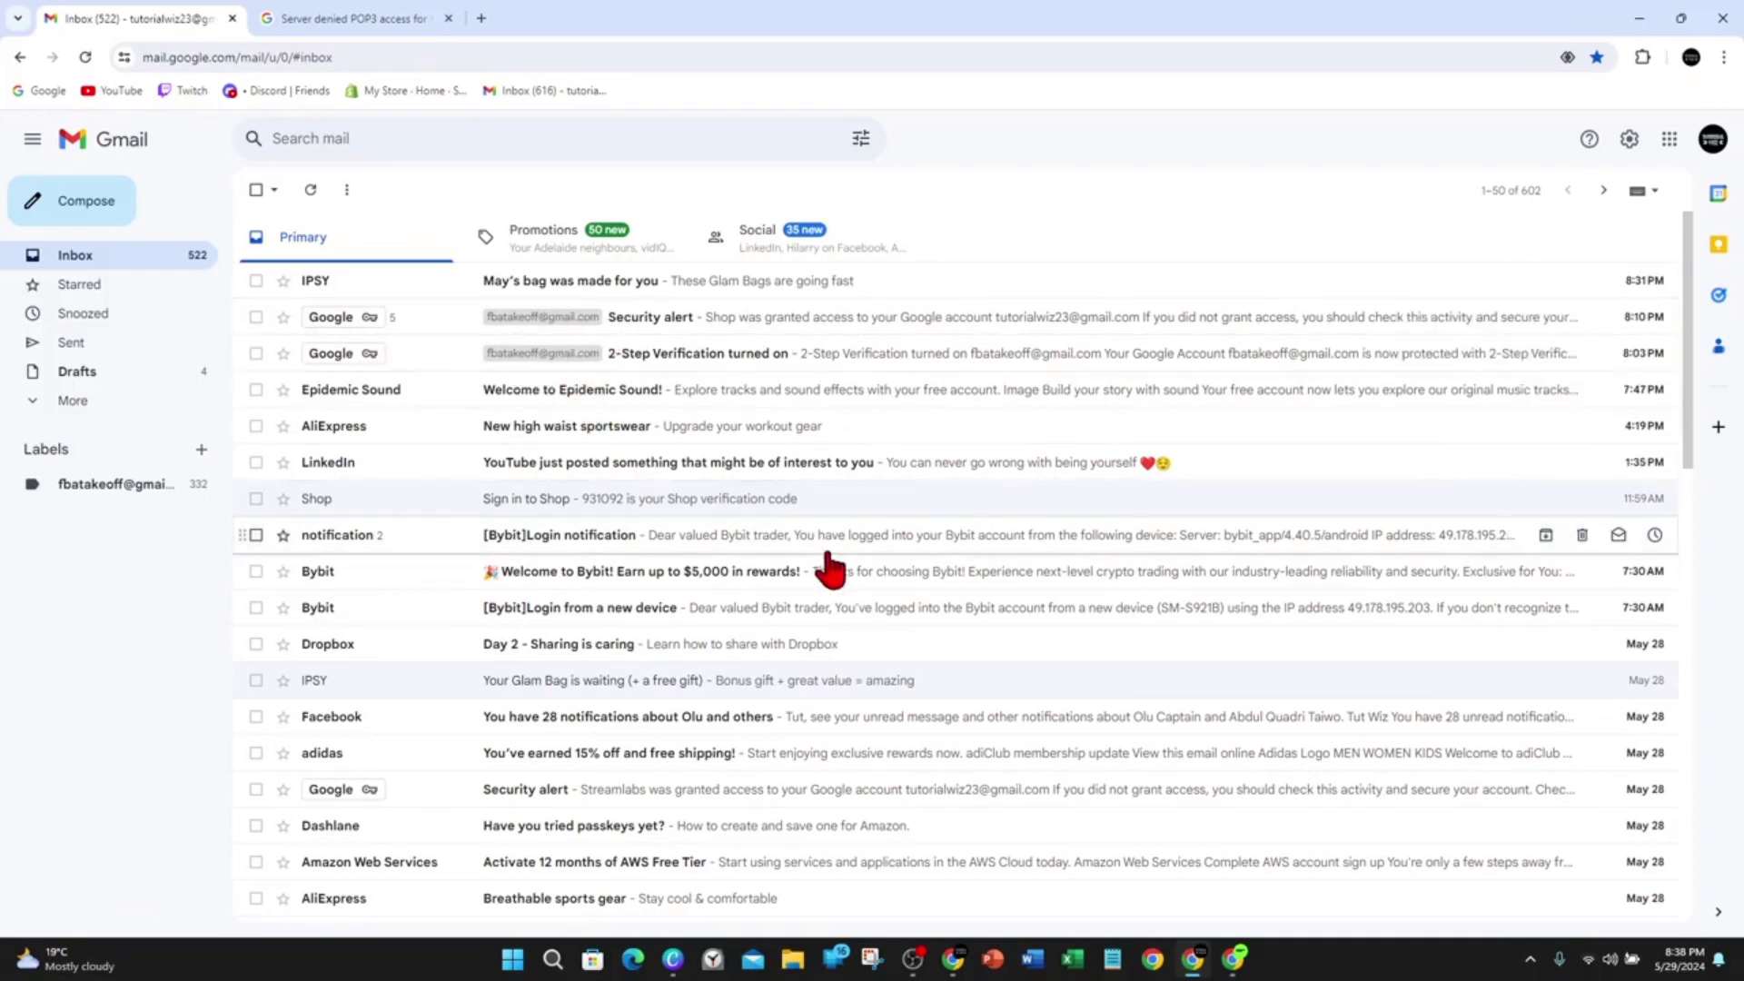
pyautogui.scroll(-9, 826, 572)
pyautogui.scroll(-5, 832, 586)
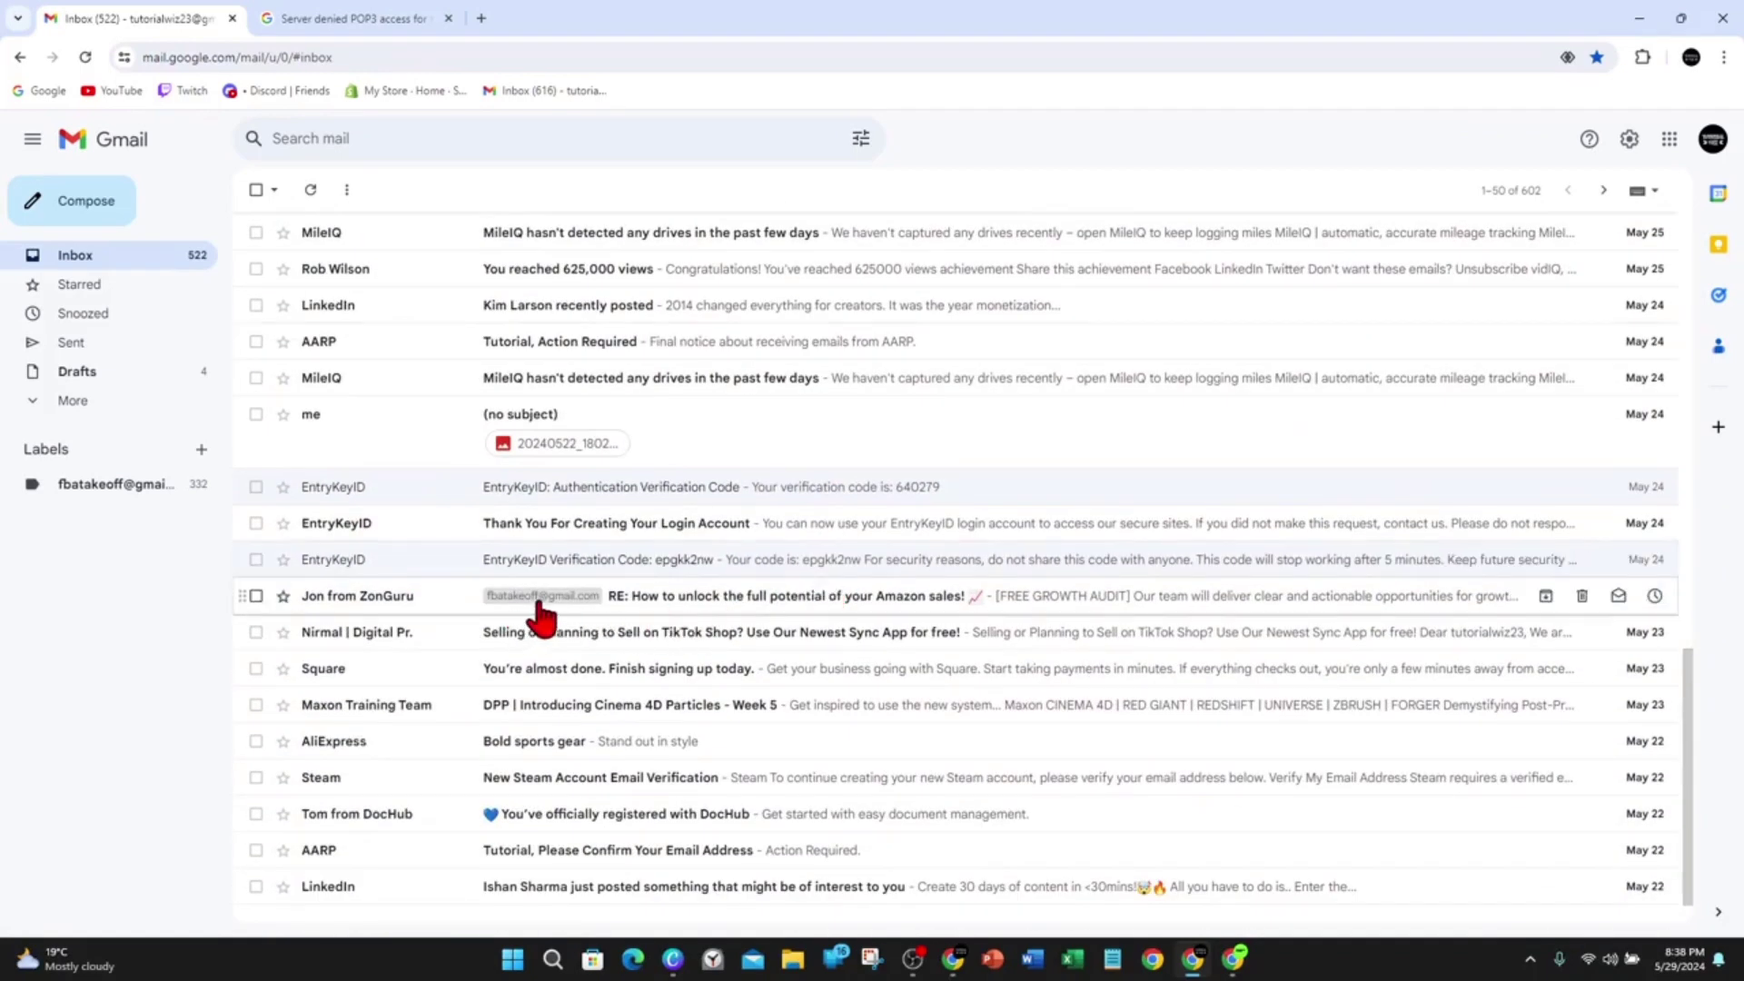
pyautogui.scroll(-1, 568, 609)
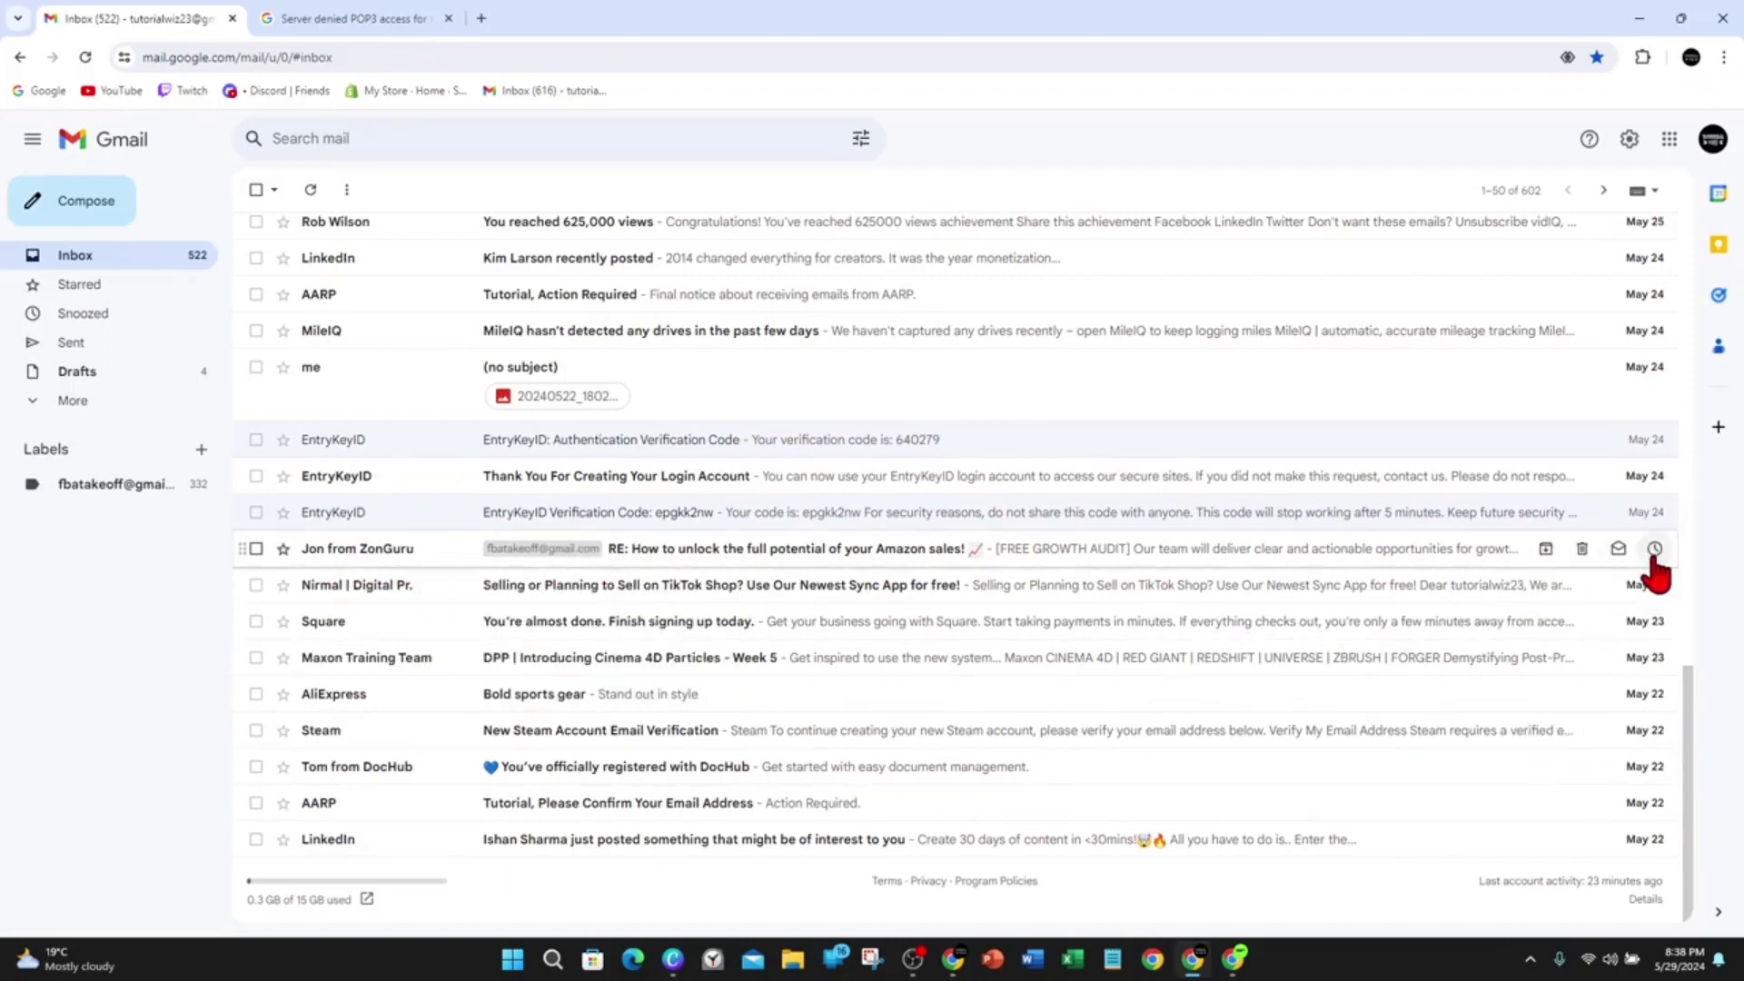
pyautogui.scroll(7, 827, 771)
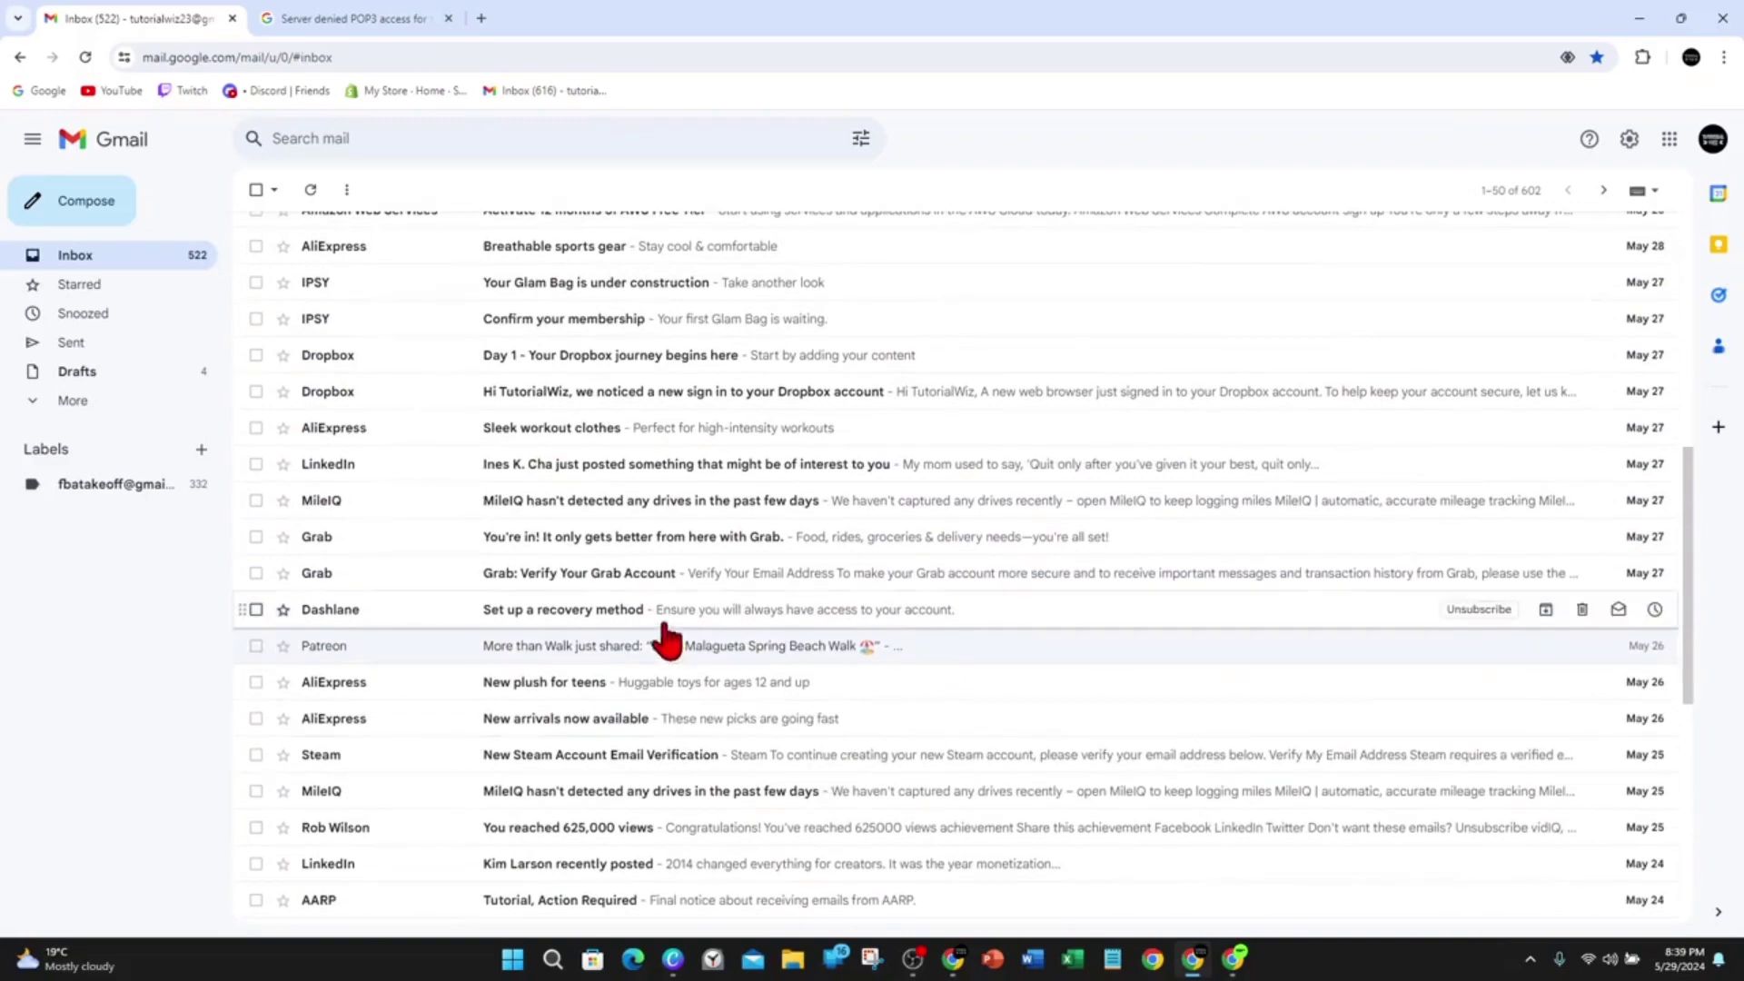
# Step: Page forward through the inbox to messages 101–150 of 602
pyautogui.click(1604, 191)
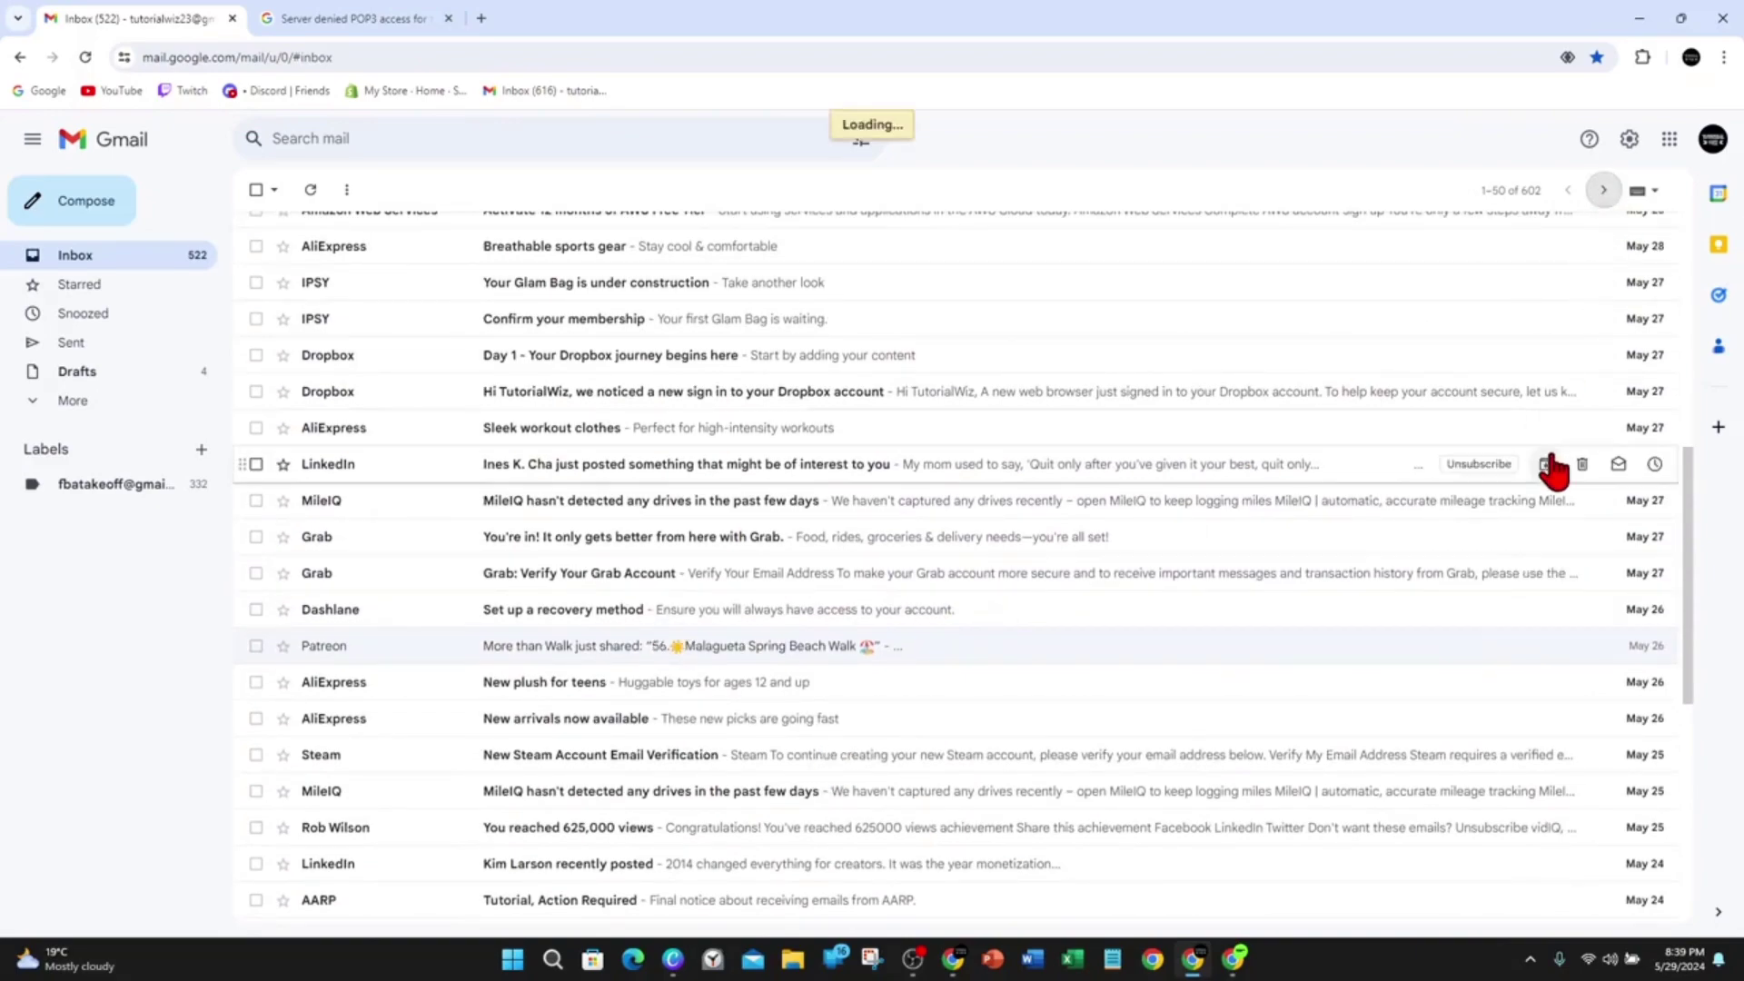
pyautogui.scroll(-6, 790, 572)
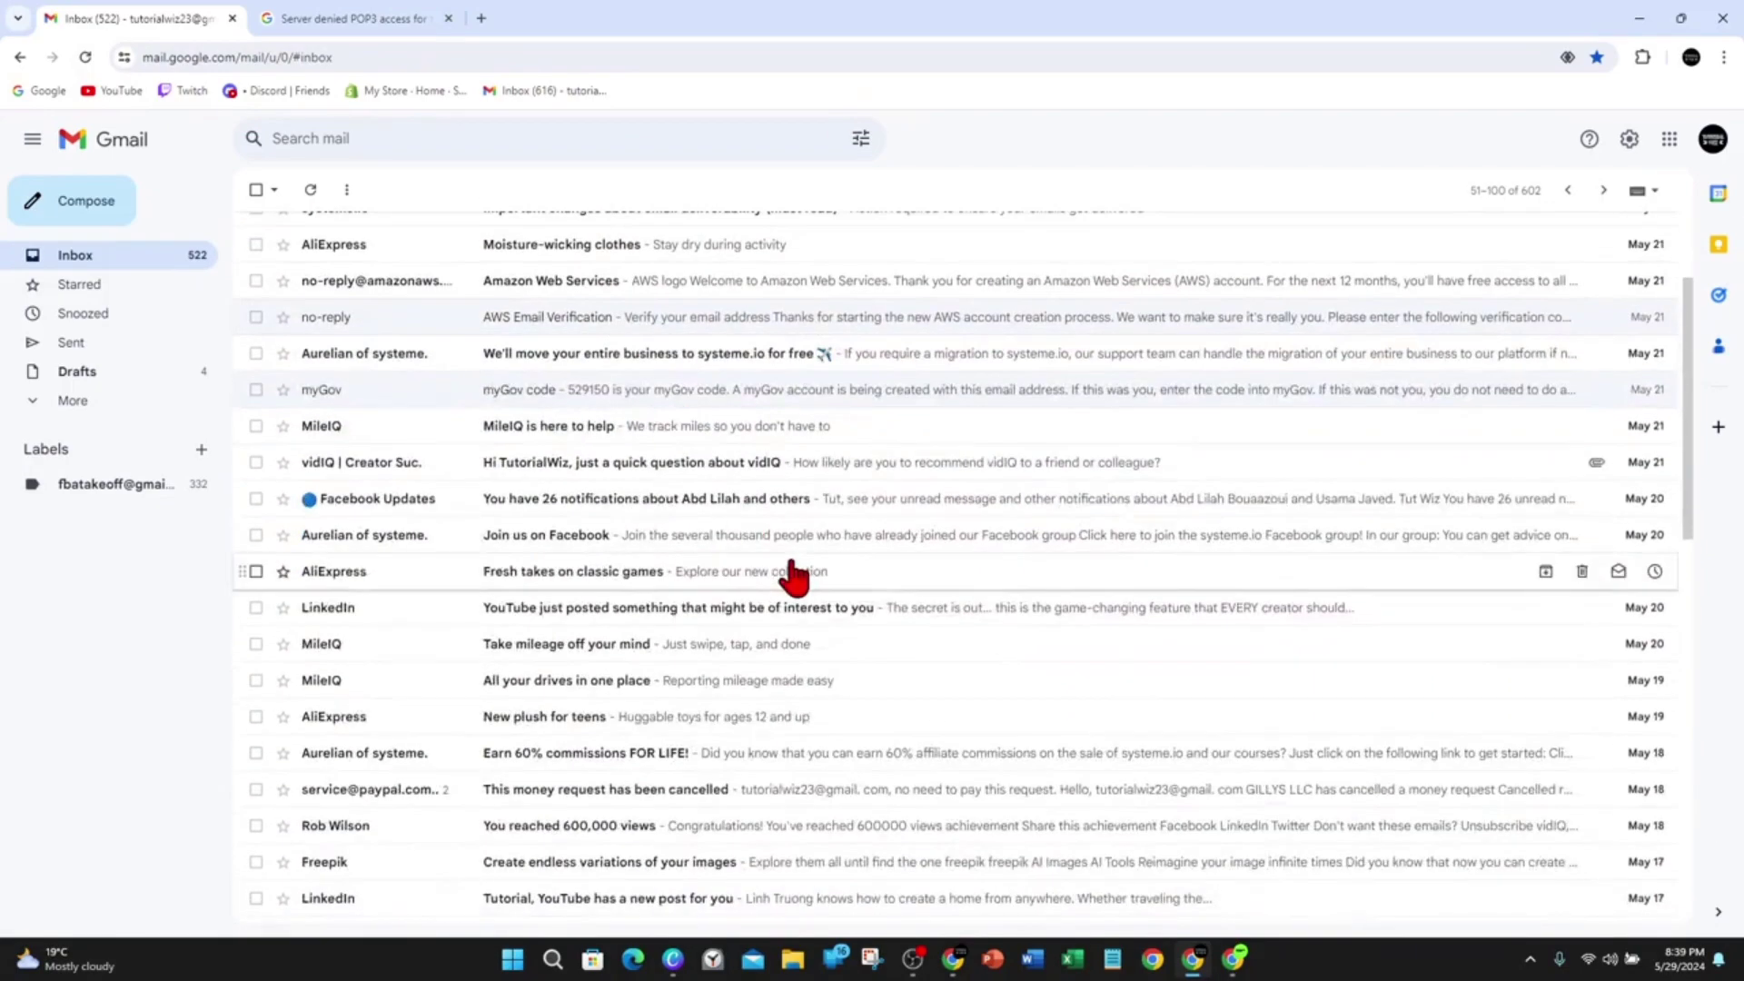
pyautogui.scroll(-7, 791, 572)
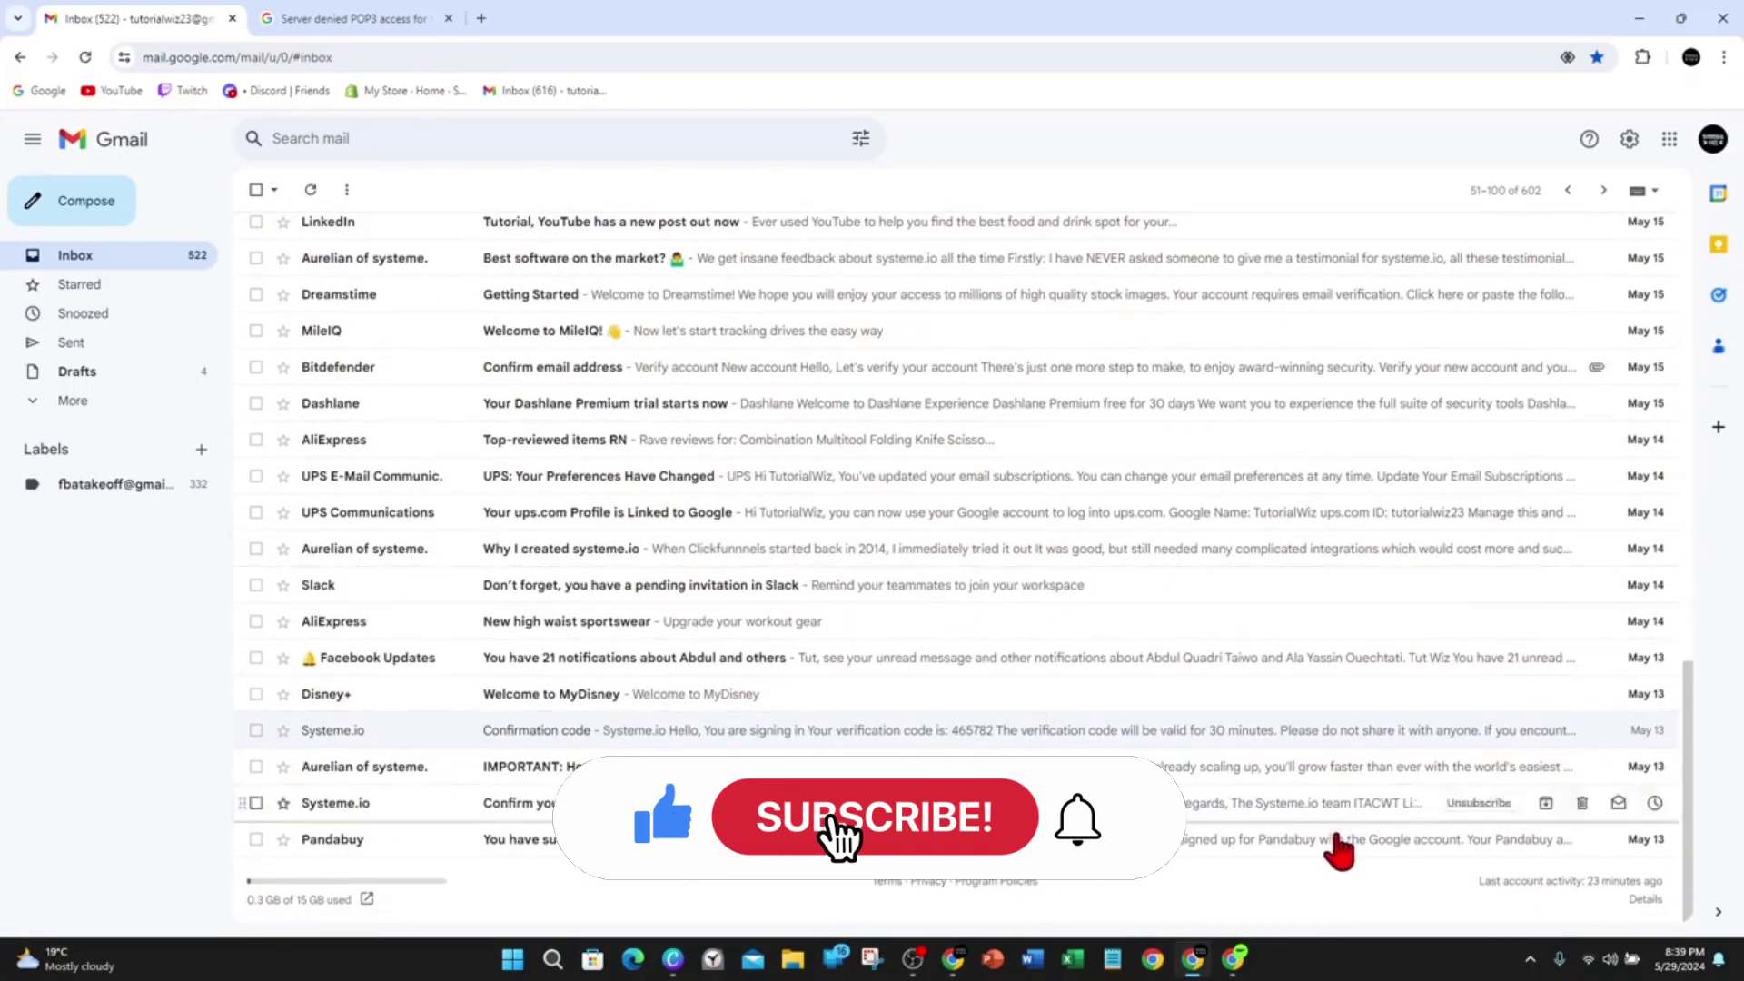
pyautogui.scroll(1, 1545, 626)
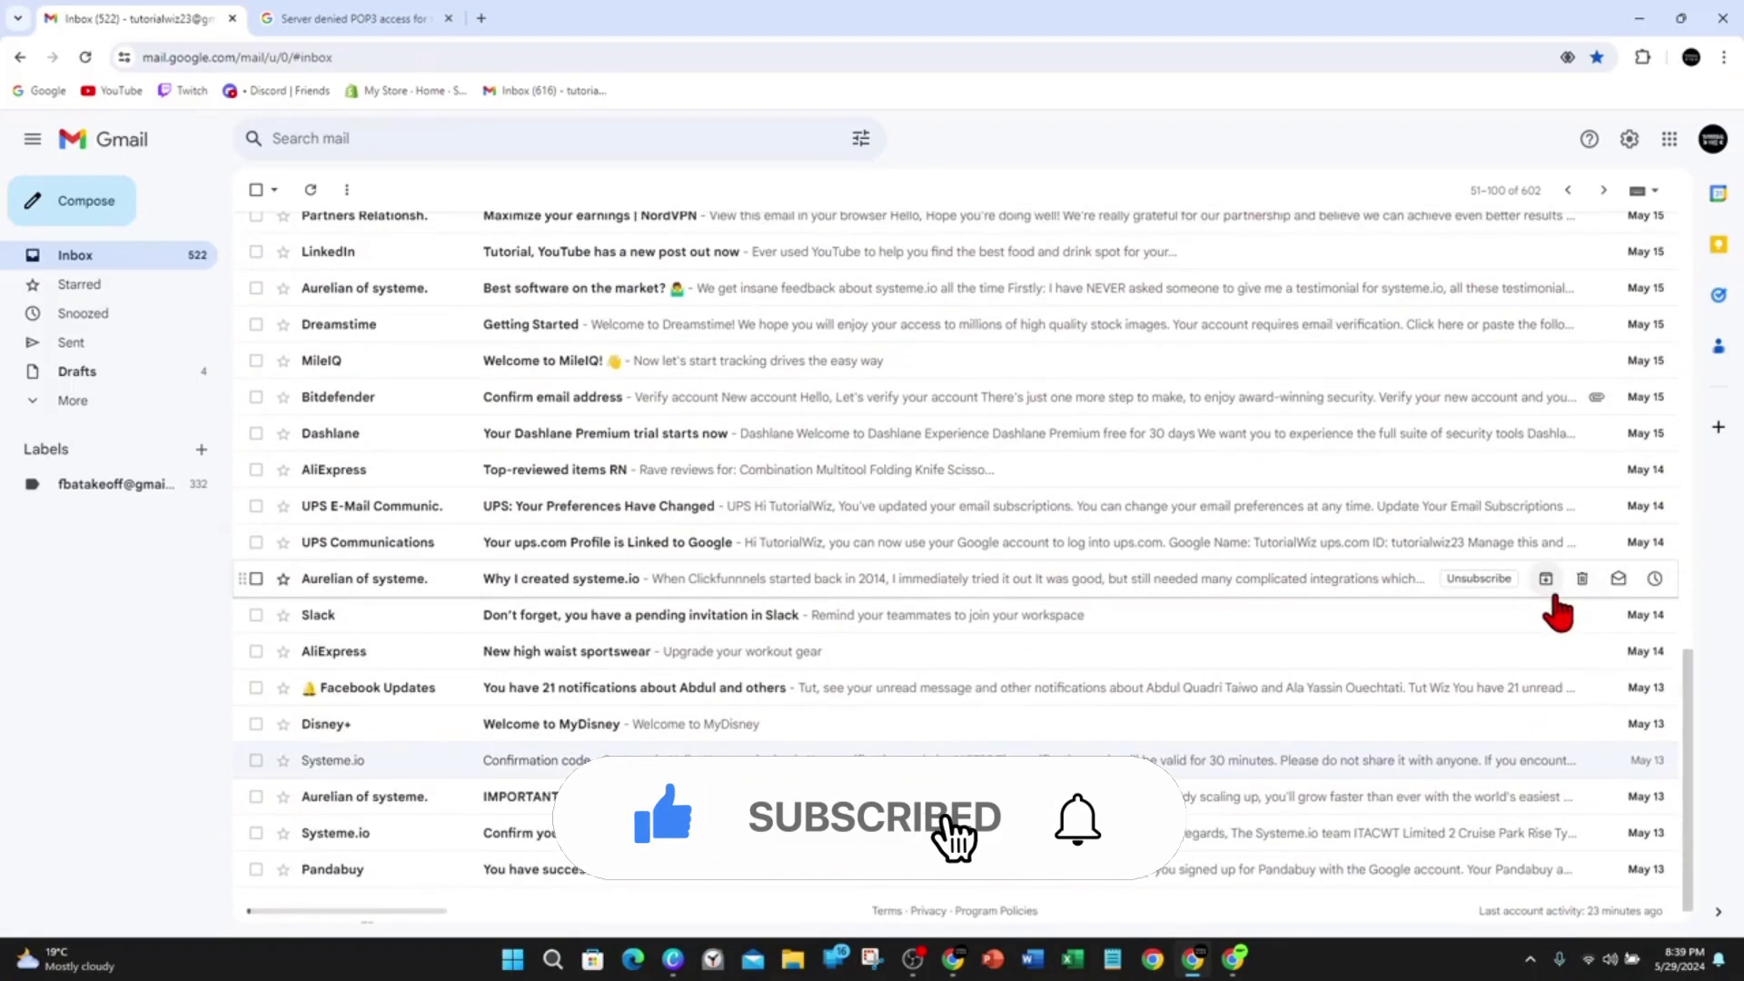
pyautogui.click(1603, 190)
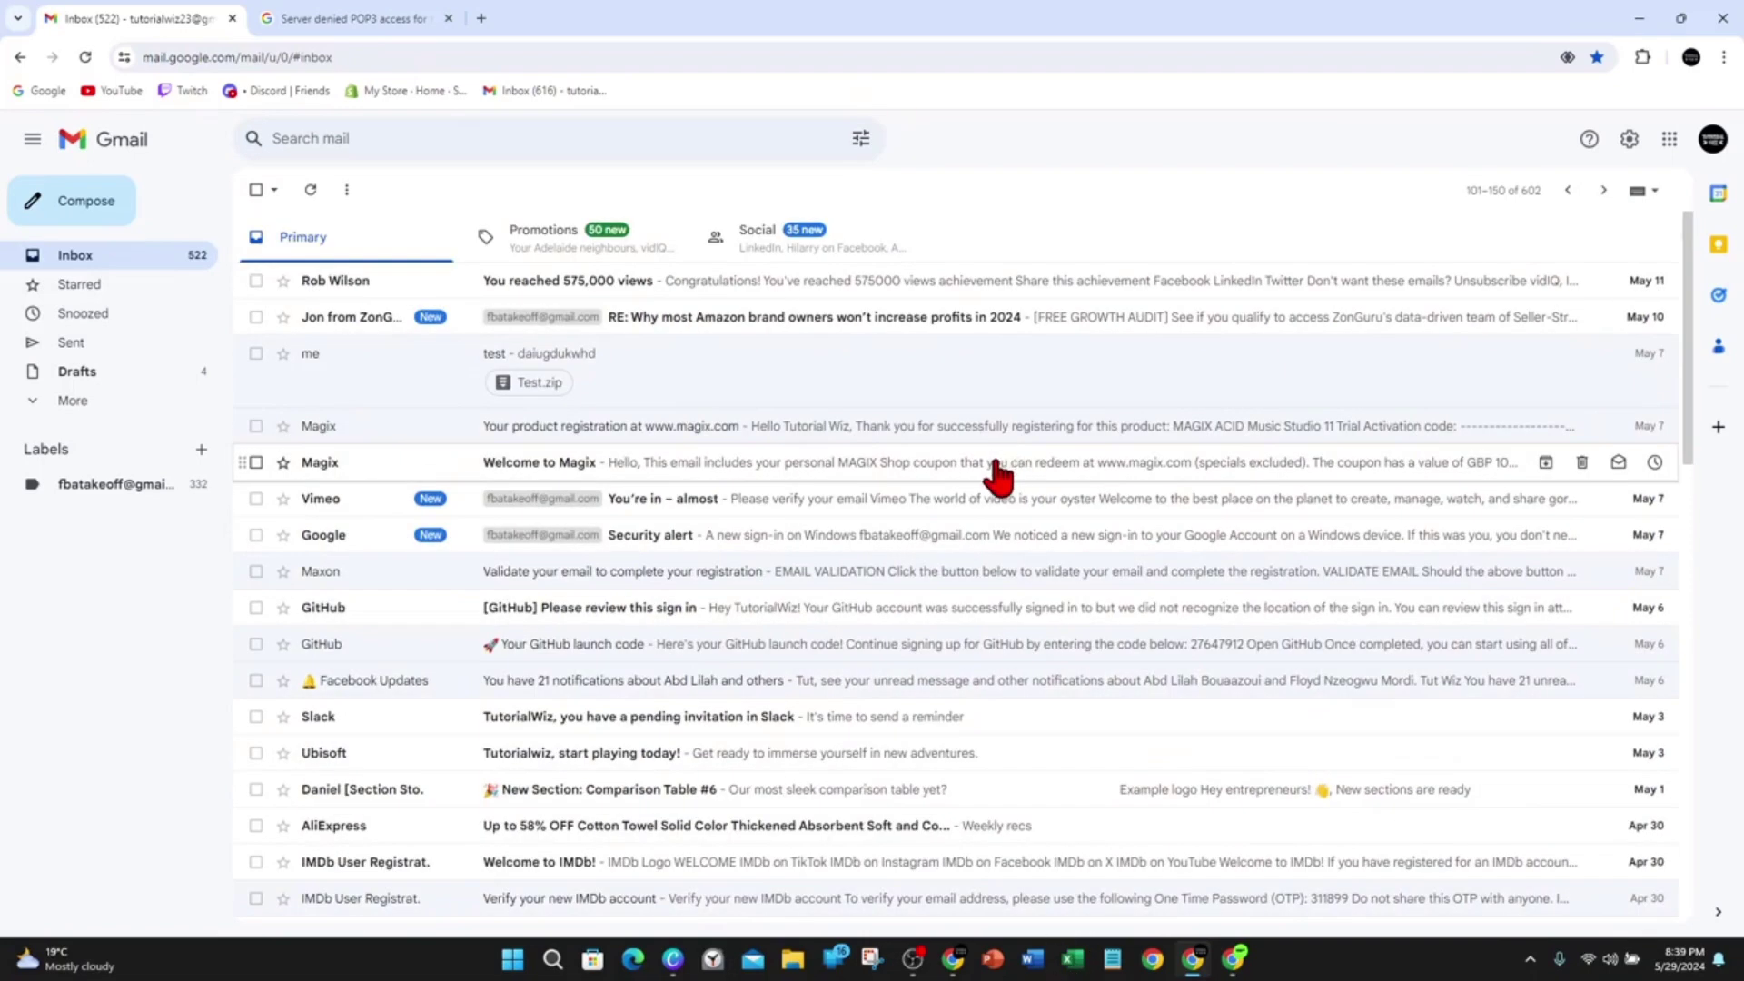